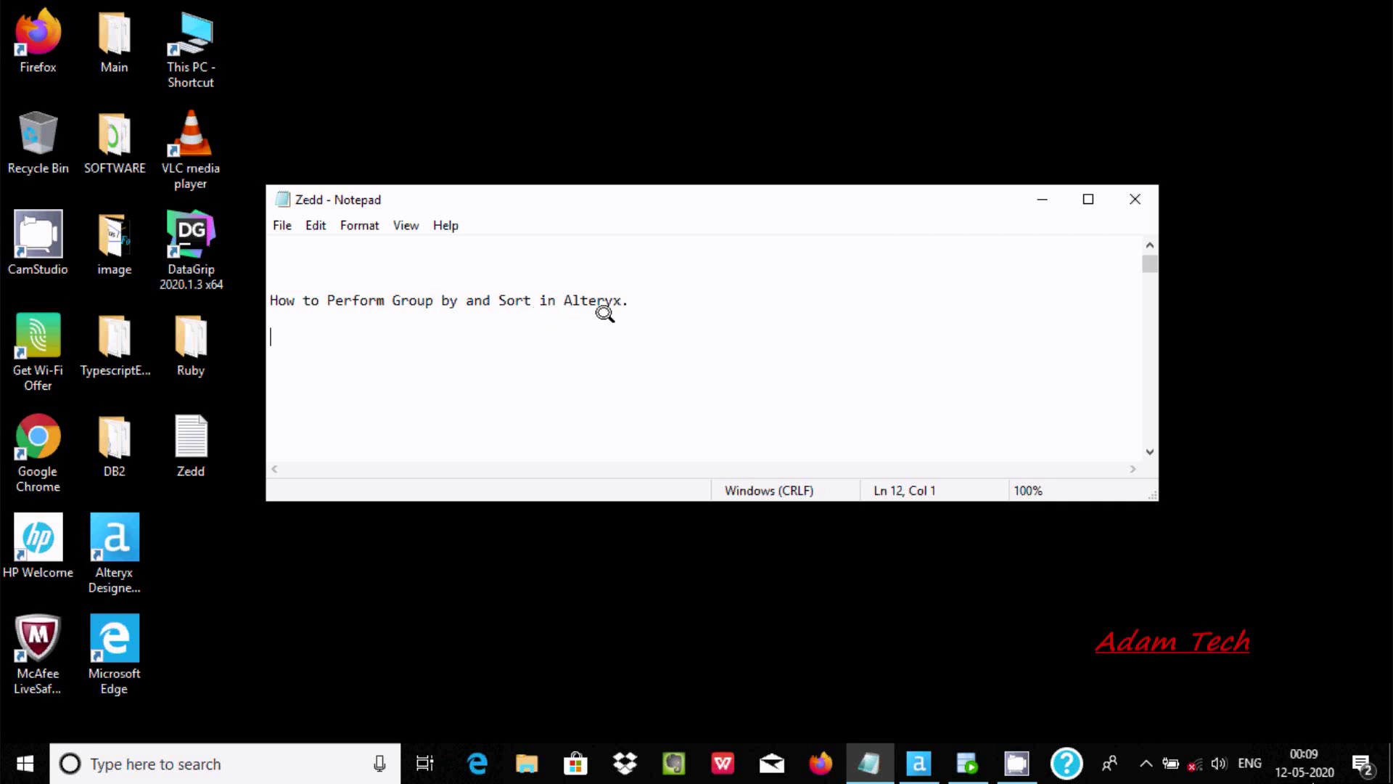
# - Bring Alteryx Designer in front of the Notepad tutorial title note
pyautogui.click(918, 761)
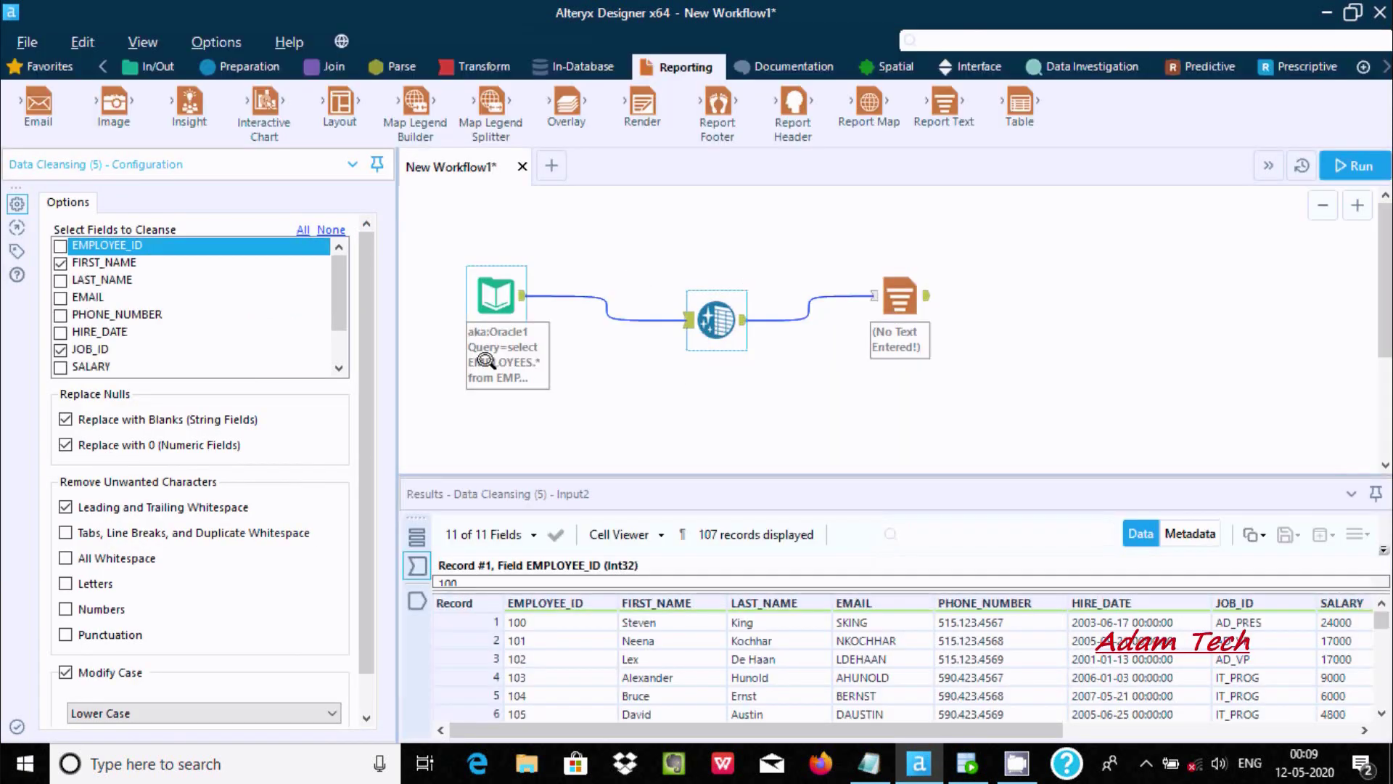
# - Delete the three old tools and their connections from the canvas
pyautogui.moveTo(463, 230); pyautogui.dragTo(921, 406)
pyautogui.click(920, 407)
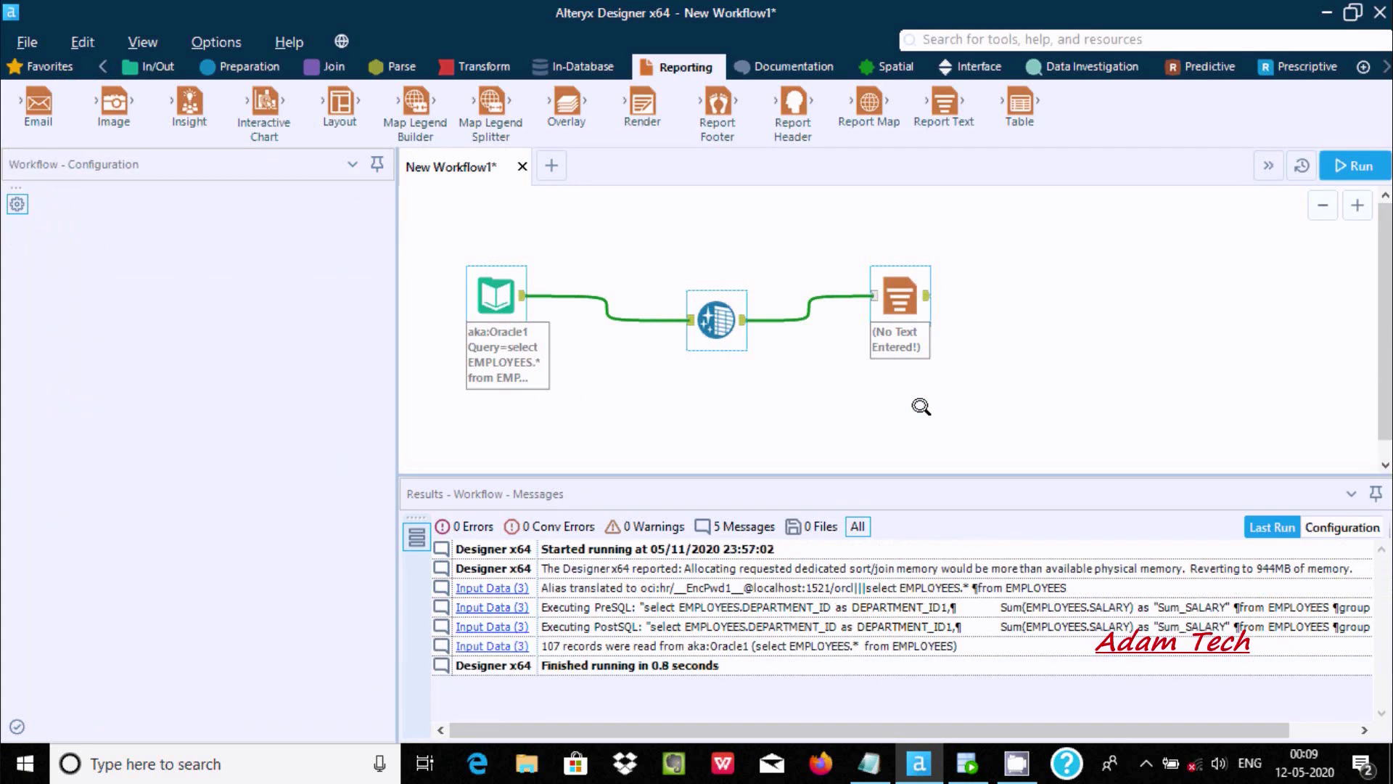
pyautogui.press('Delete')
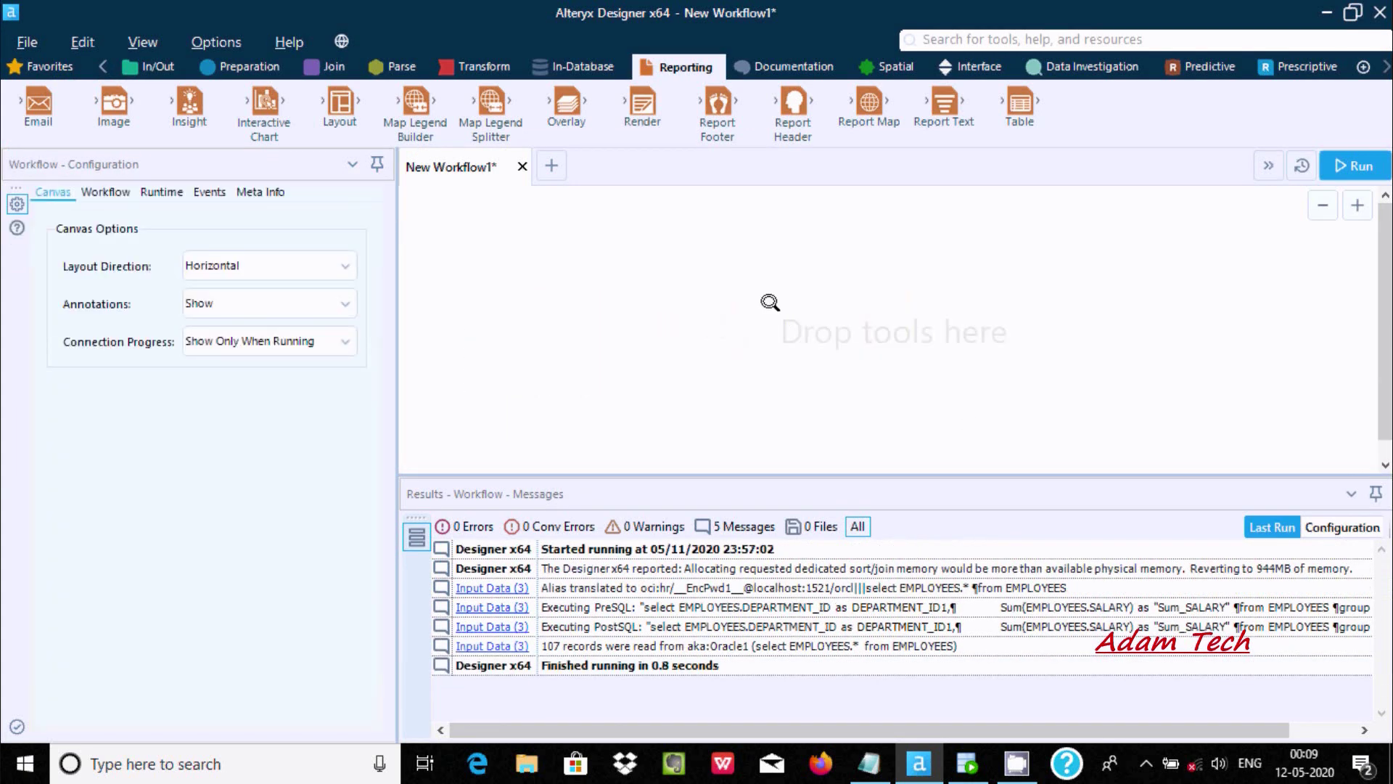
# - Auto-hide the Results panel and place an Input Data tool from Favorites
pyautogui.rightClick(1346, 489)
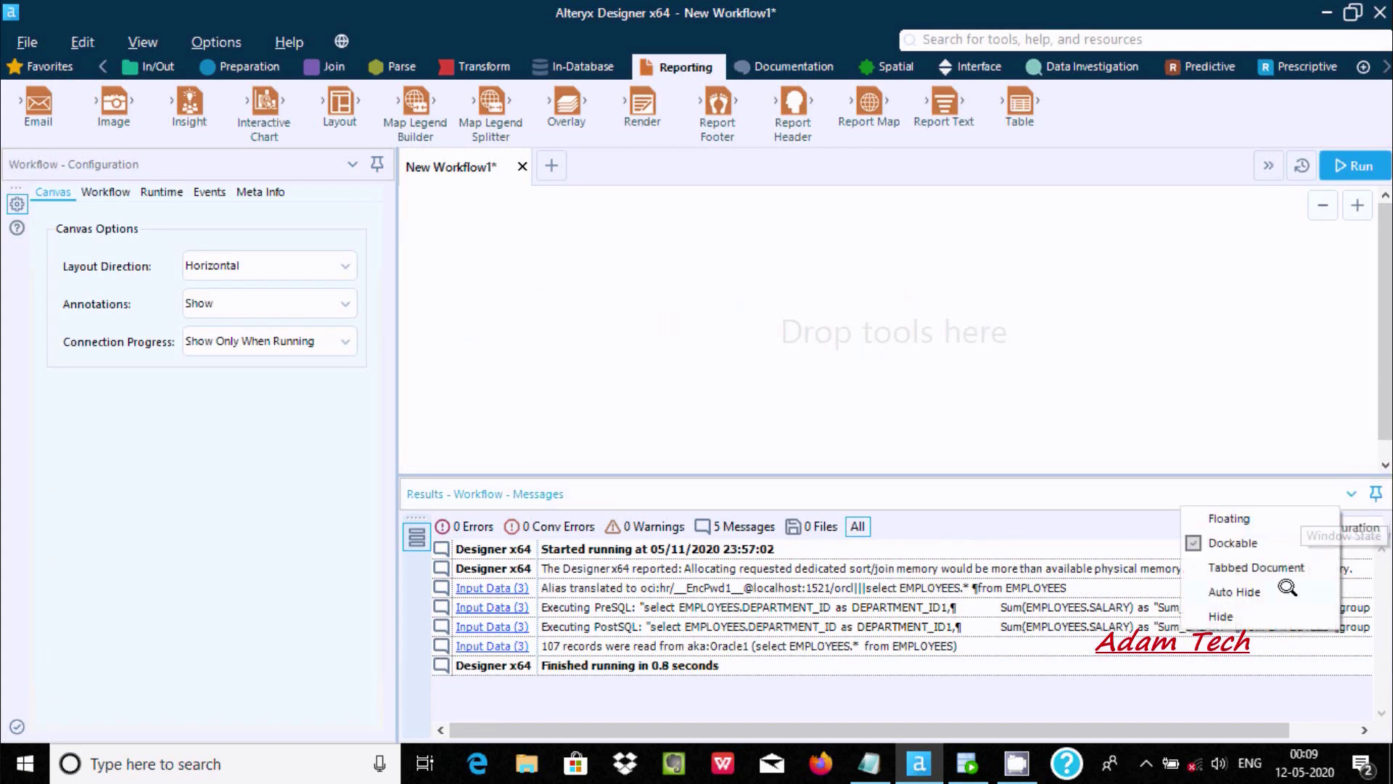
pyautogui.click(1262, 593)
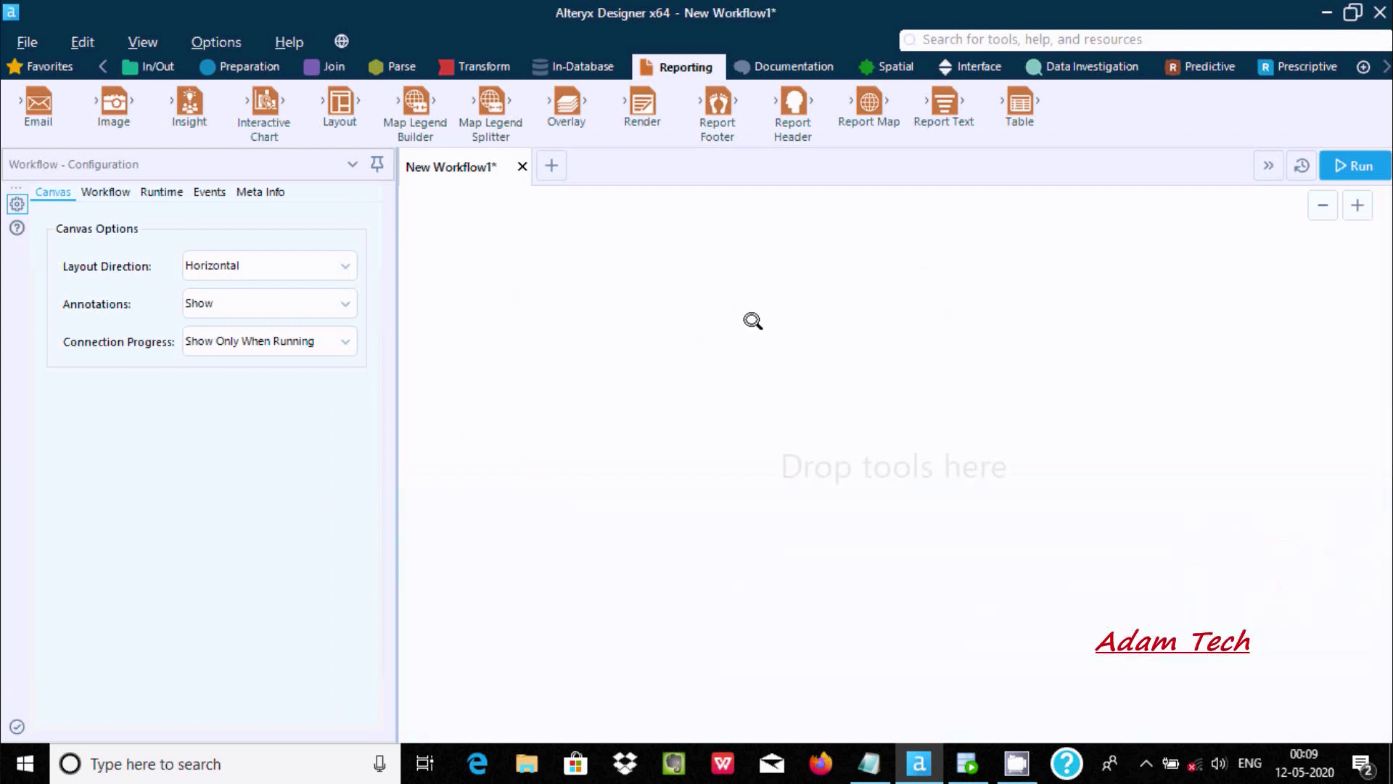
pyautogui.click(51, 66)
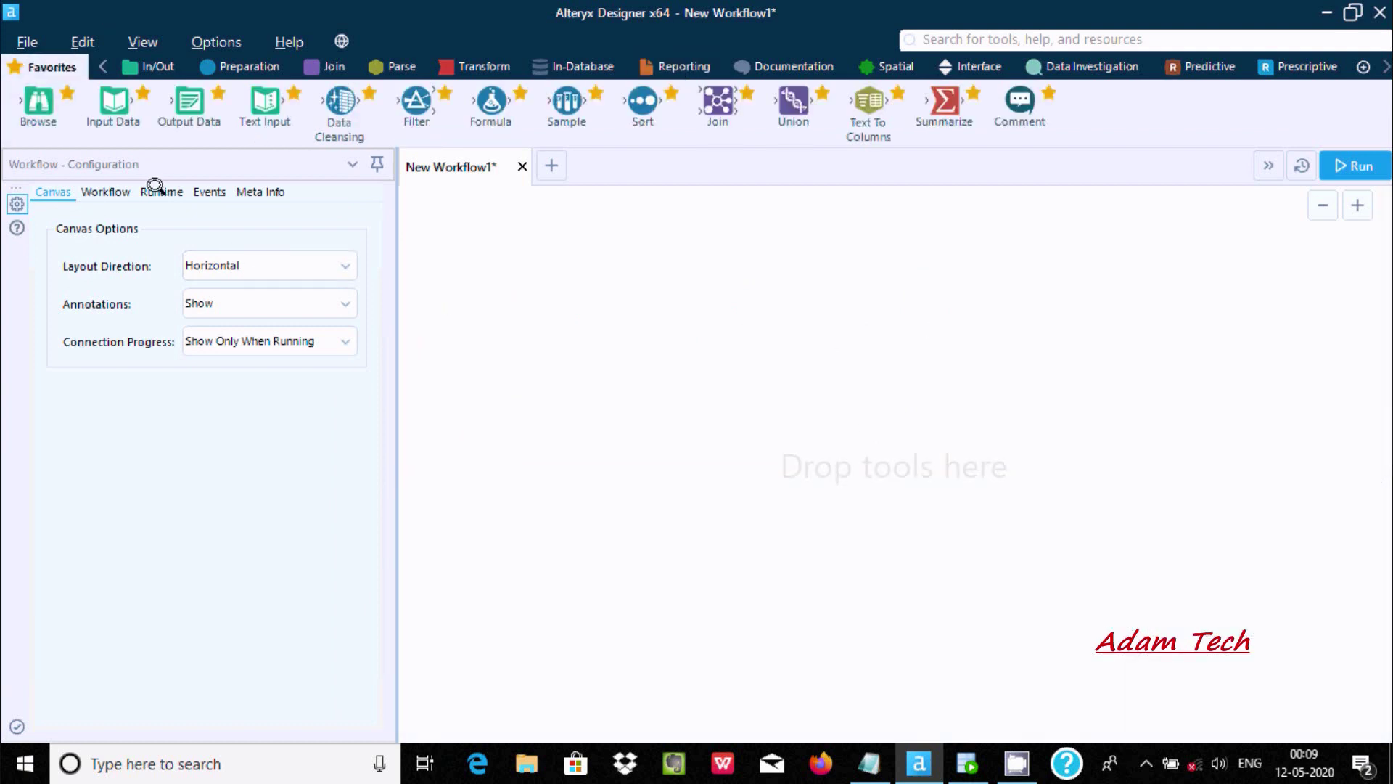
pyautogui.moveTo(110, 108); pyautogui.dragTo(601, 286)
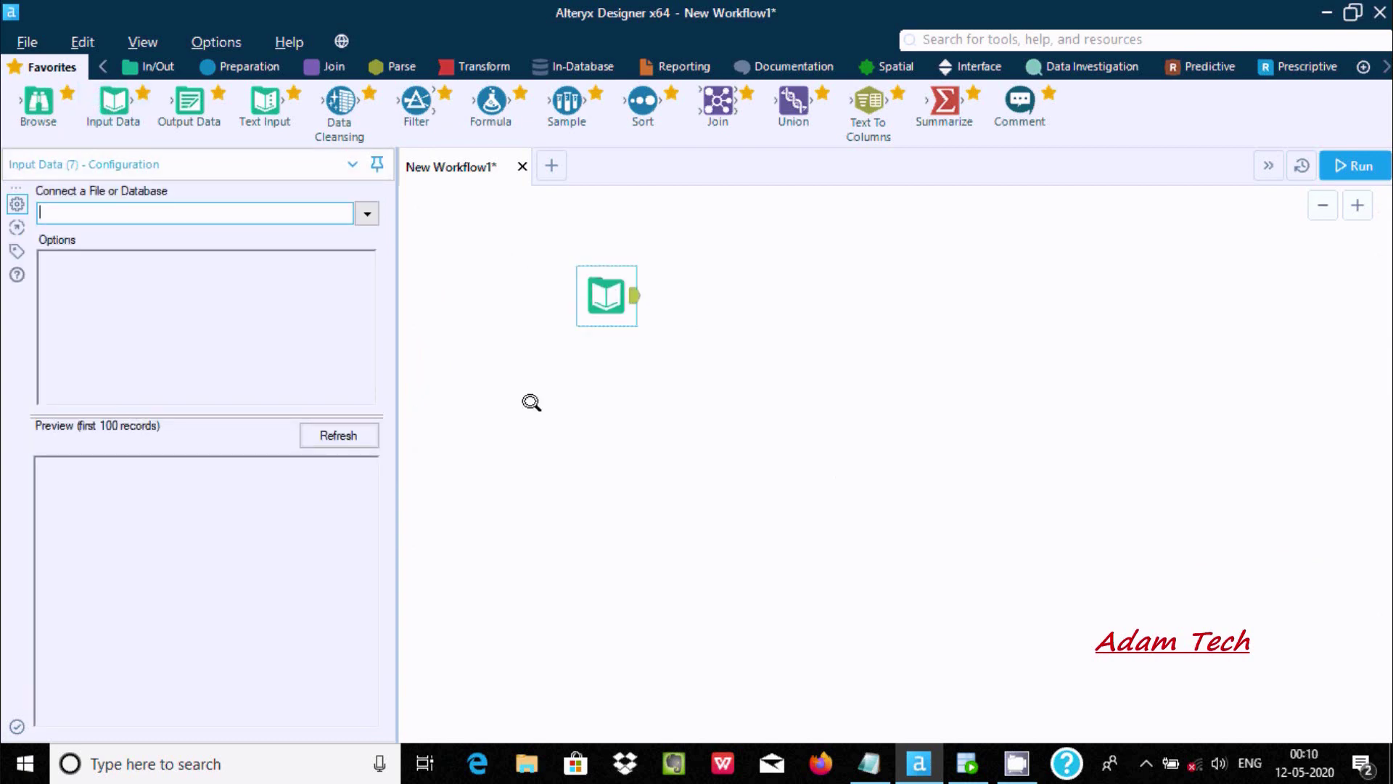
# - Connect the Input Data tool to the recent aka:Oracle1 database connection
pyautogui.click(363, 209)
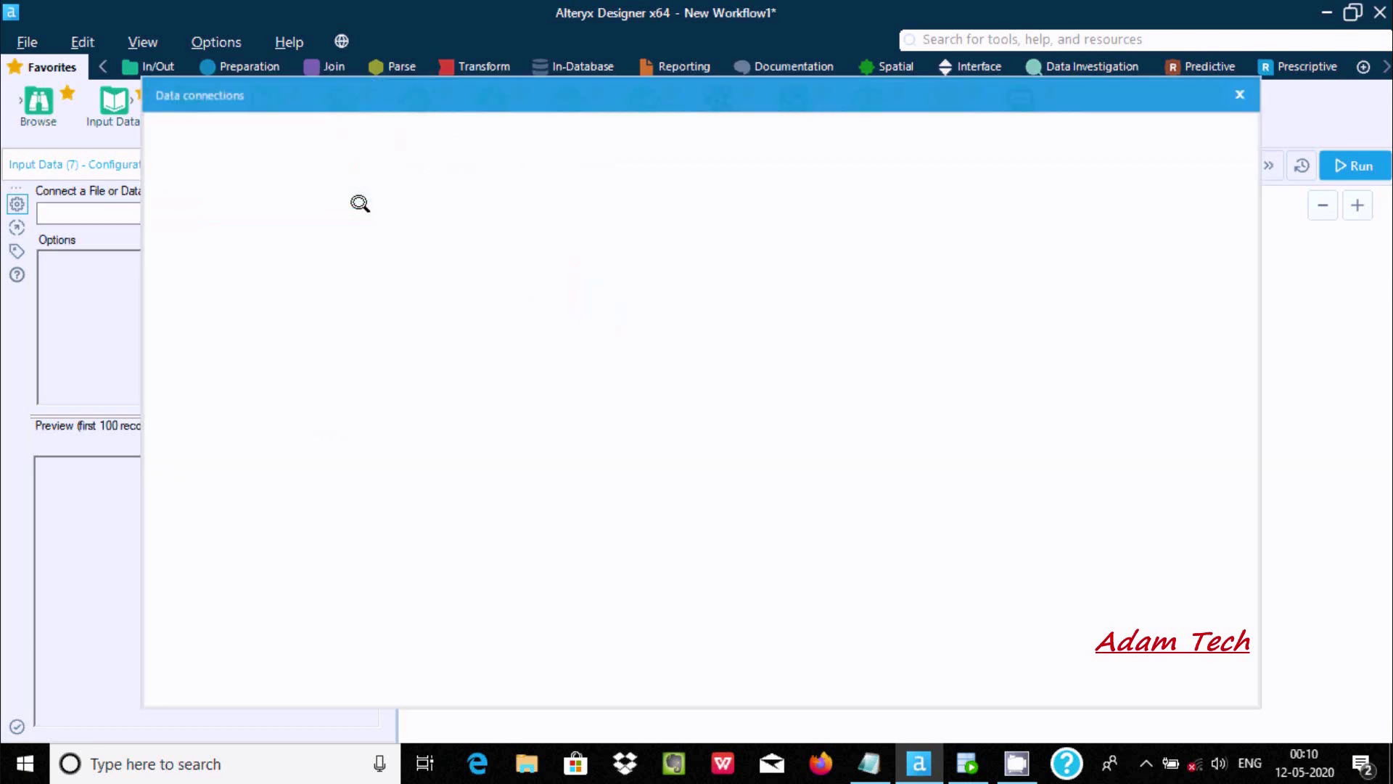
pyautogui.moveTo(349, 97); pyautogui.dragTo(547, 155)
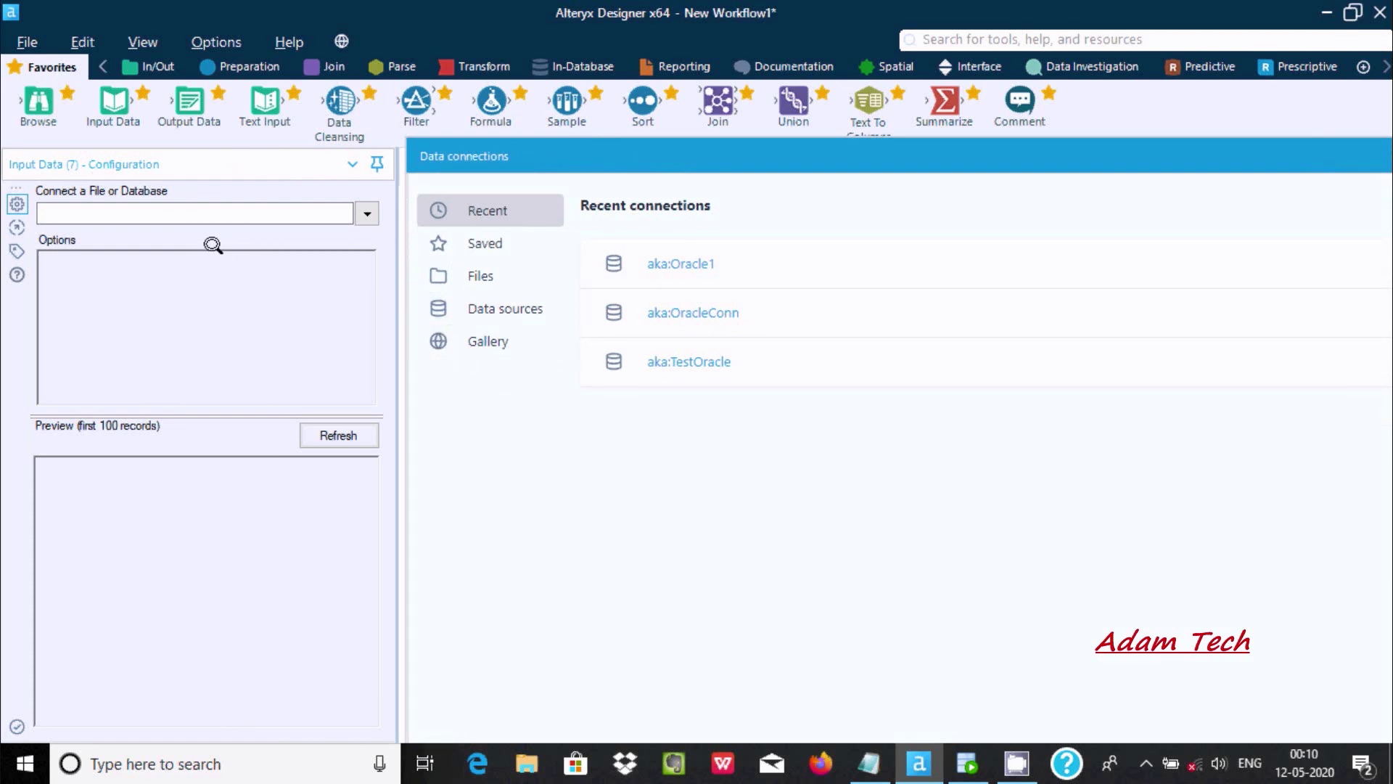
pyautogui.click(653, 264)
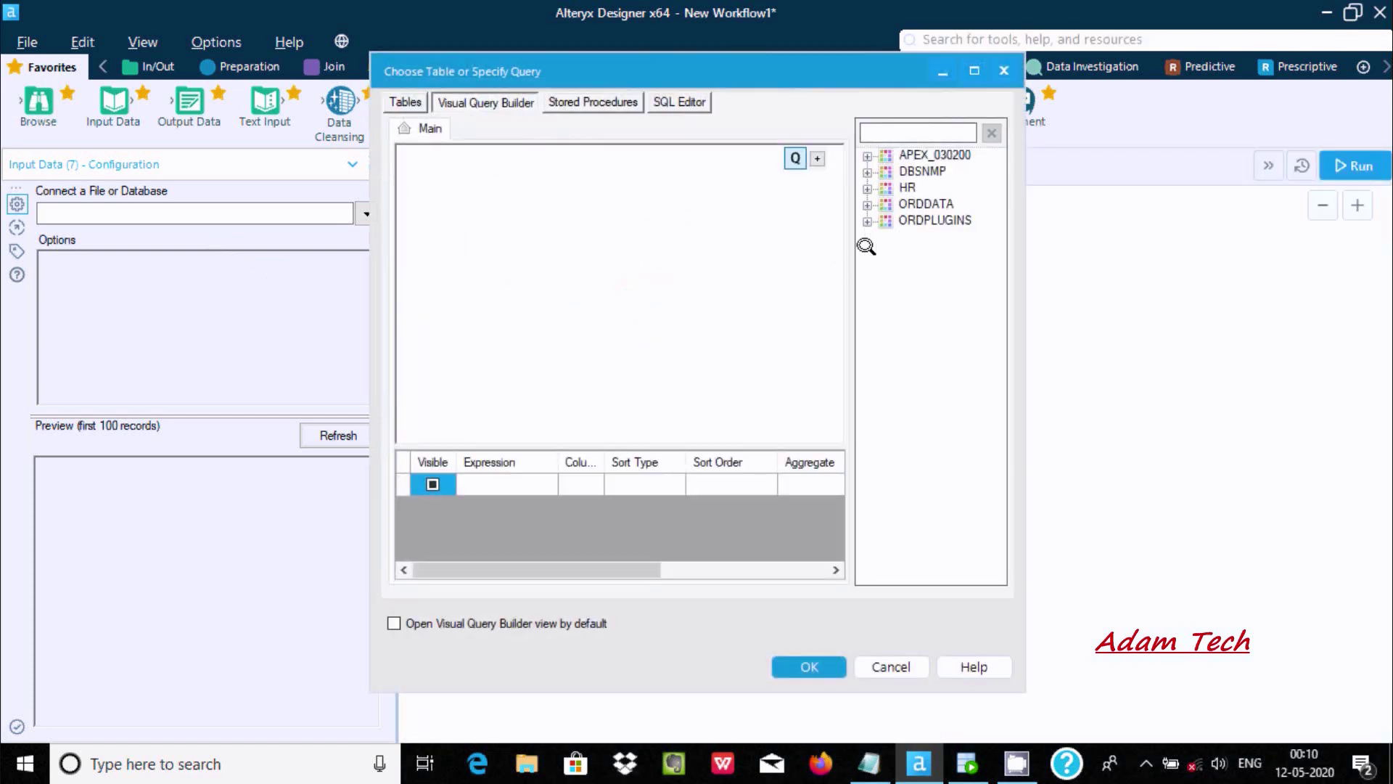
# - Add the HR schema's EMPLOYEES table to the maximized visual query diagram
pyautogui.click(865, 188)
pyautogui.click(866, 188)
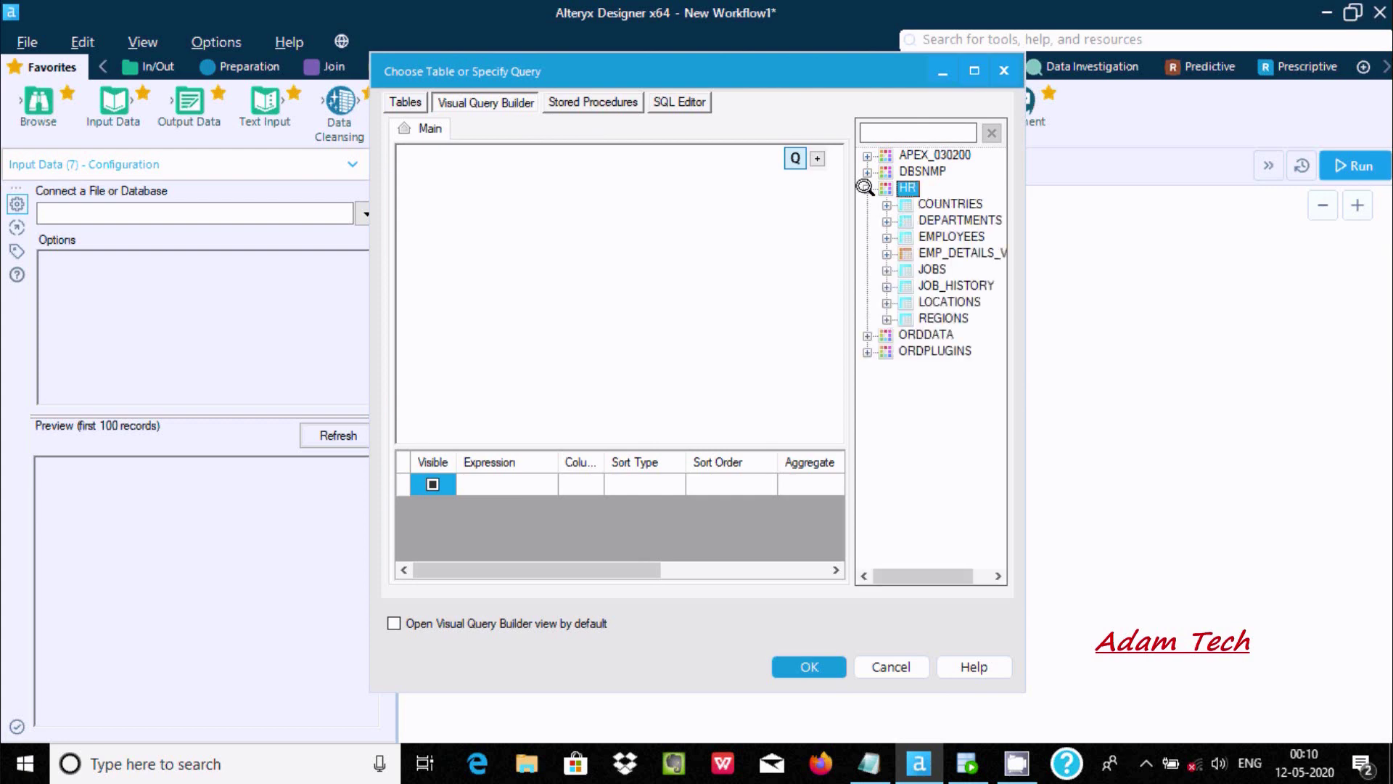
pyautogui.click(931, 234)
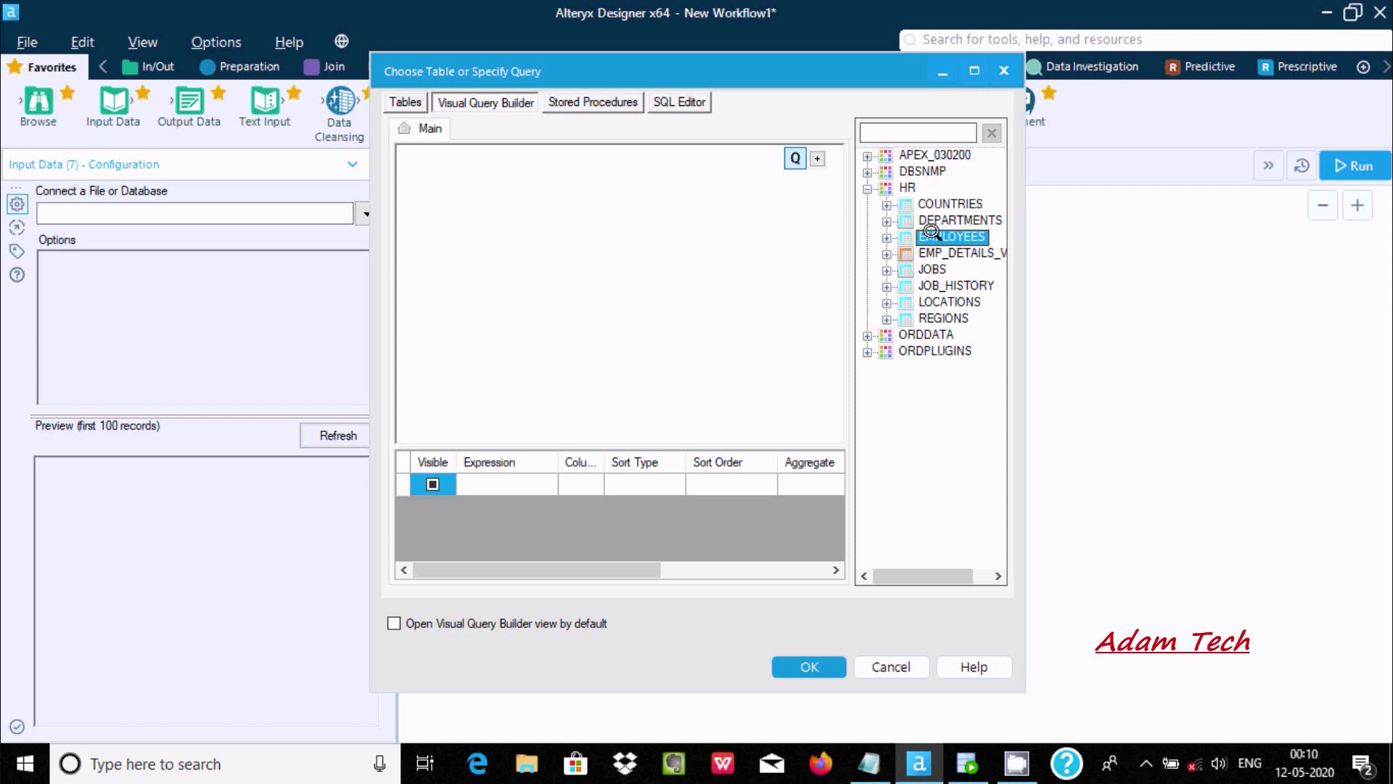
pyautogui.doubleClick(931, 234)
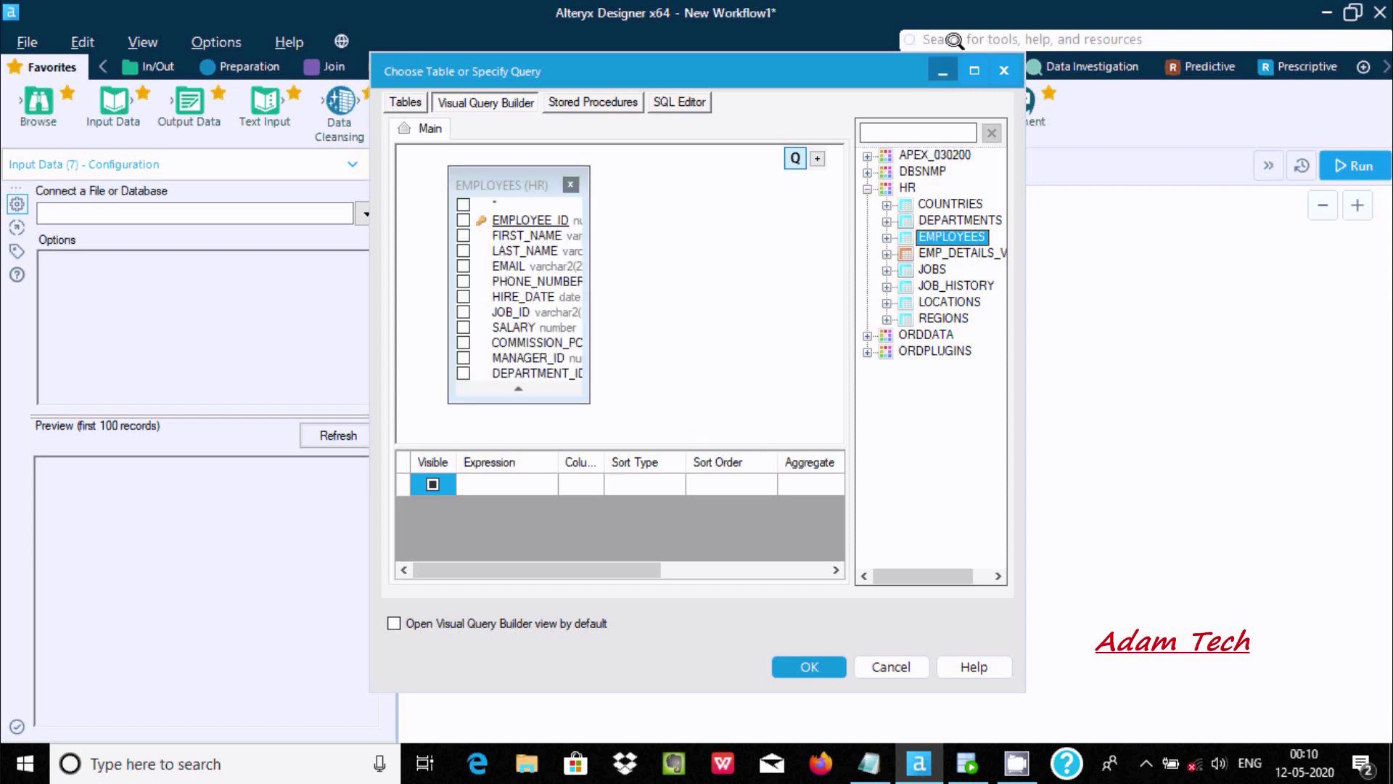
pyautogui.click(974, 71)
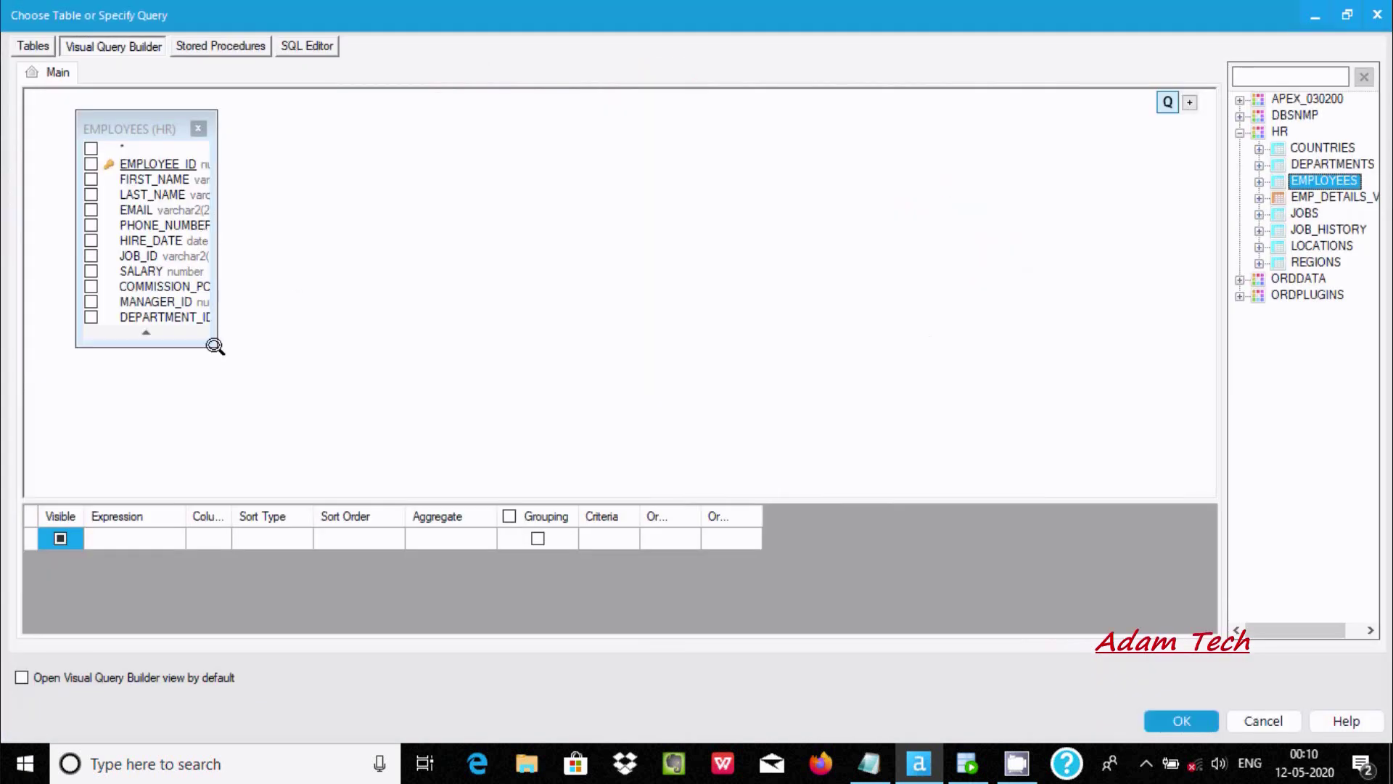
pyautogui.moveTo(211, 338); pyautogui.dragTo(420, 384)
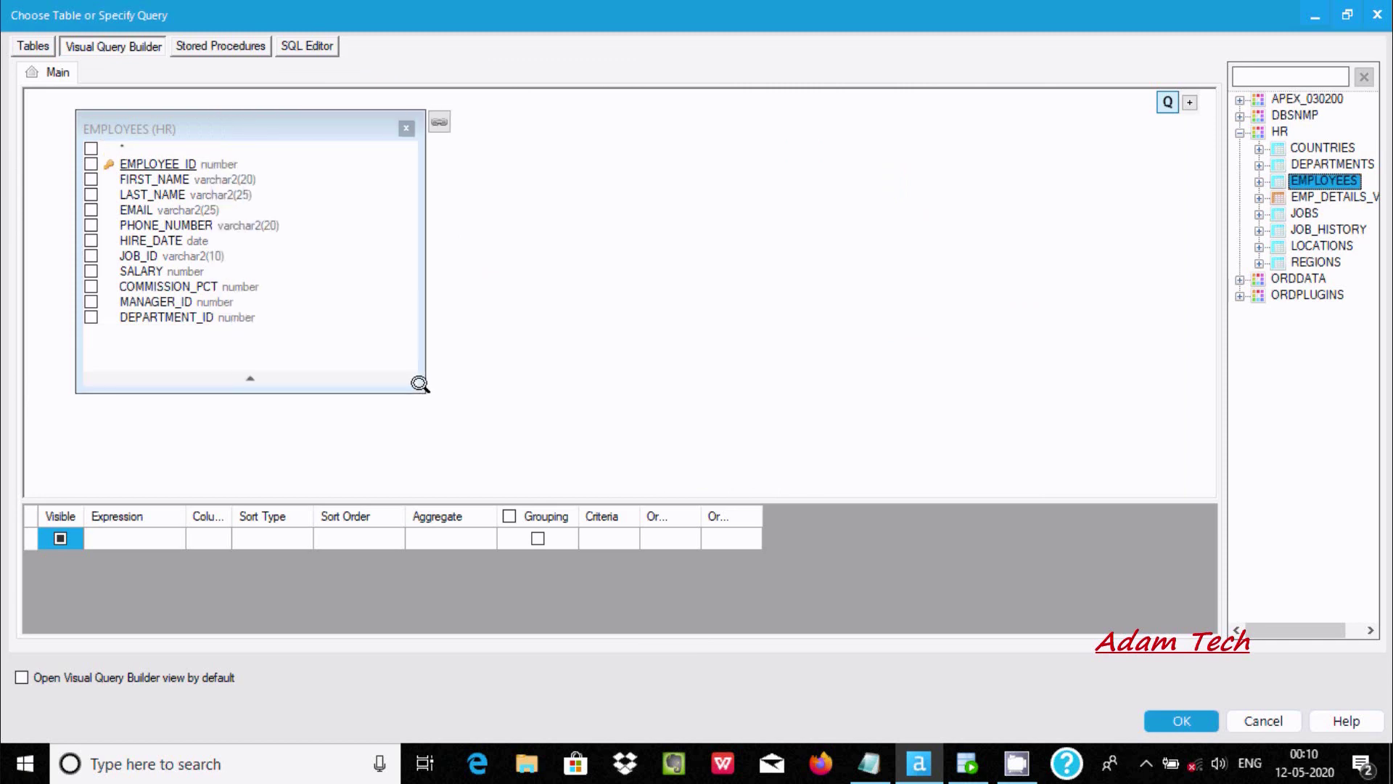
# - Select all EMPLOYEES columns (*), check the generated SQL, and confirm the query
pyautogui.click(87, 146)
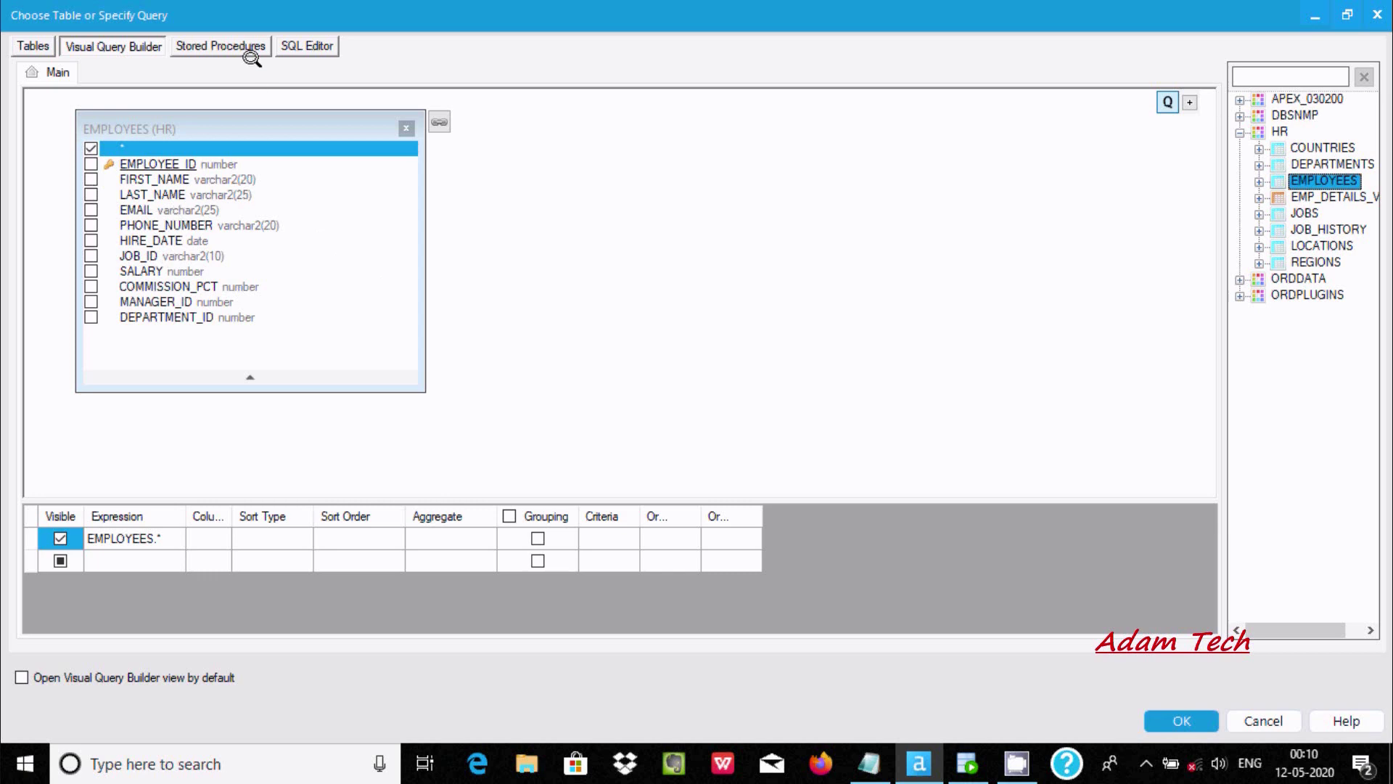
pyautogui.click(290, 40)
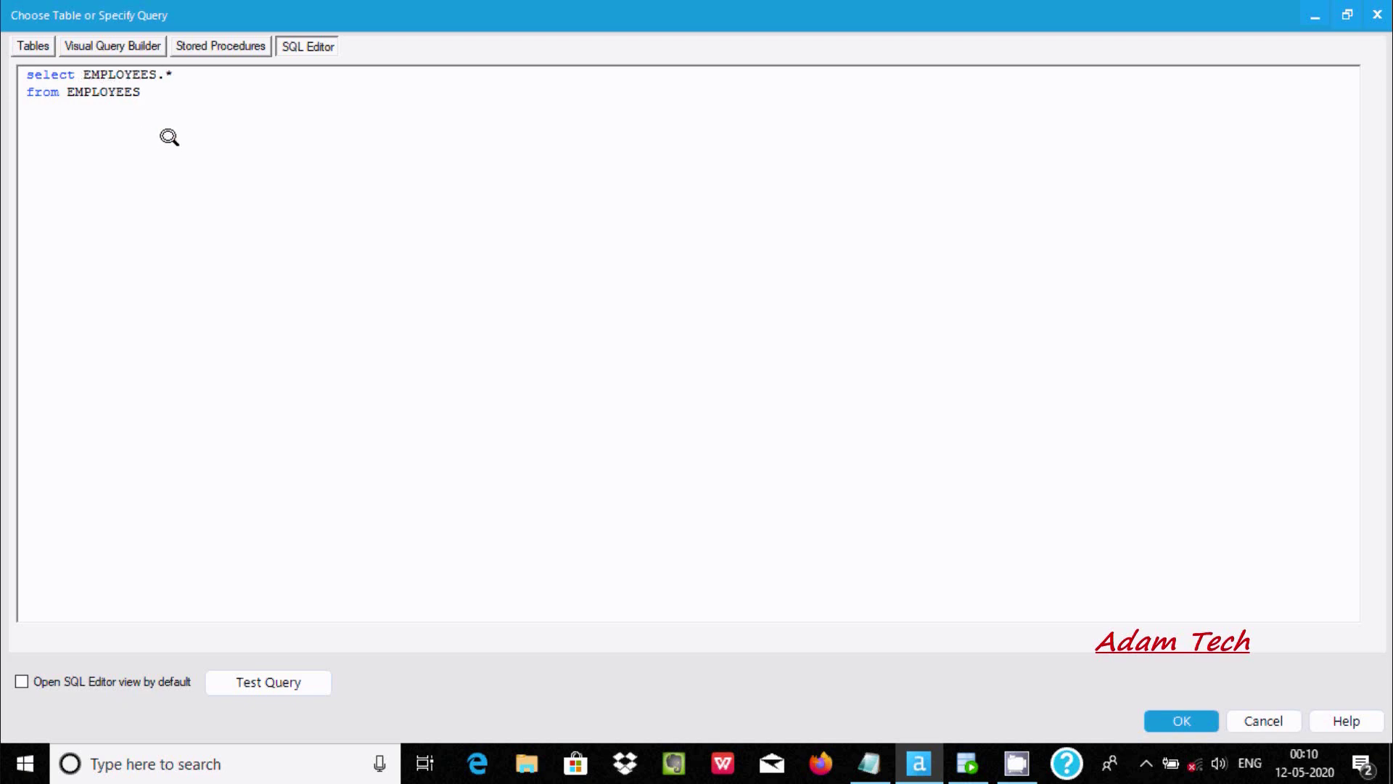
pyautogui.click(33, 45)
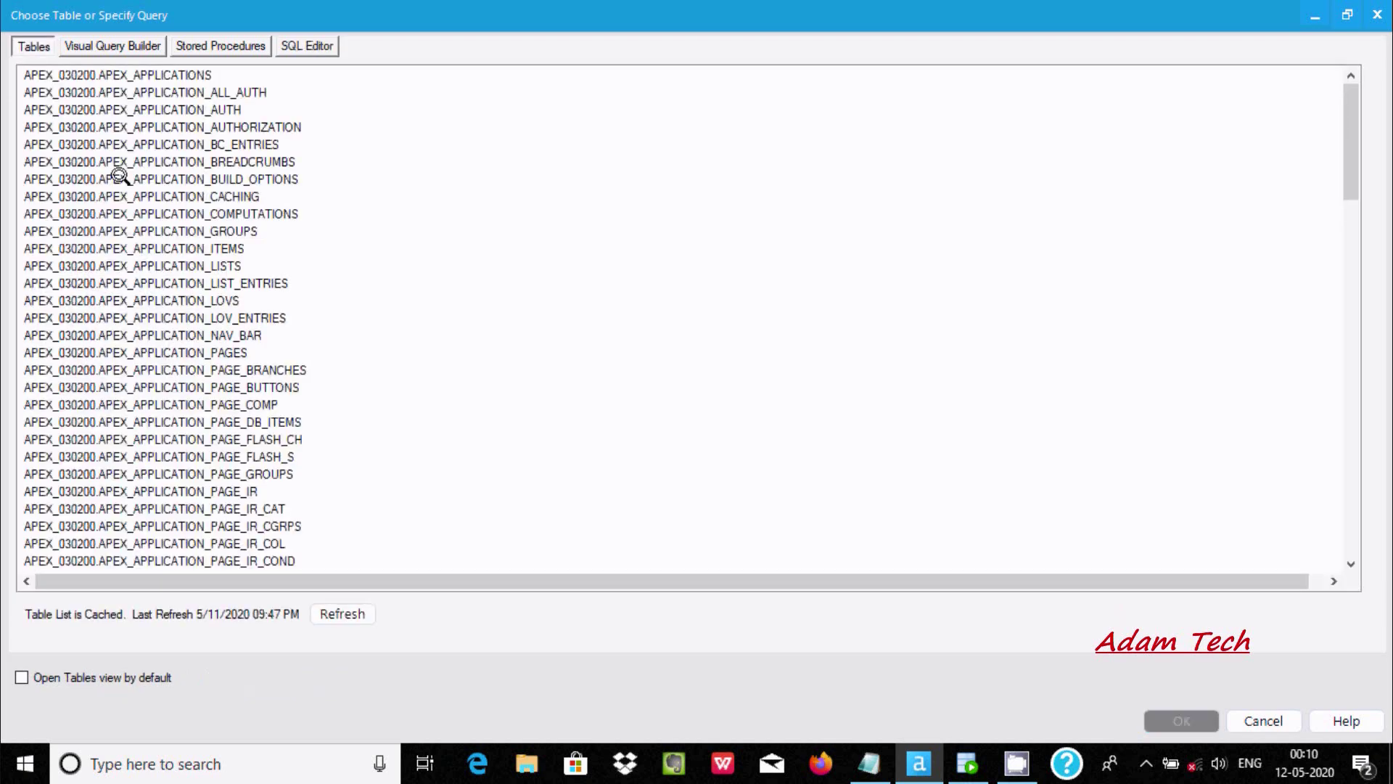
pyautogui.click(120, 45)
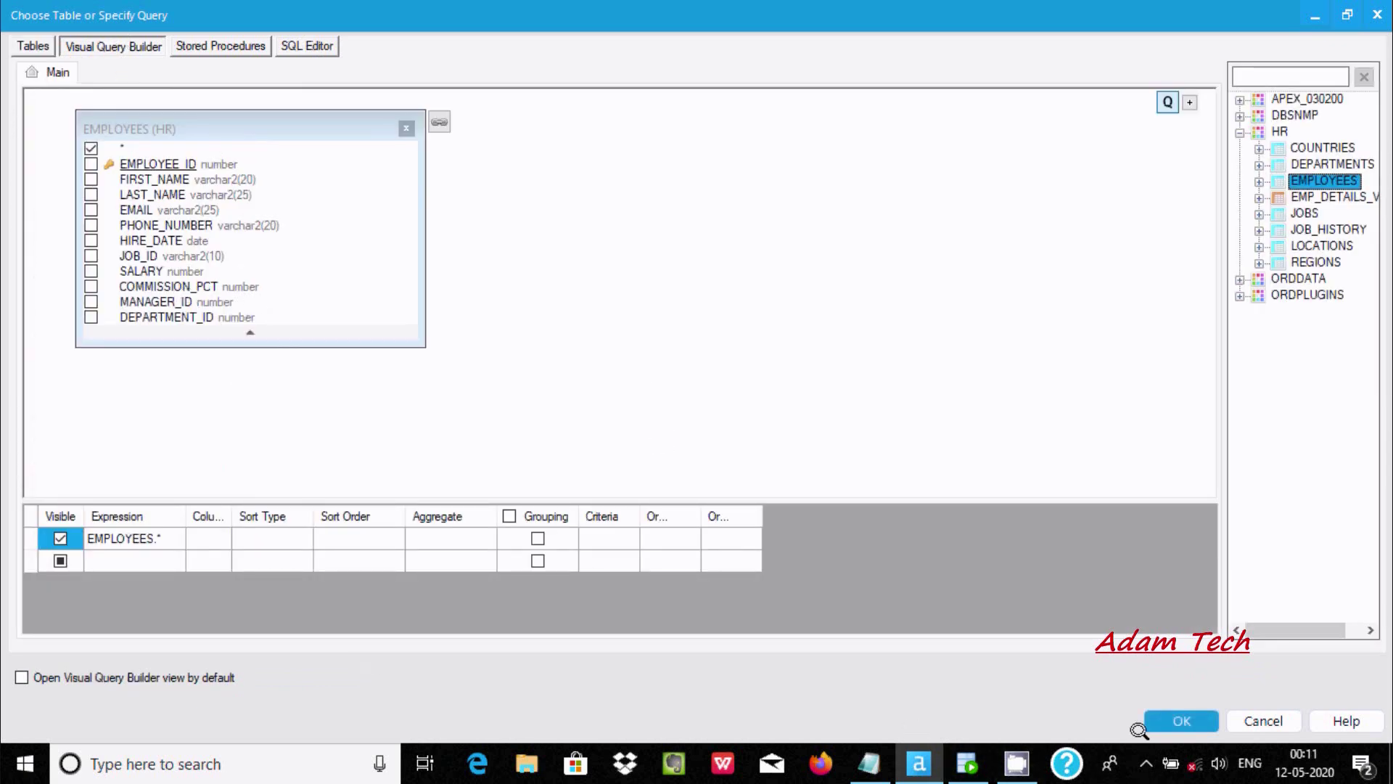
pyautogui.click(1152, 712)
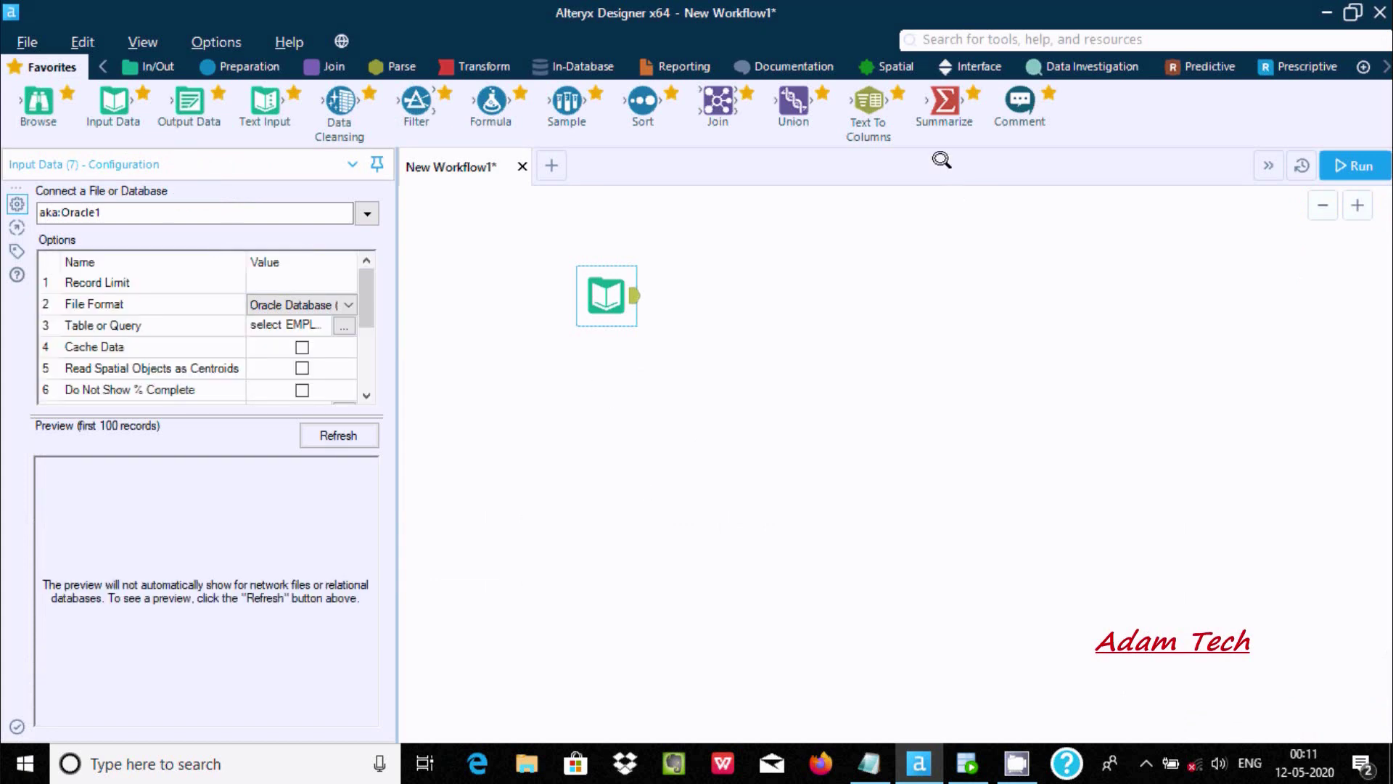
# - Feed Input Data into a new Report Text tool and run the workflow, reading 107 records
pyautogui.click(671, 68)
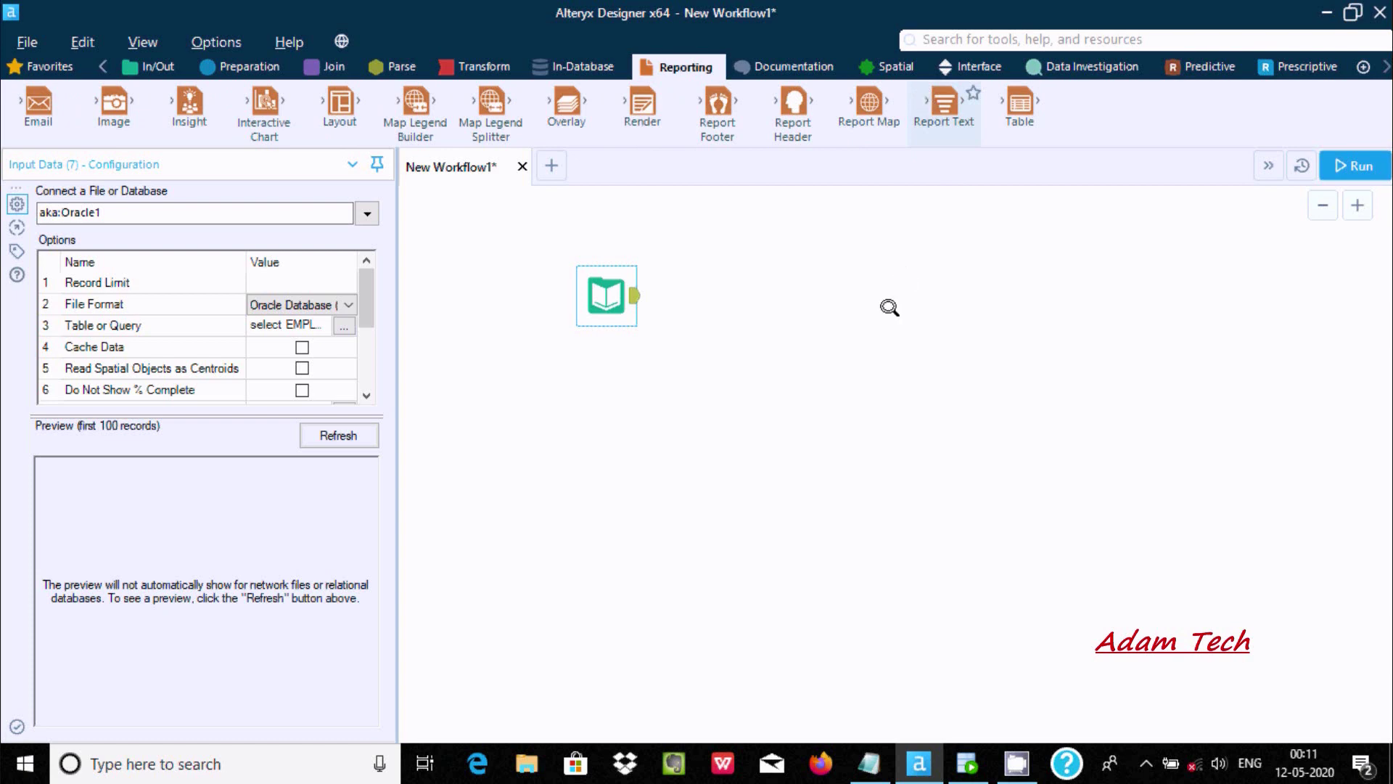
pyautogui.moveTo(889, 307); pyautogui.dragTo(893, 312)
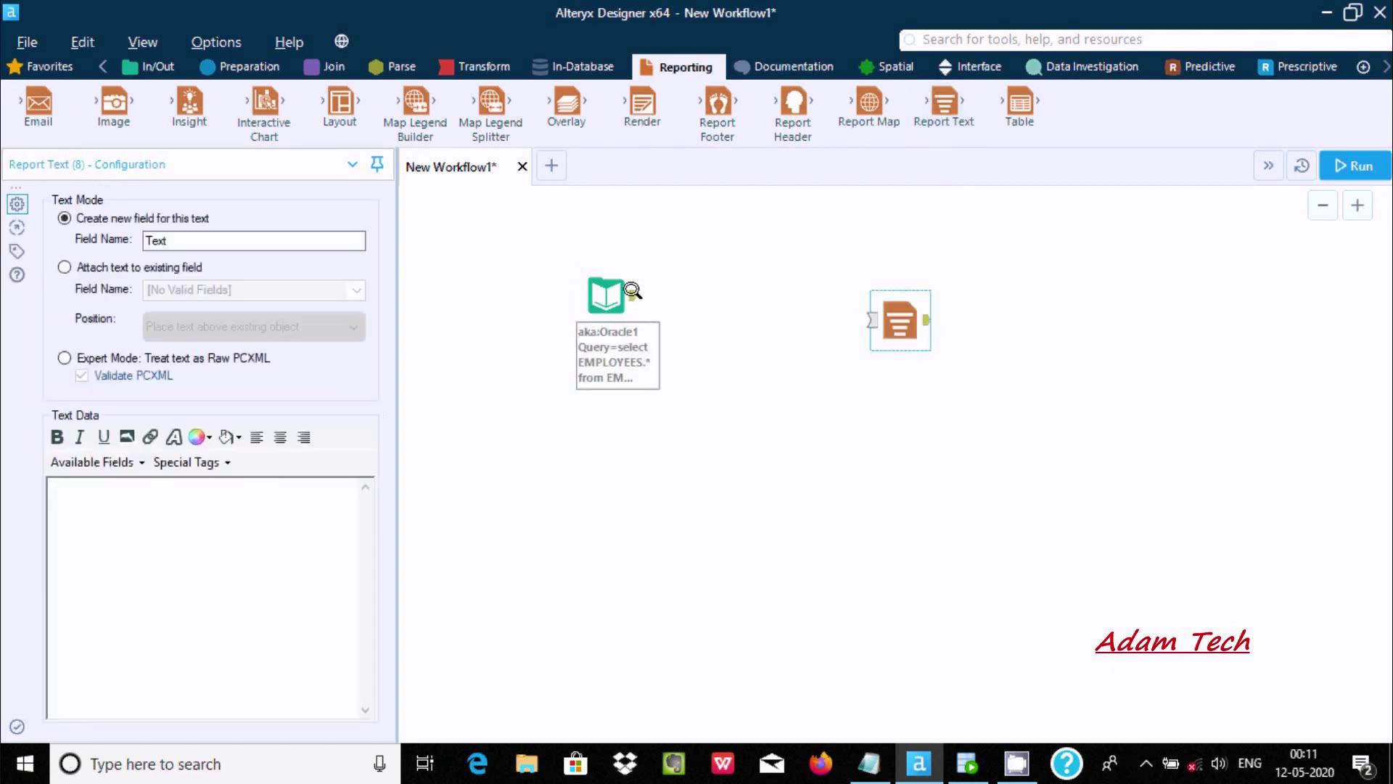
pyautogui.moveTo(634, 294); pyautogui.dragTo(870, 320)
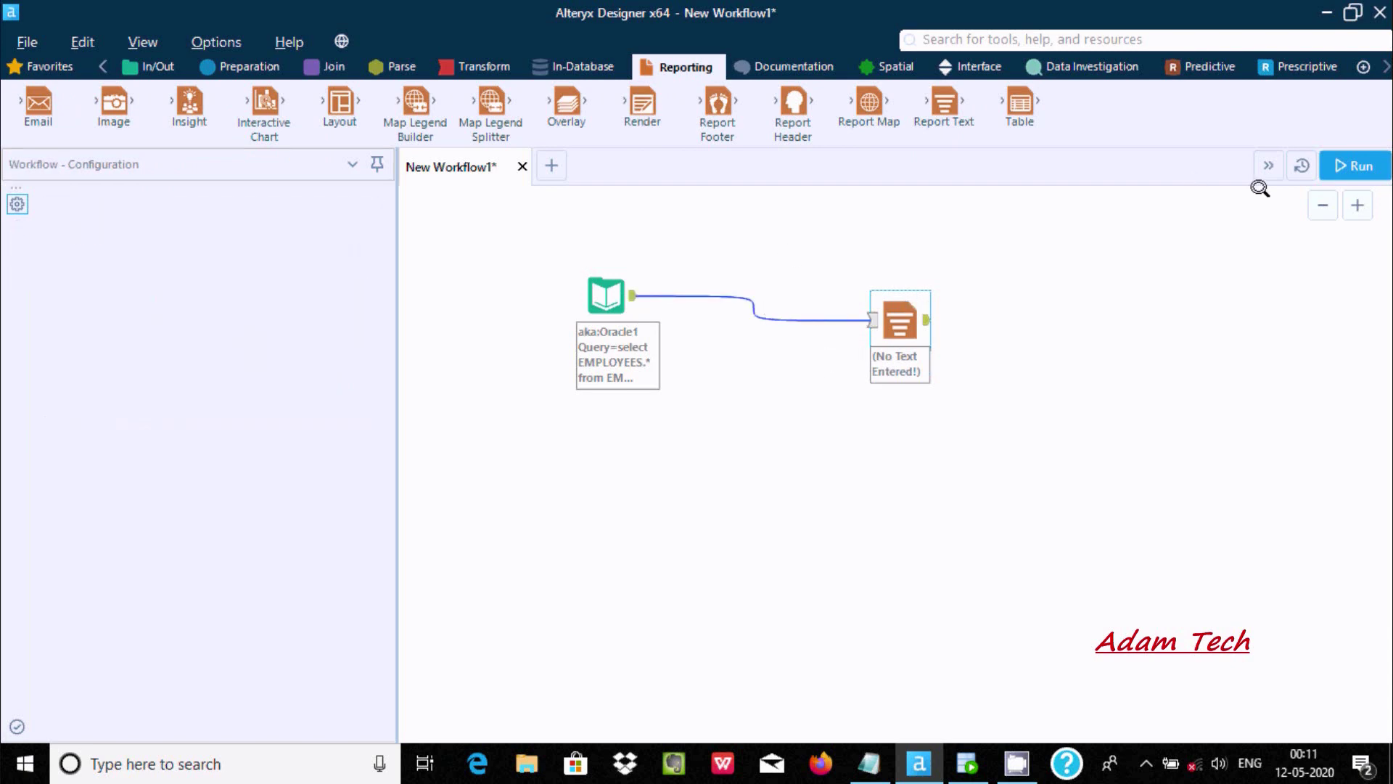
pyautogui.click(1347, 166)
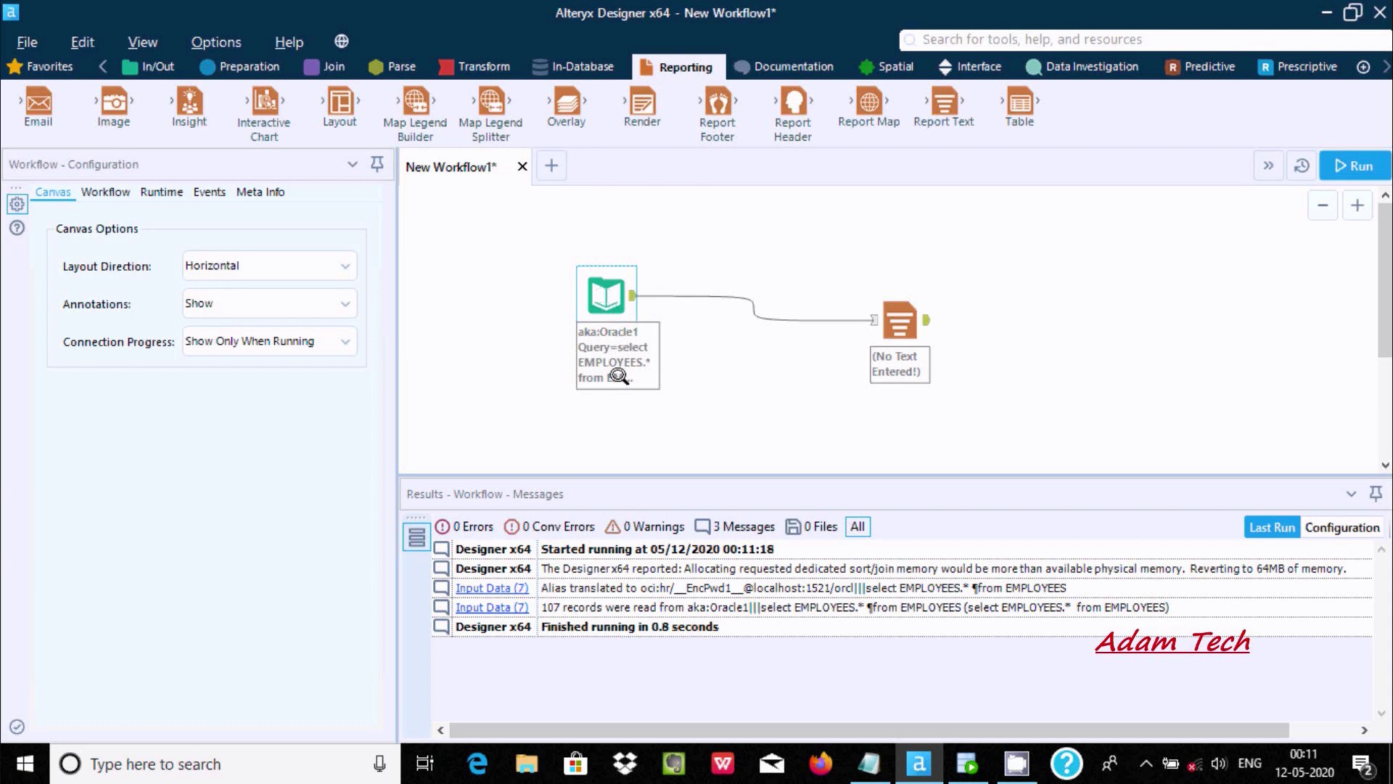
# - Review the Input Data output's 107 employee records, then switch to Oracle SQL Developer
pyautogui.click(611, 300)
pyautogui.moveTo(793, 731); pyautogui.dragTo(1197, 739)
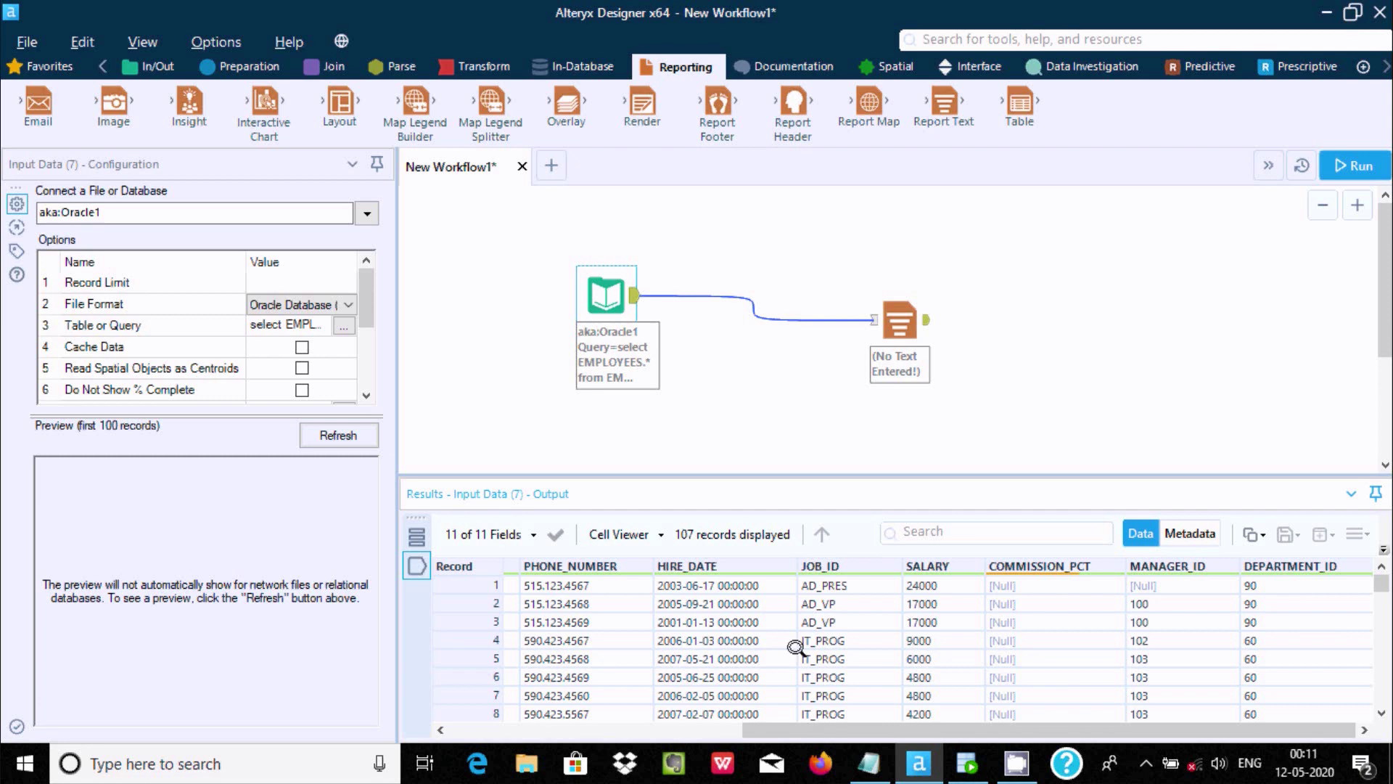
pyautogui.hotkey('alt', 'Tab')
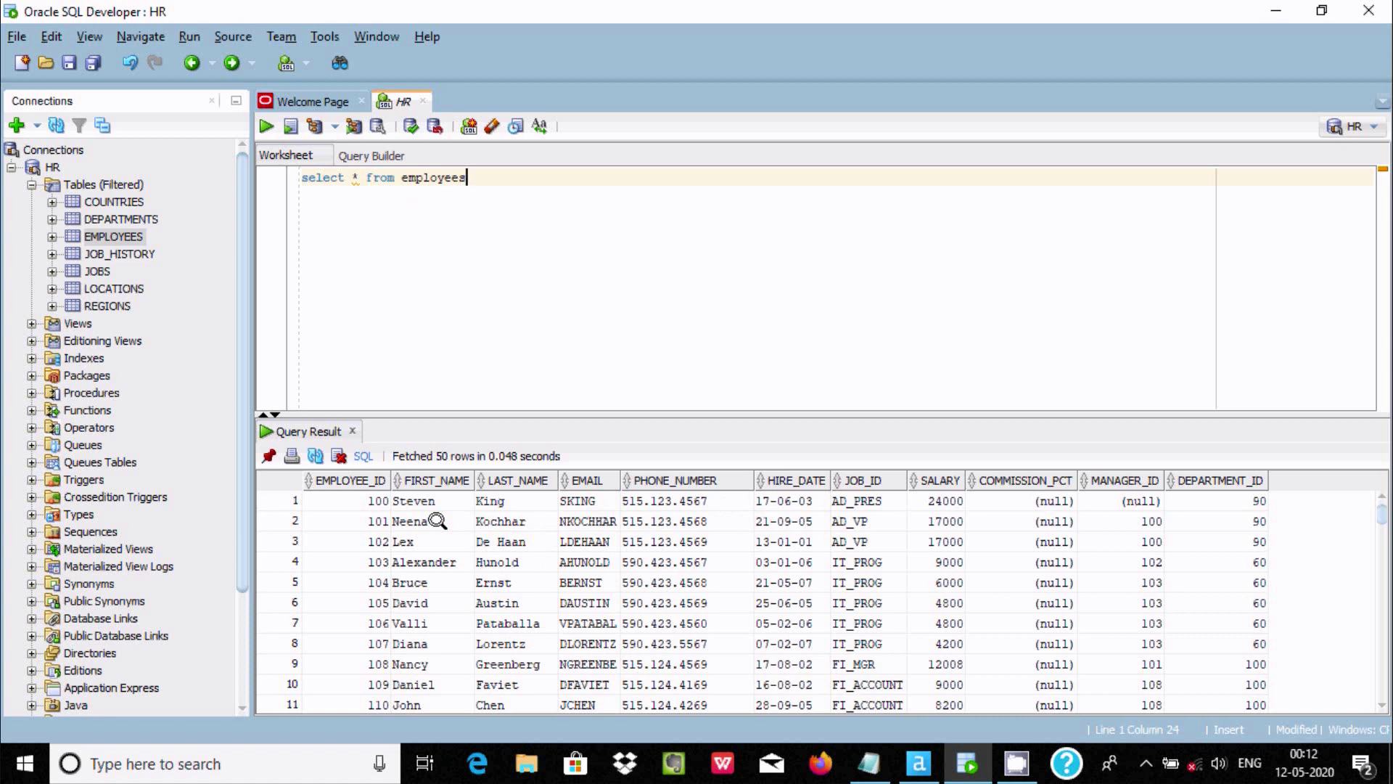
# - Return to Alteryx Designer after comparing the select * from employees results
pyautogui.click(918, 764)
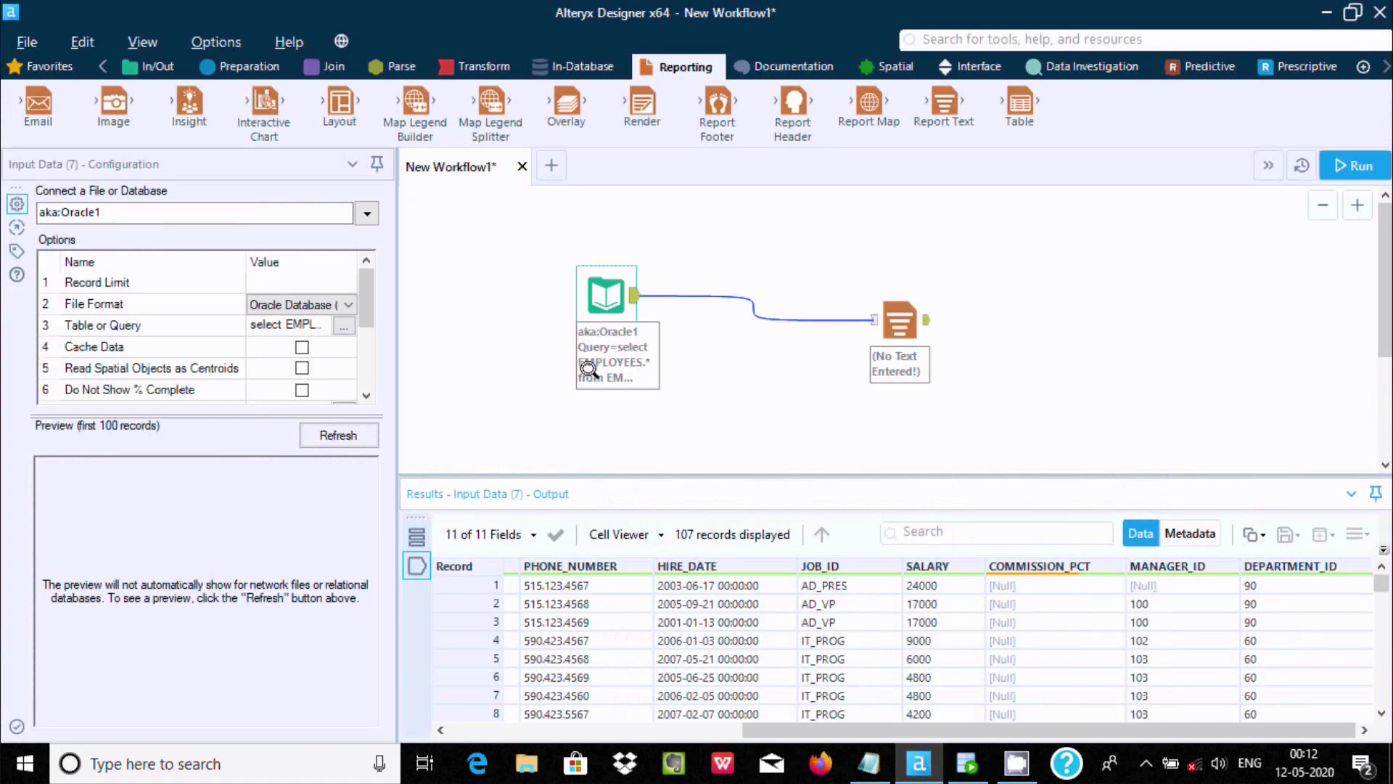
# - Reopen the Input Data query builder full screen with EMPLOYEES column names visible
pyautogui.click(588, 295)
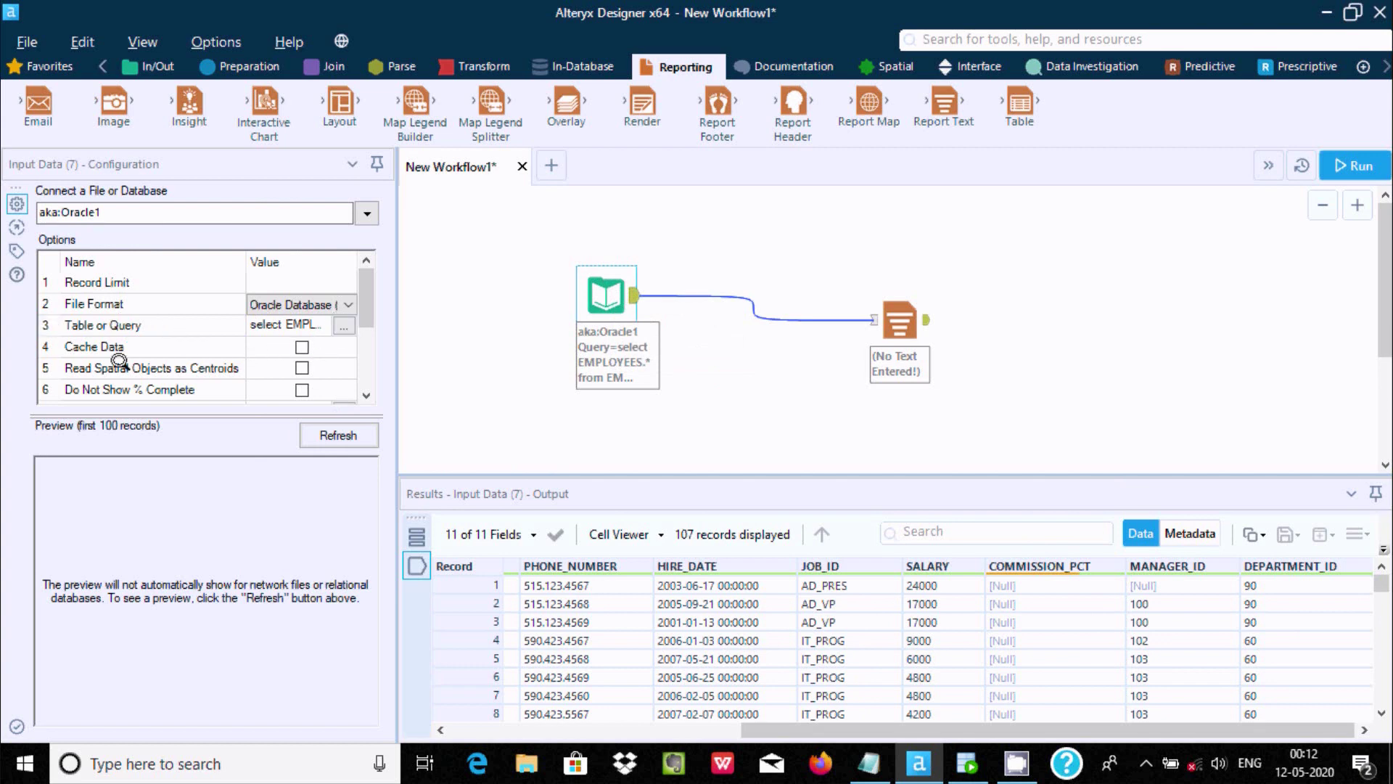
pyautogui.click(342, 322)
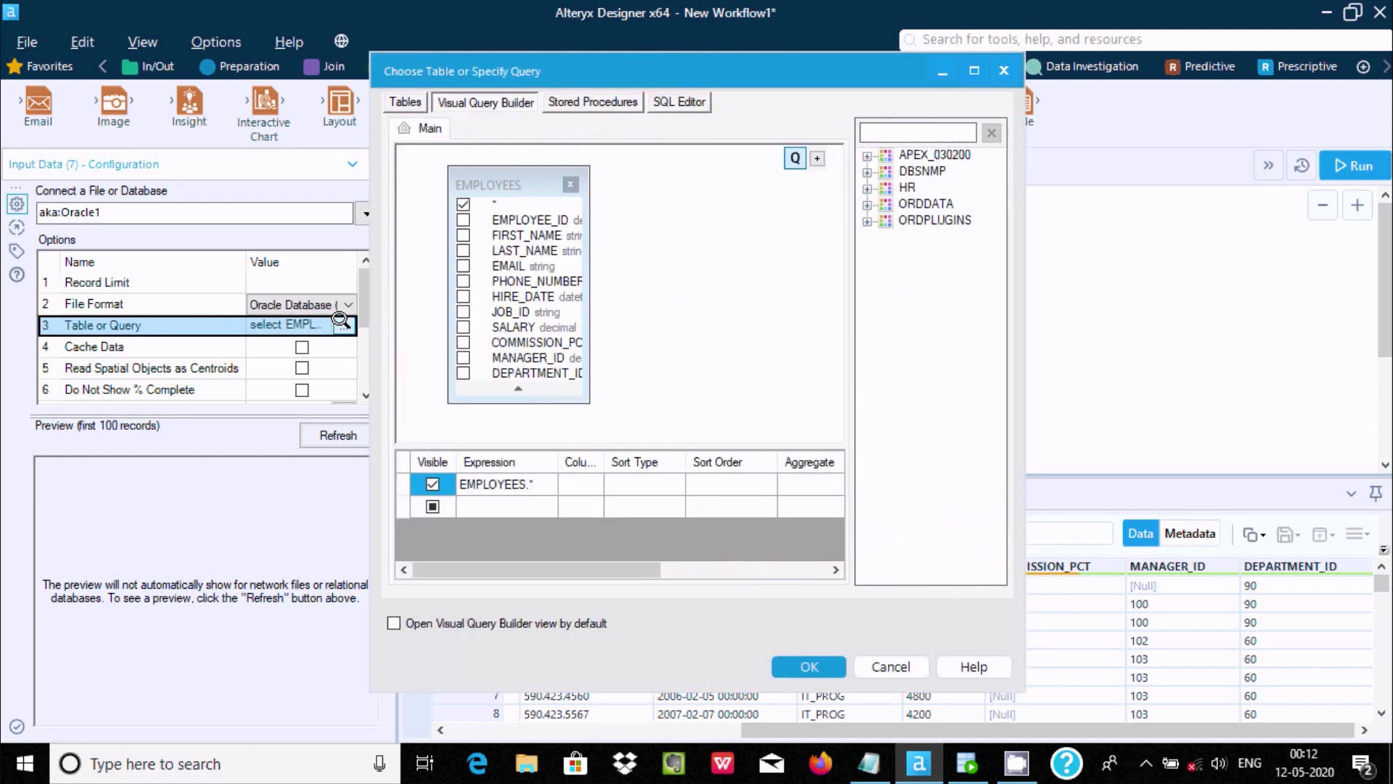
pyautogui.click(973, 71)
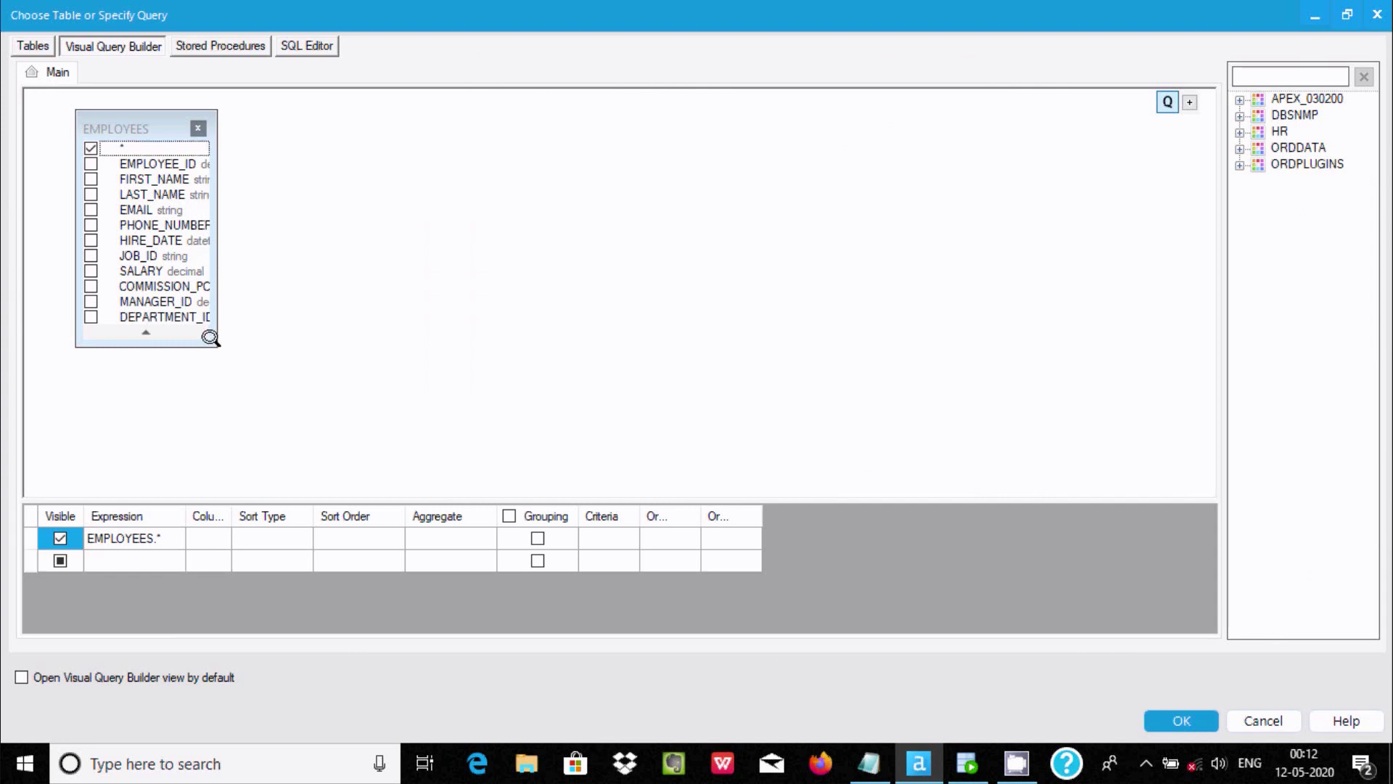
pyautogui.moveTo(212, 338); pyautogui.dragTo(456, 371)
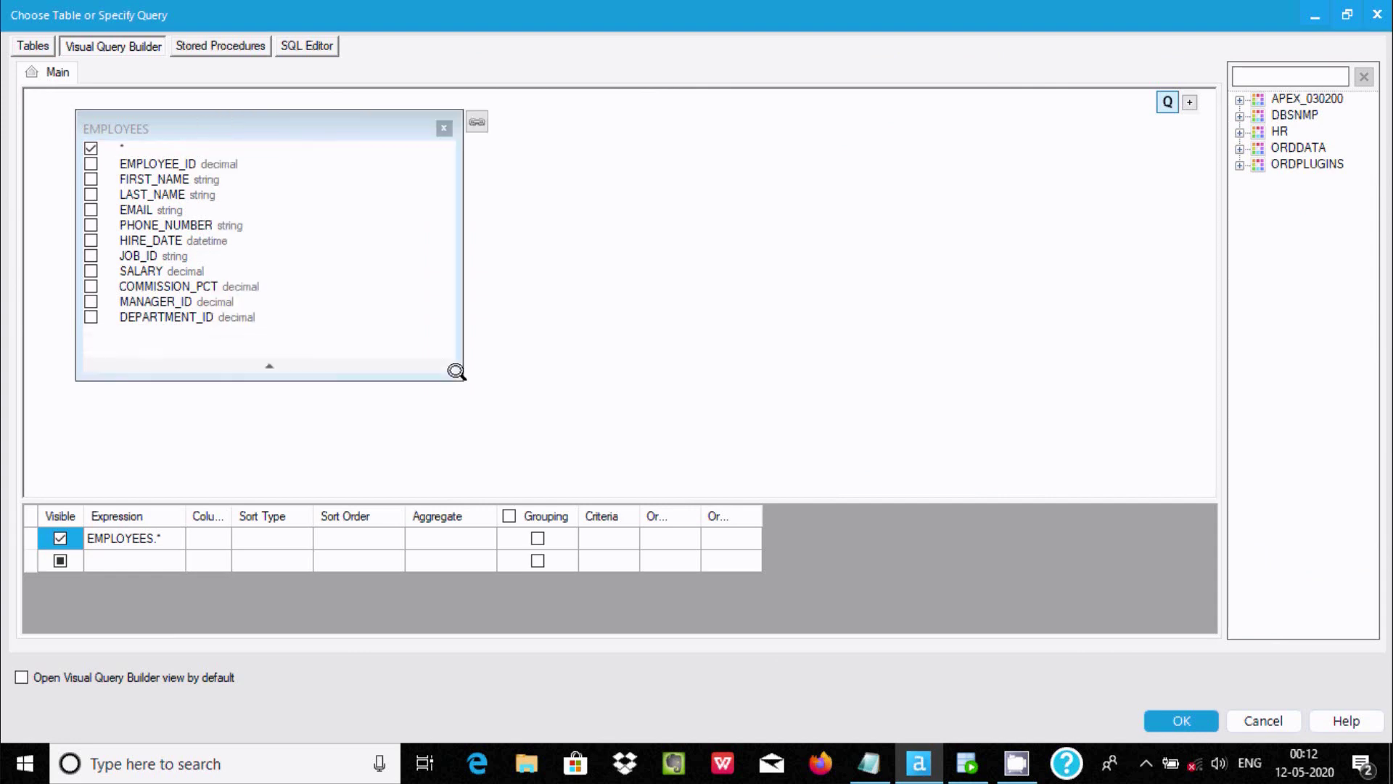
# - Replace * with DEPARTMENT_ID, group by it, and glance at SQL Developer
pyautogui.click(91, 147)
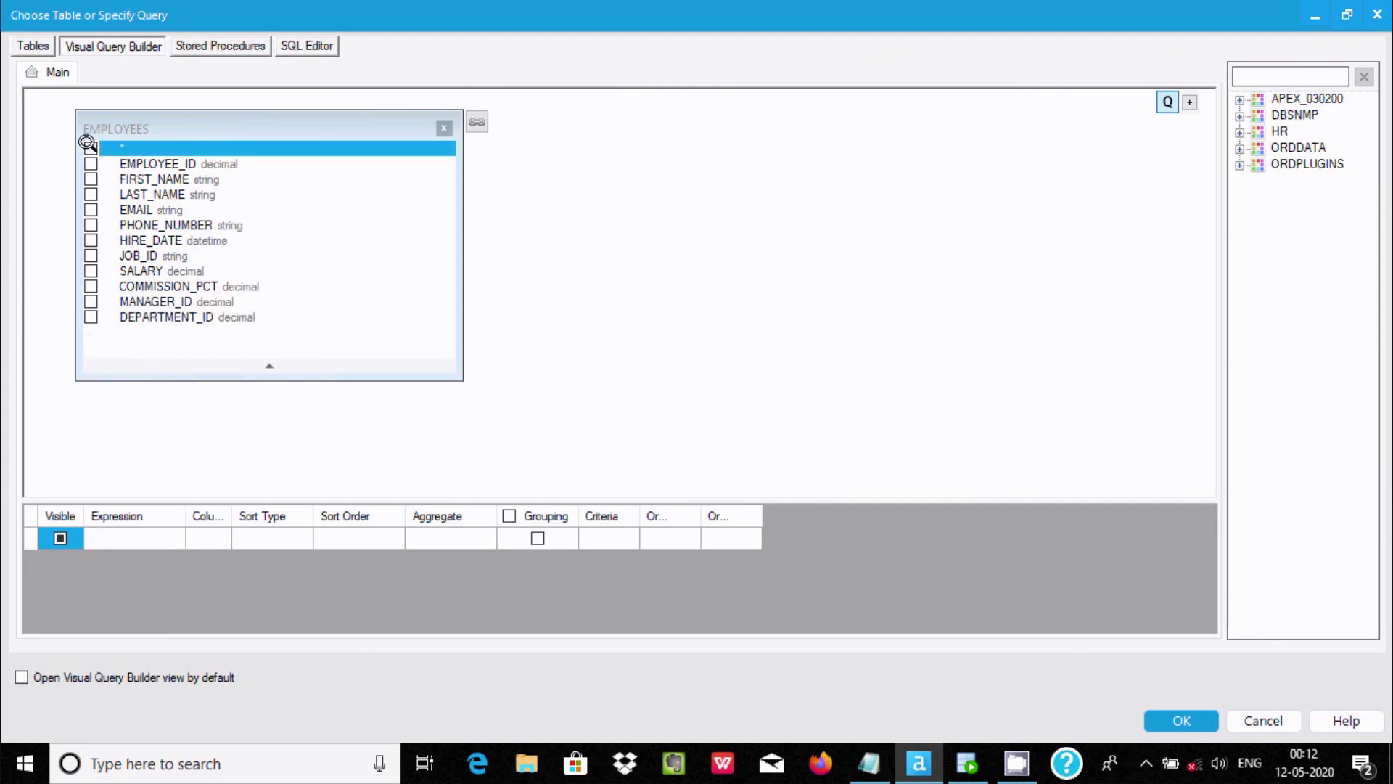
pyautogui.click(90, 312)
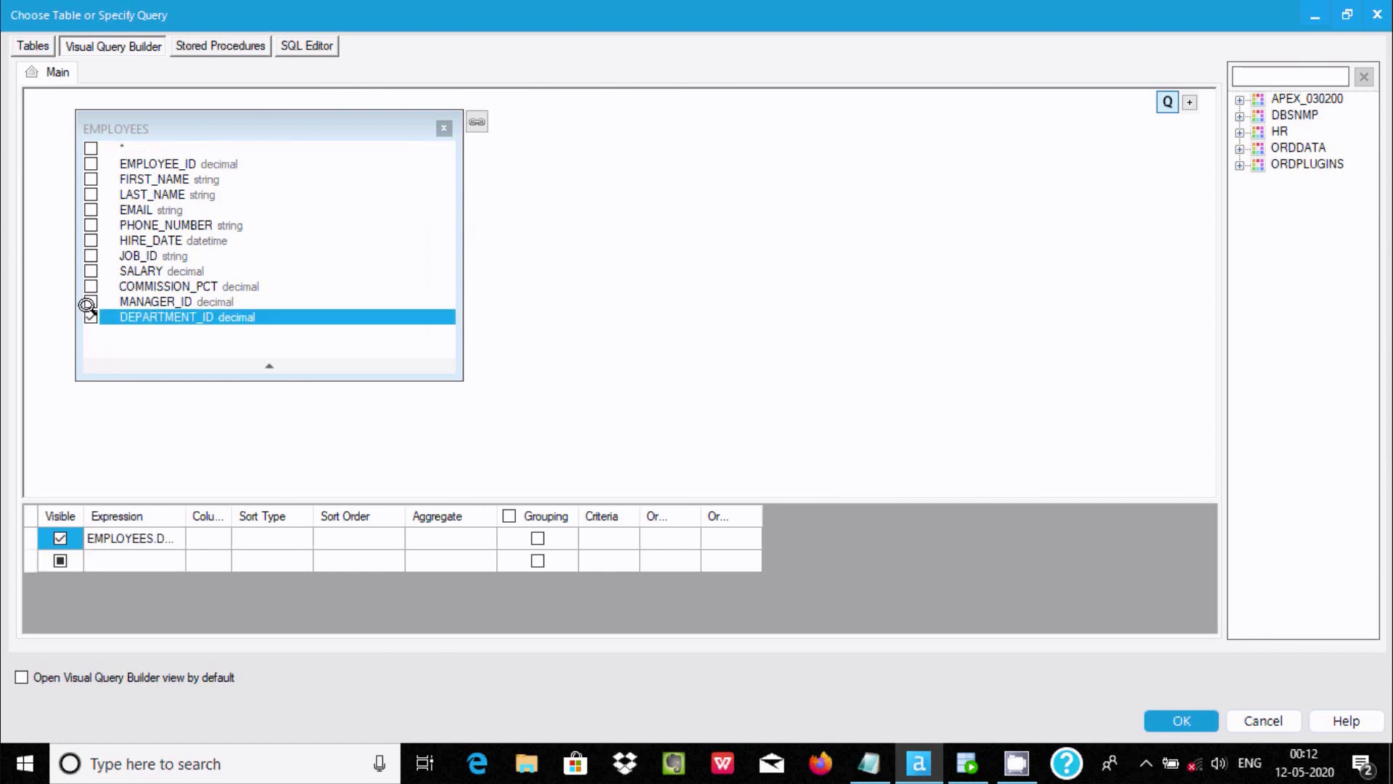
pyautogui.click(536, 537)
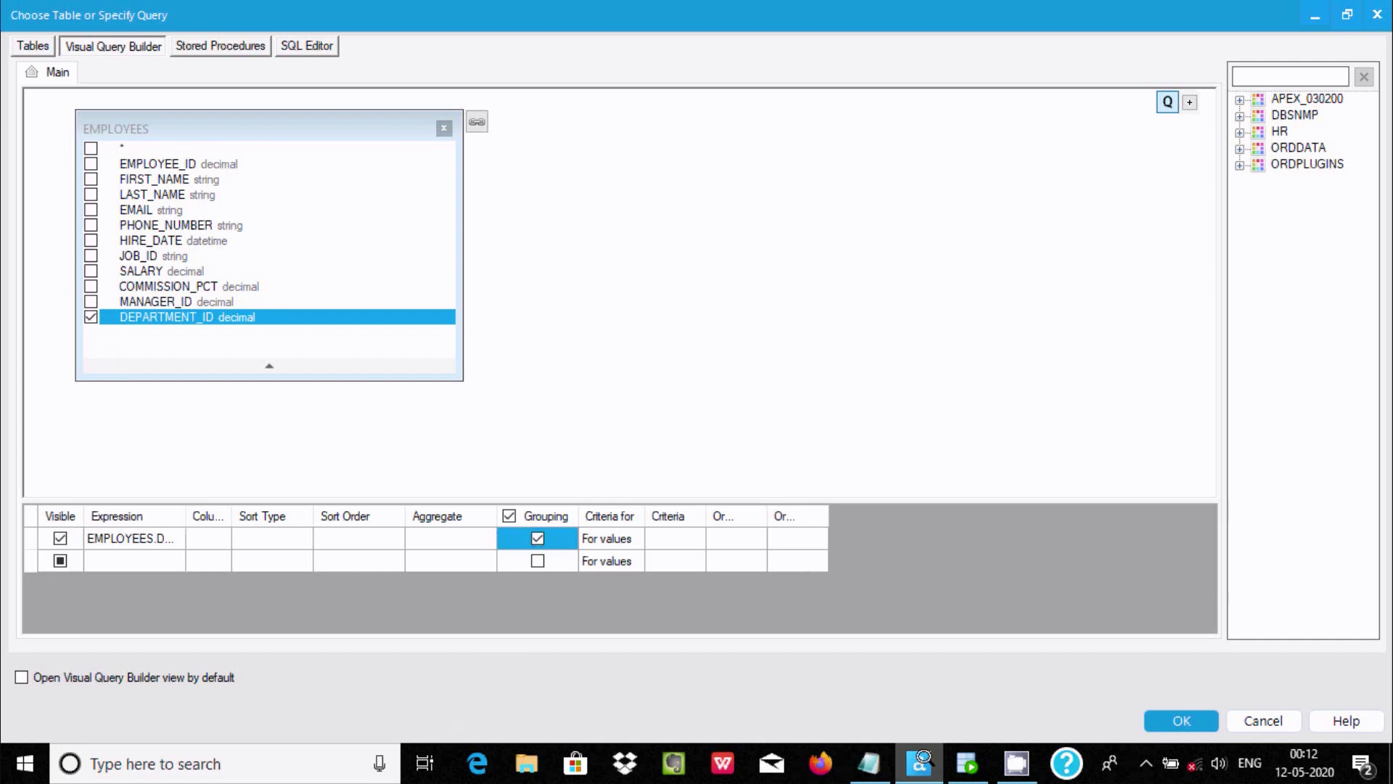
pyautogui.click(962, 760)
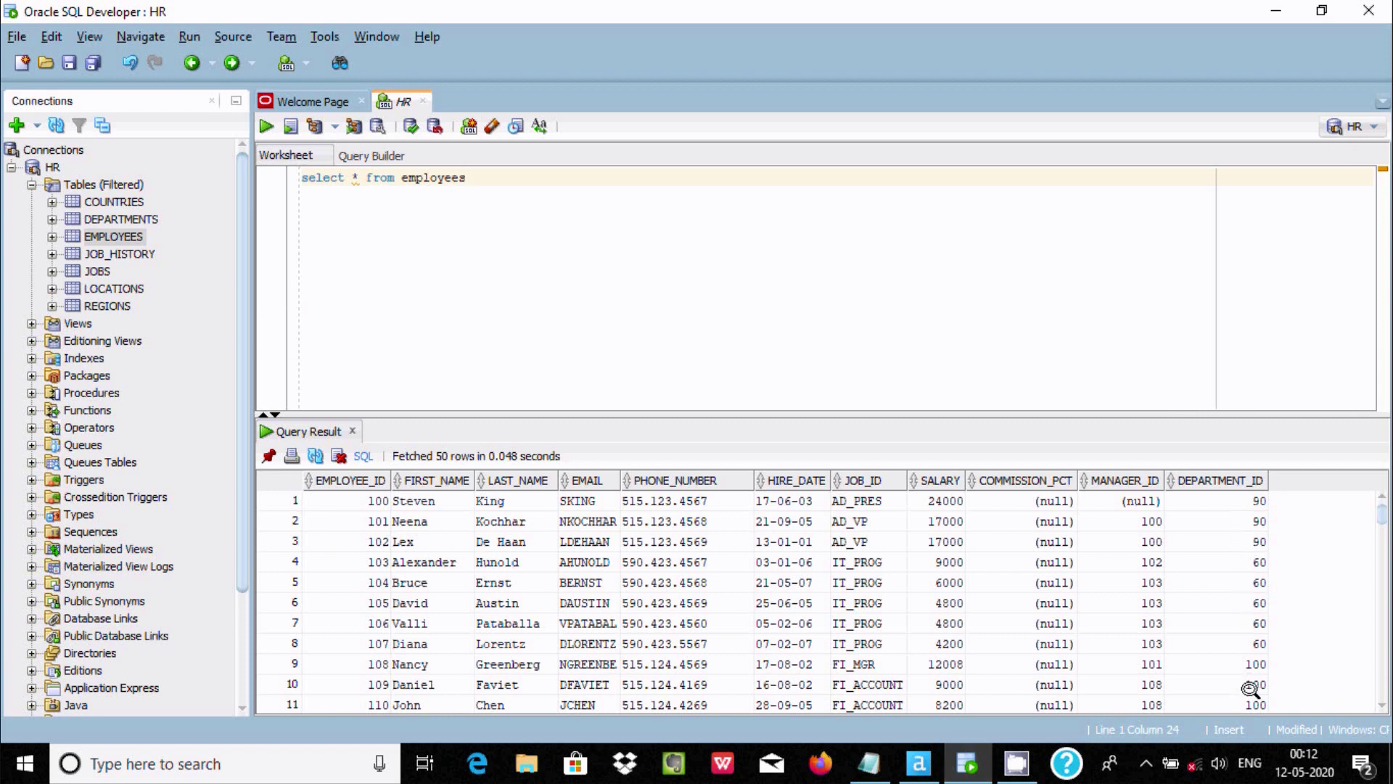
pyautogui.click(918, 762)
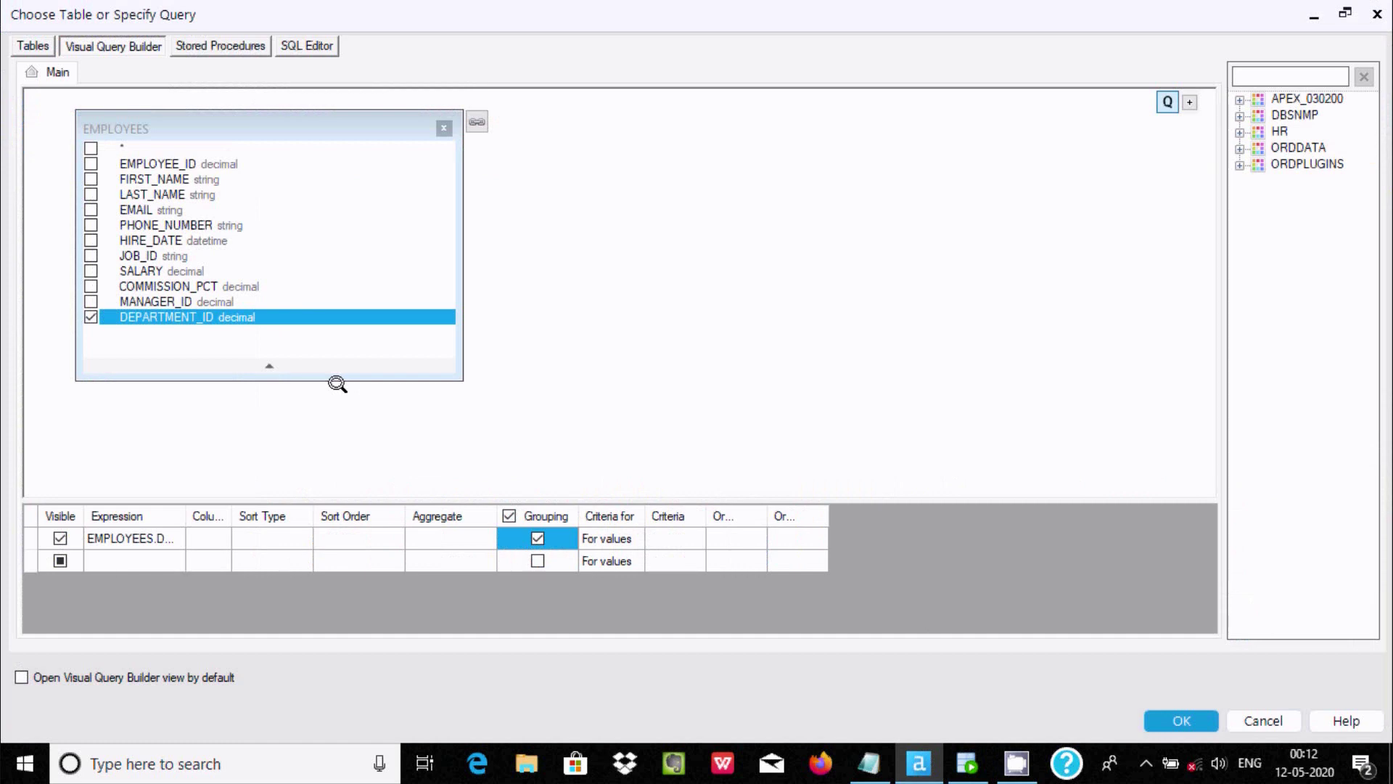
# - Apply the grouped query, rerun, and view the 12 DEPARTMENT_ID records including one Null
pyautogui.click(1166, 717)
pyautogui.click(862, 219)
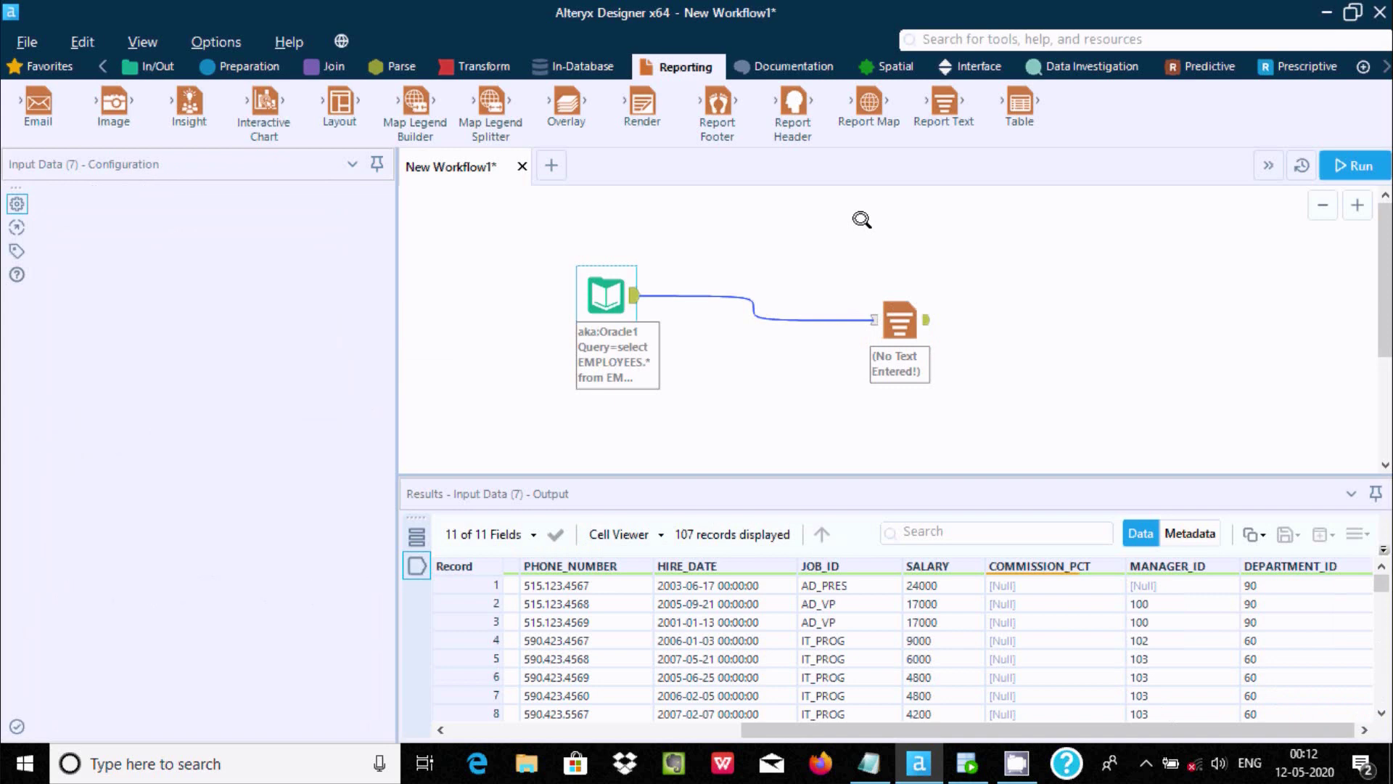
pyautogui.click(1355, 167)
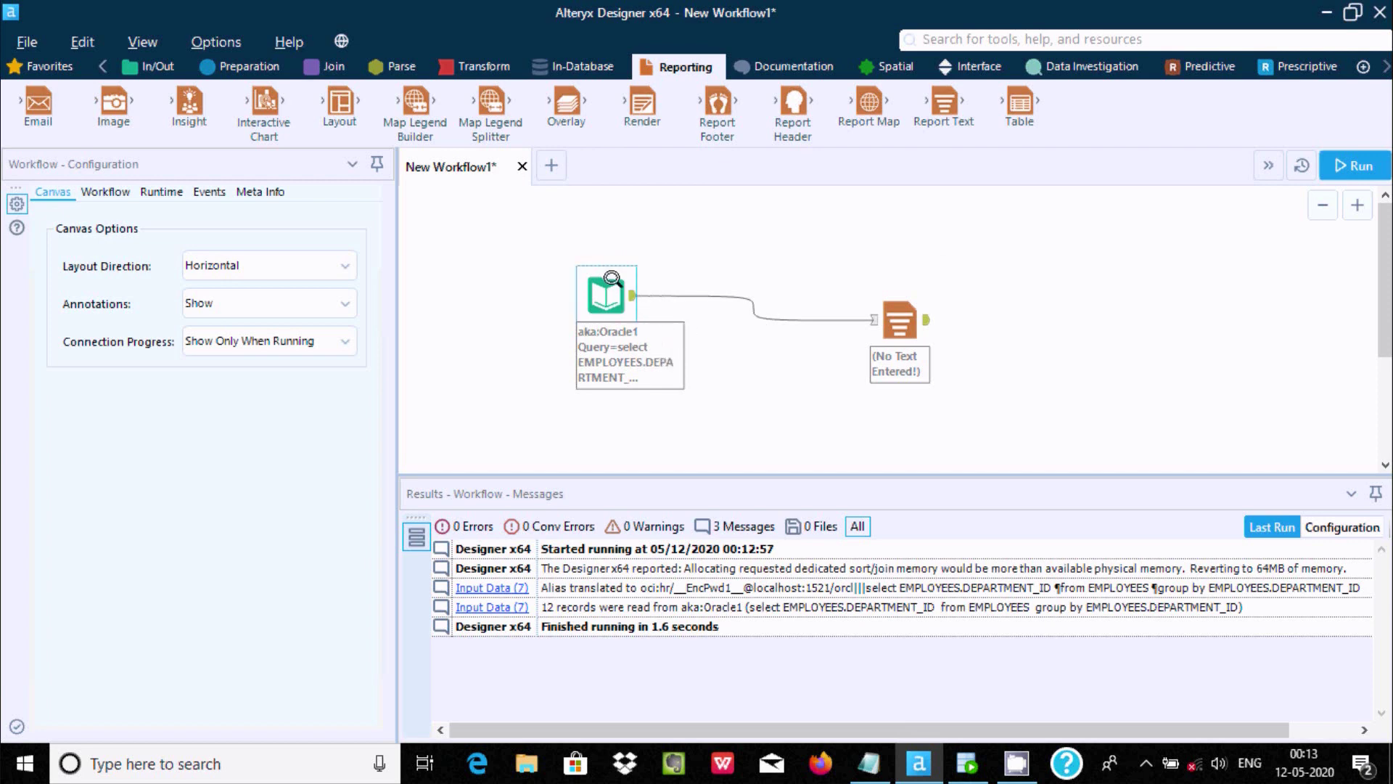
pyautogui.click(592, 281)
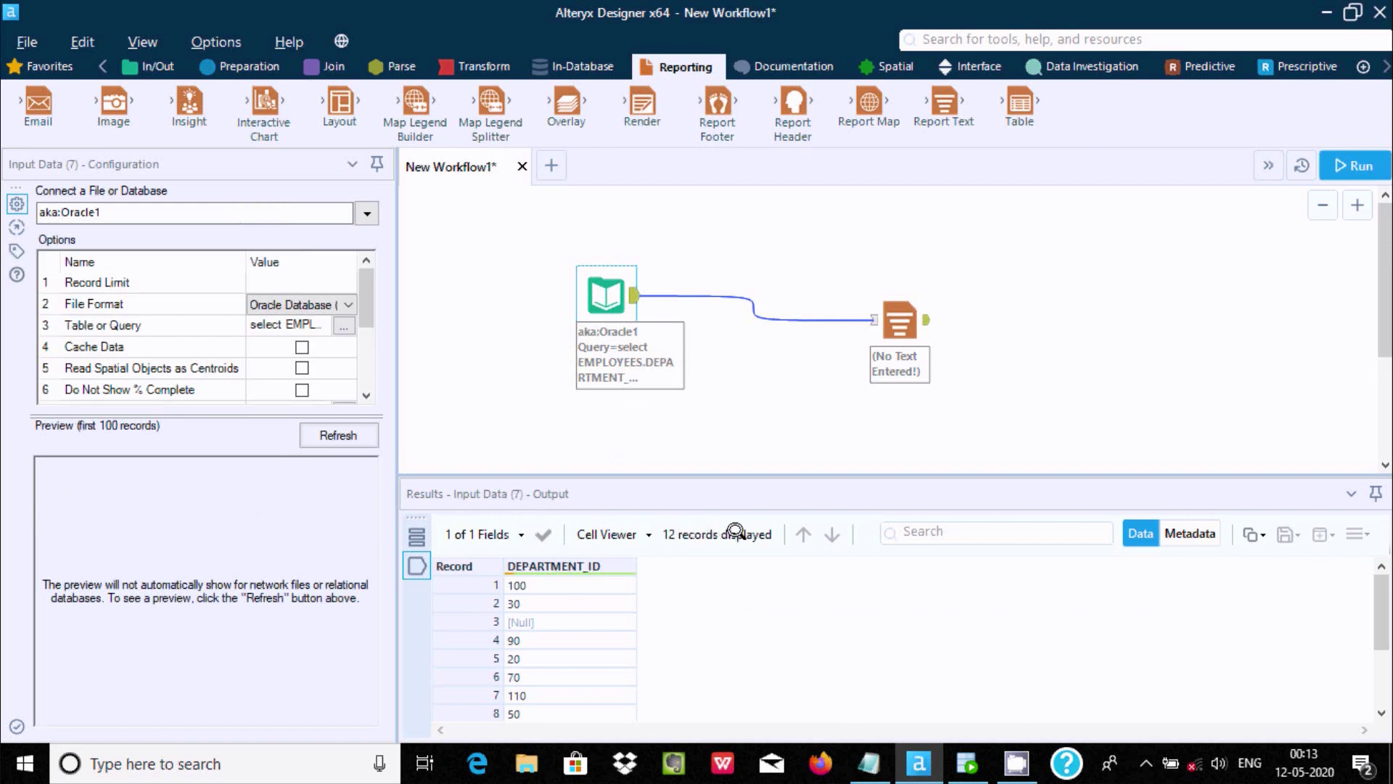
pyautogui.moveTo(1382, 584)
pyautogui.mouseDown()
pyautogui.moveTo(1382, 686)
pyautogui.moveTo(1373, 582)
pyautogui.moveTo(1381, 652)
pyautogui.moveTo(1386, 564)
pyautogui.moveTo(1386, 634)
pyautogui.moveTo(1384, 580)
pyautogui.mouseUp()
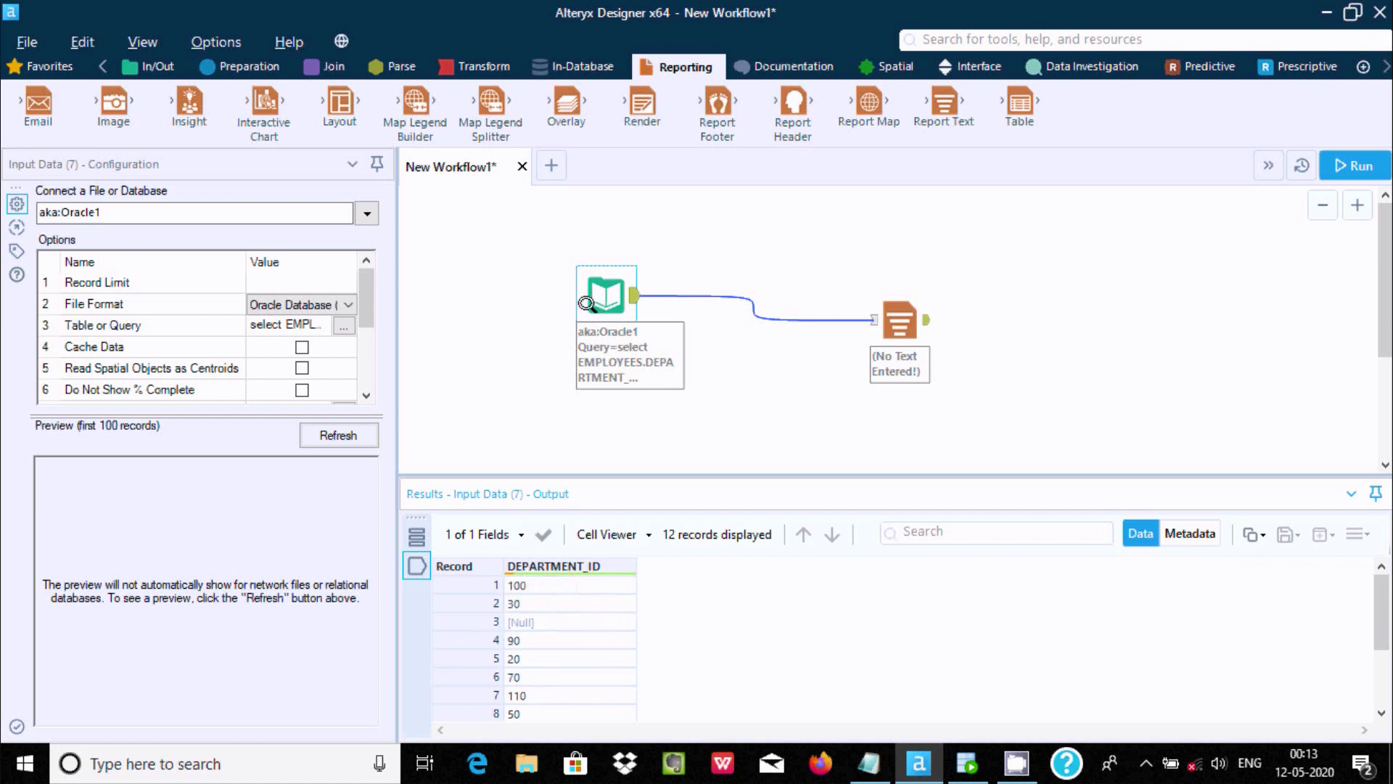
# - Reopen the Oracle input's query builder maximized
pyautogui.click(339, 319)
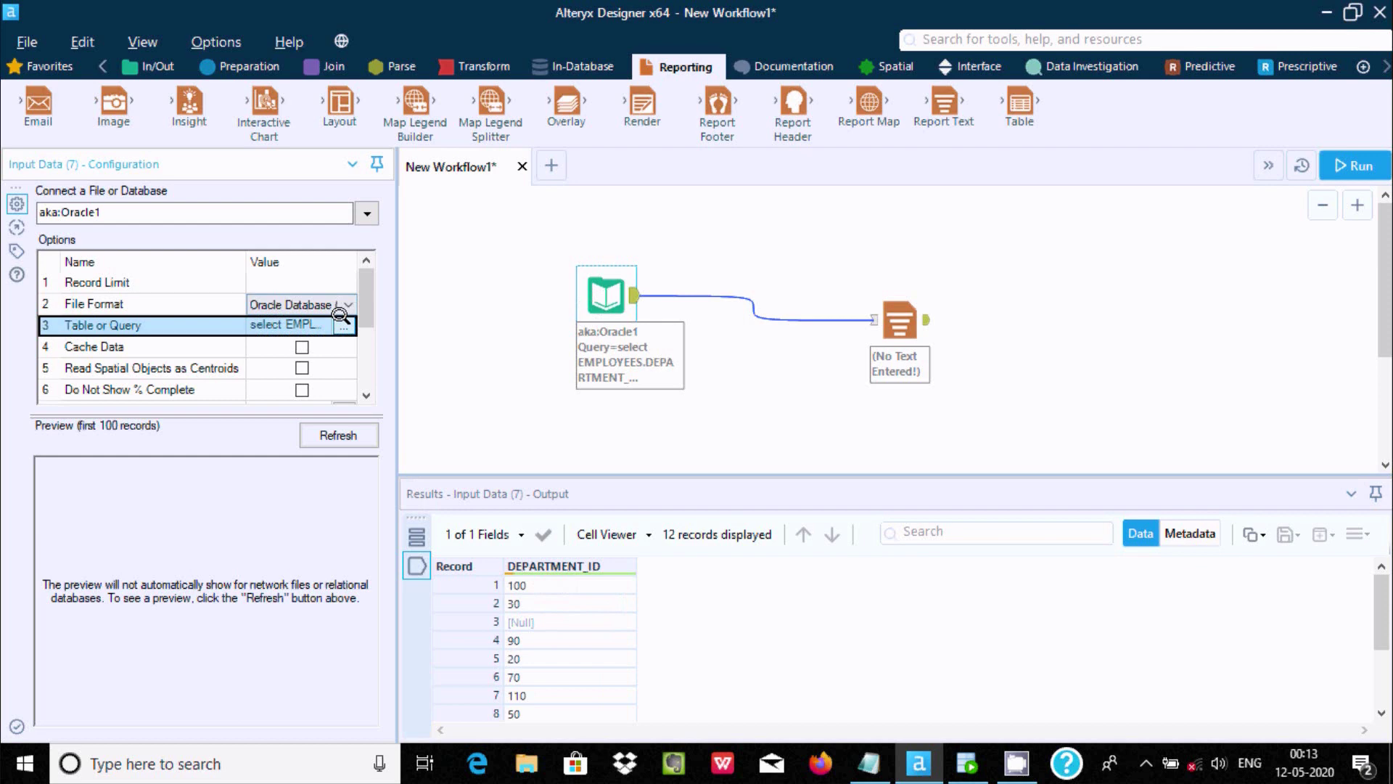
pyautogui.click(342, 322)
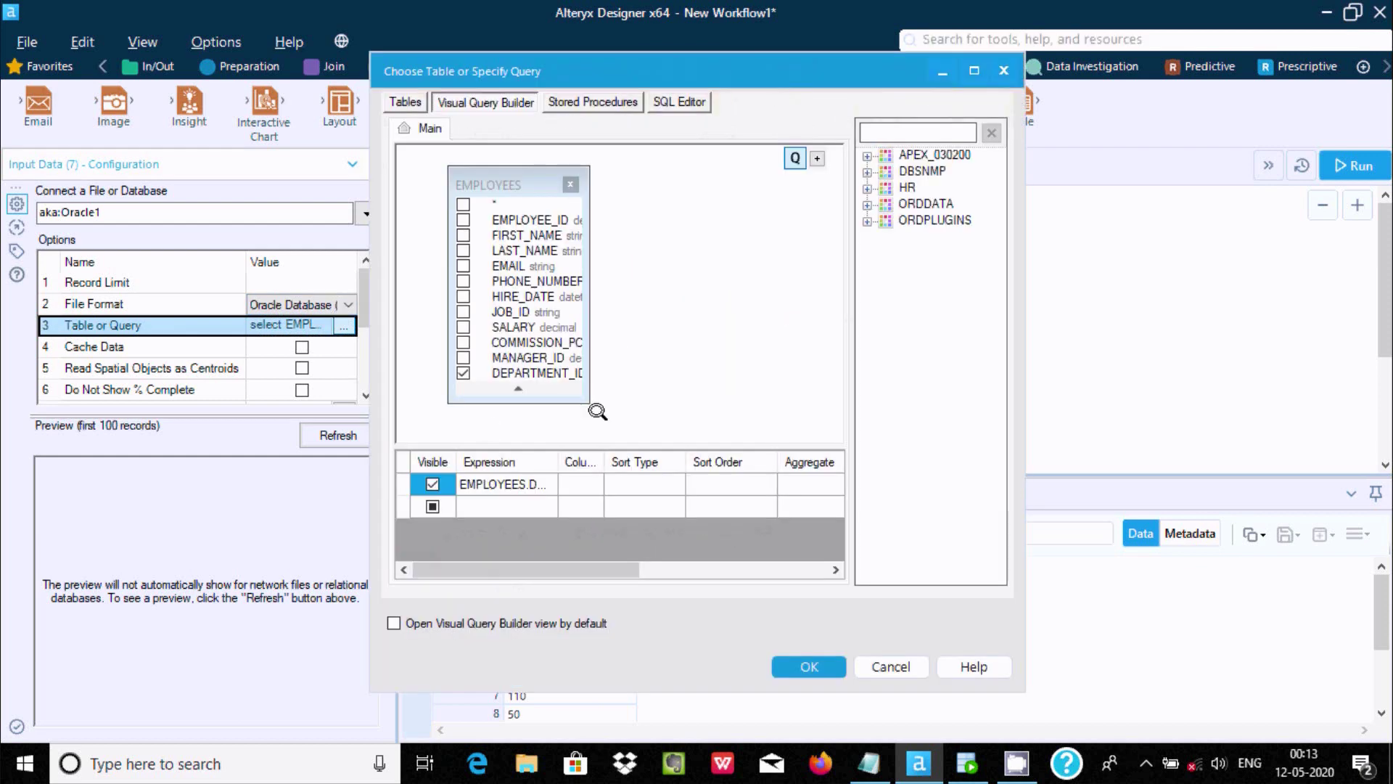
pyautogui.click(973, 70)
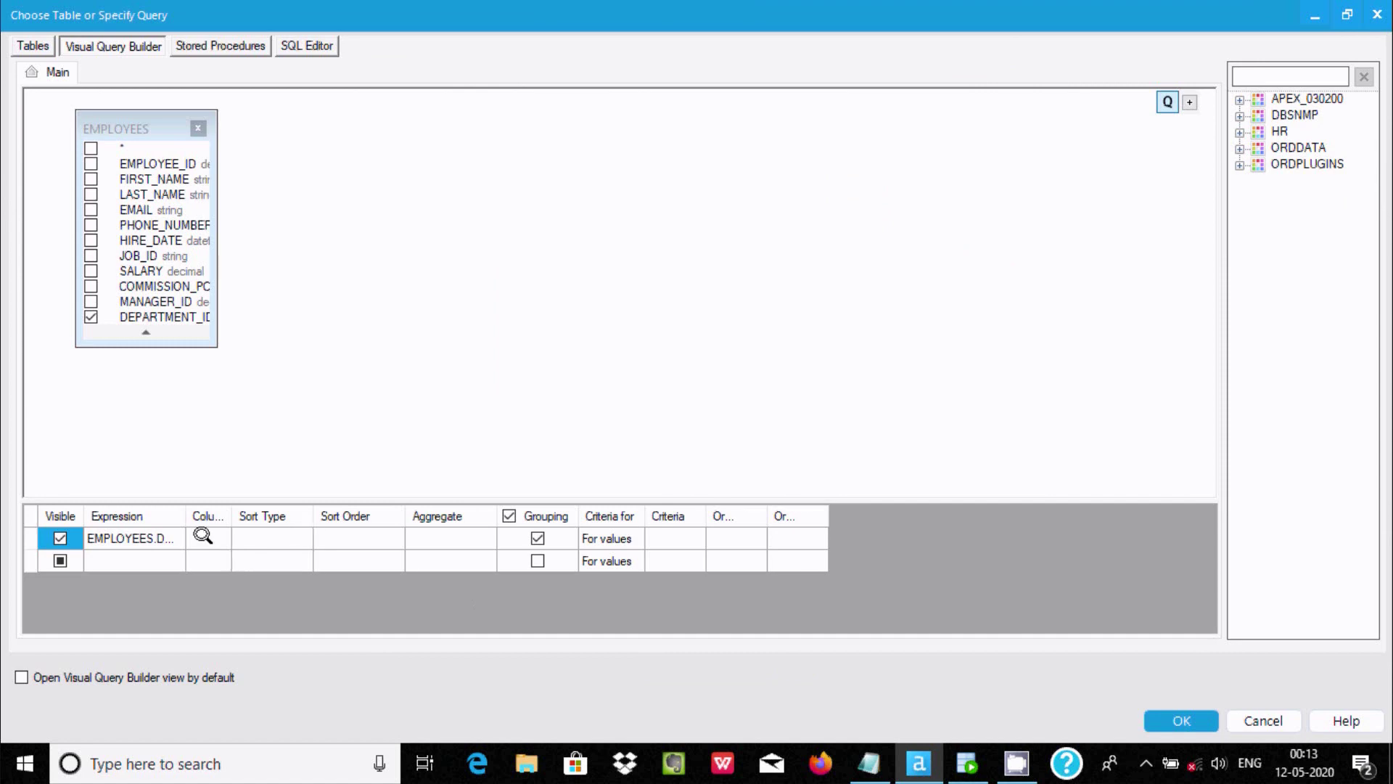
# - Sort DEPARTMENT_ID Ascending with sort order 1 and apply the query
pyautogui.click(343, 529)
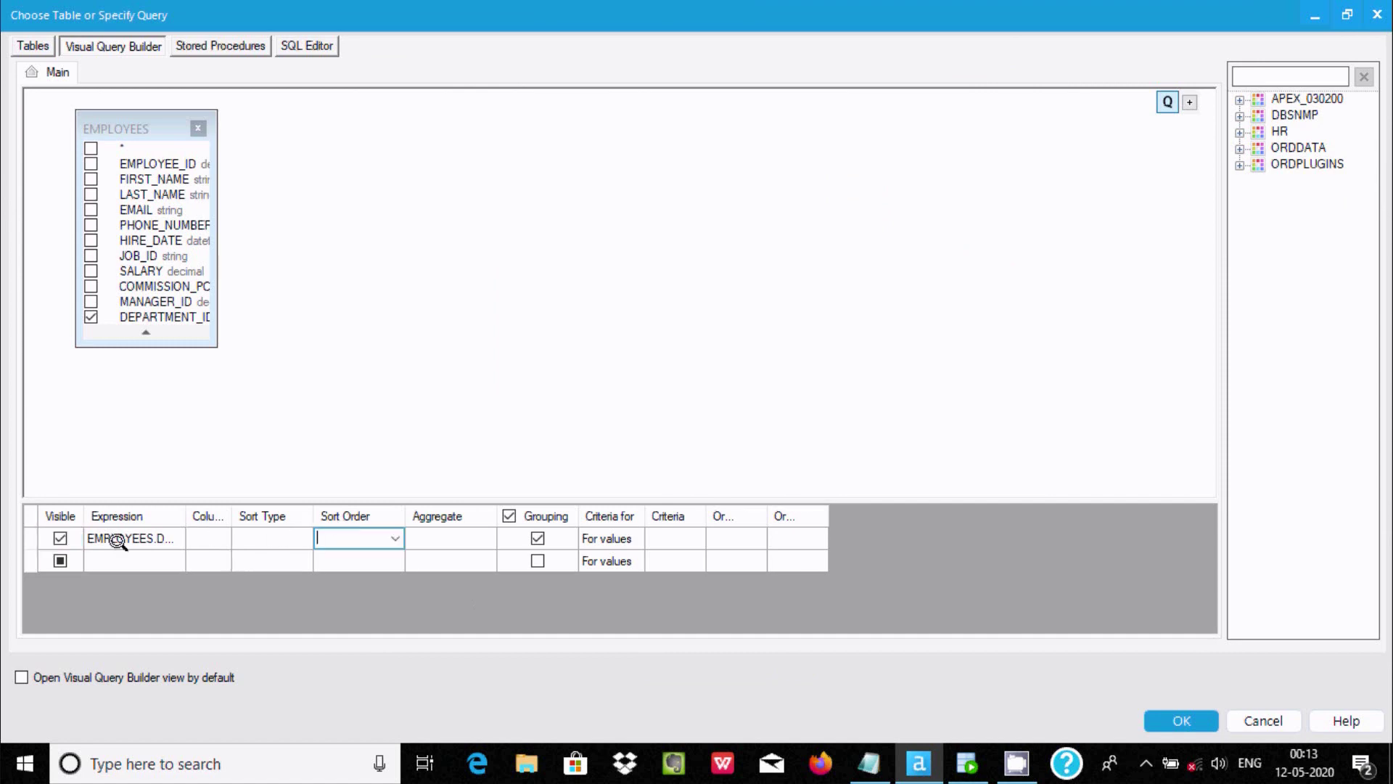
pyautogui.click(385, 534)
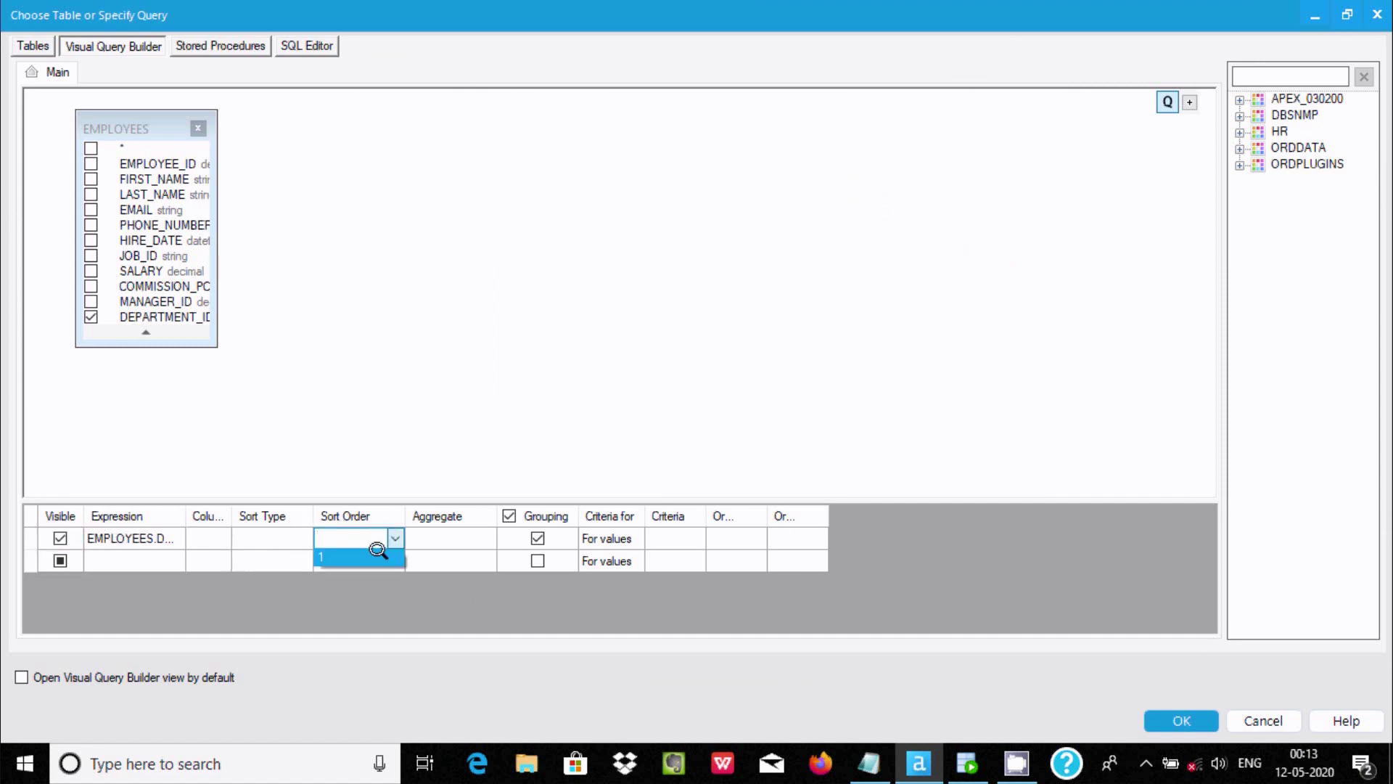
pyautogui.click(353, 555)
pyautogui.click(266, 539)
pyautogui.click(295, 535)
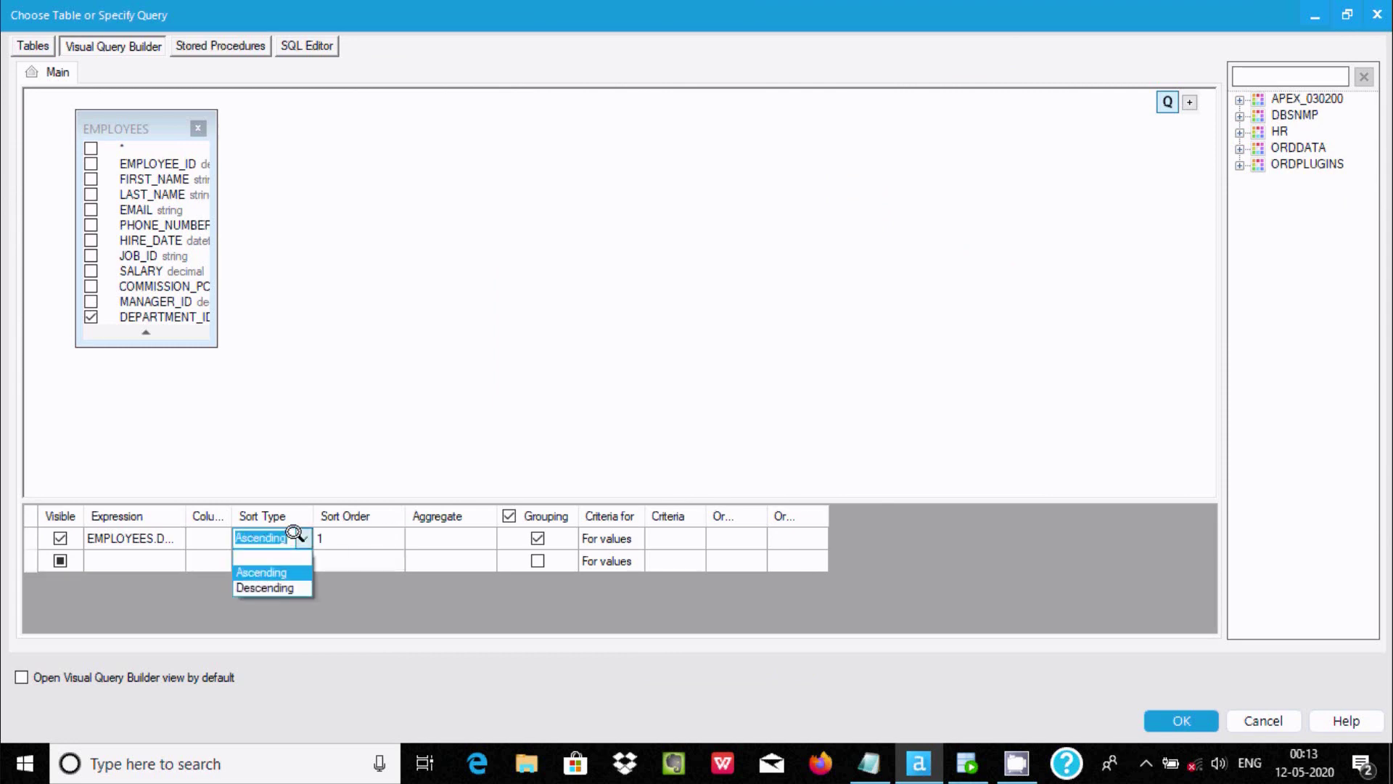
pyautogui.click(295, 536)
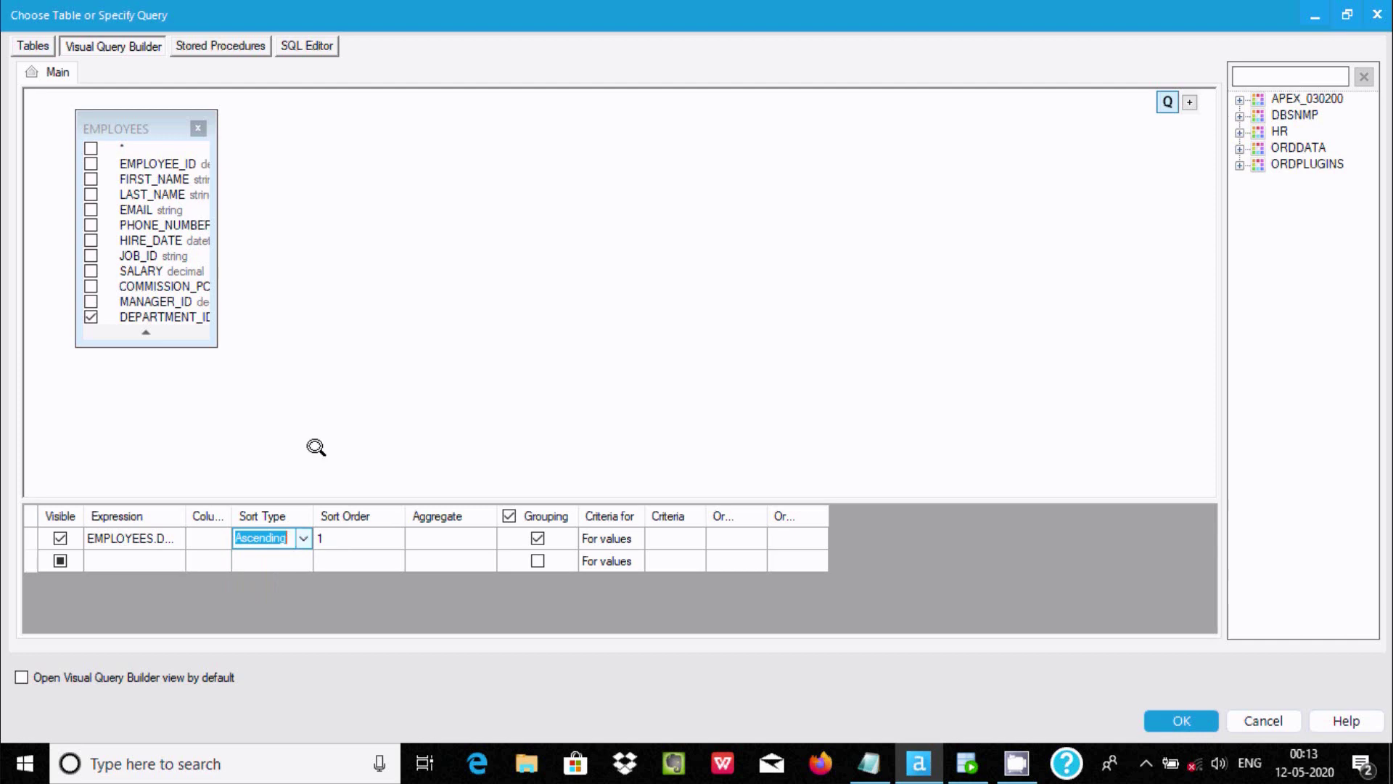
pyautogui.click(323, 399)
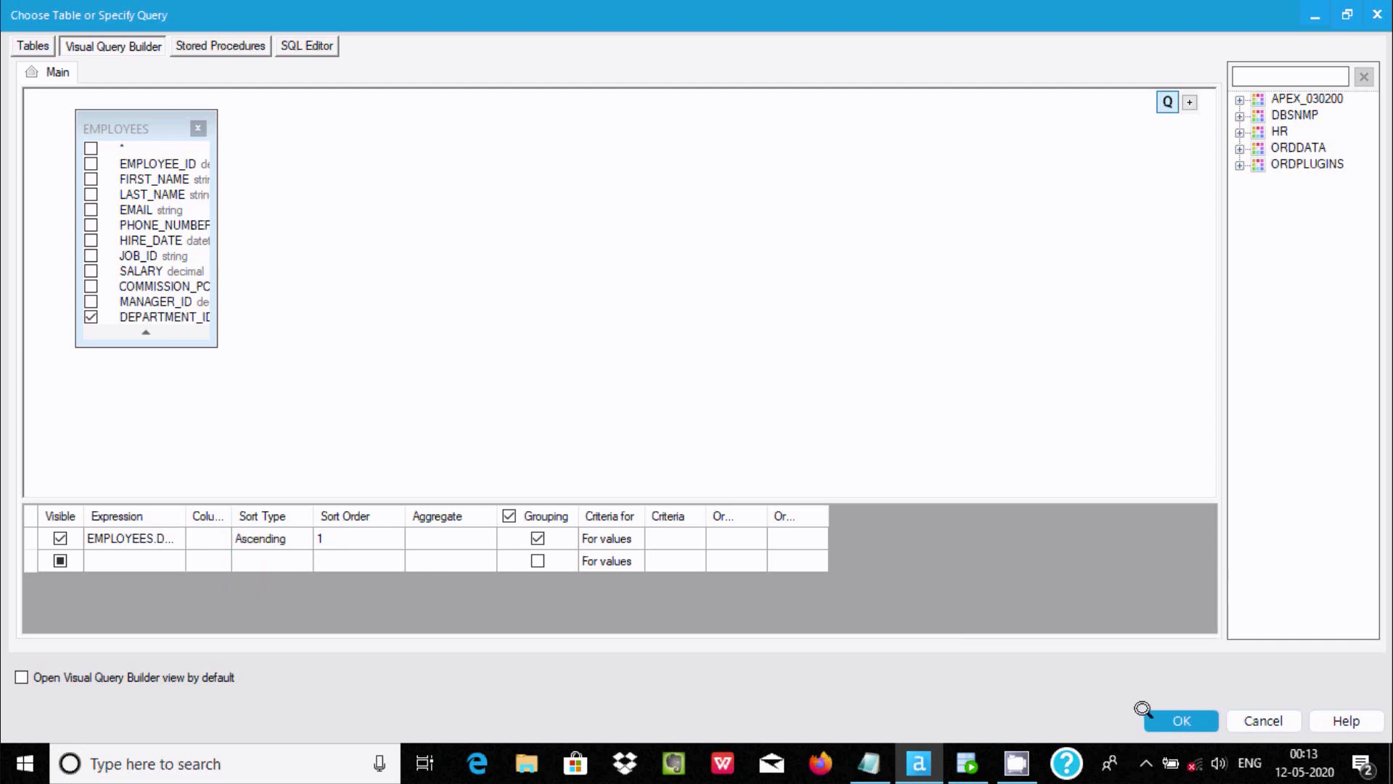
pyautogui.click(1181, 720)
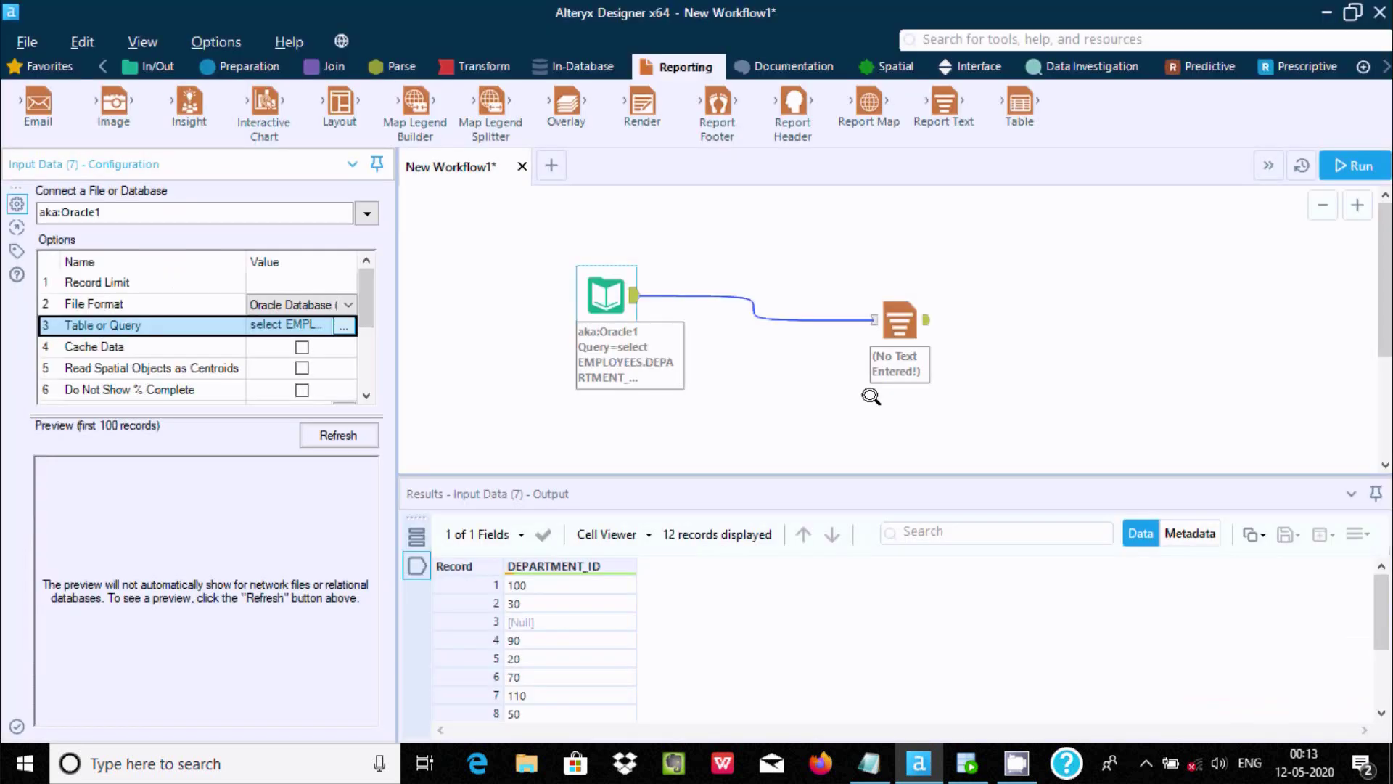
# - Rerun the workflow and confirm 12 department ids reach Report Text sorted ascending from 10
pyautogui.click(761, 240)
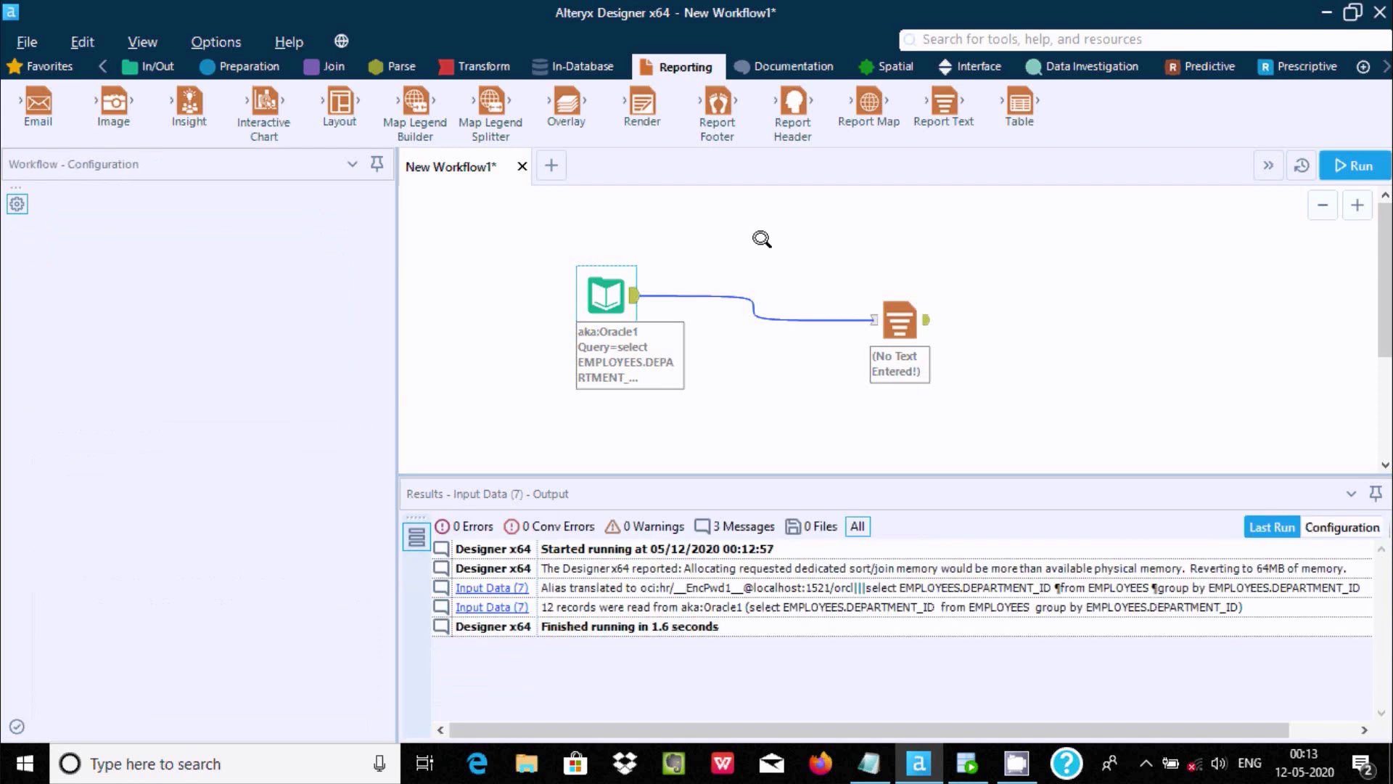
pyautogui.click(1348, 165)
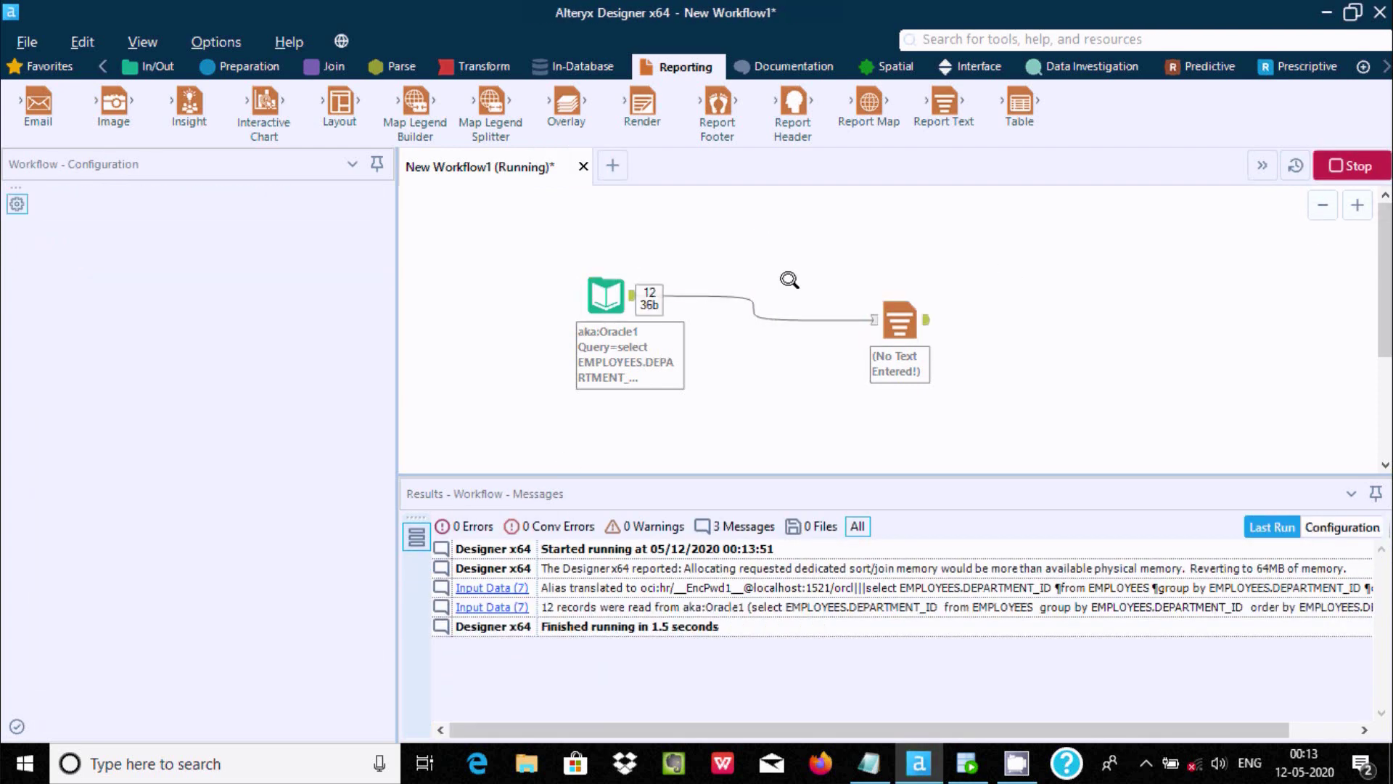
pyautogui.click(603, 295)
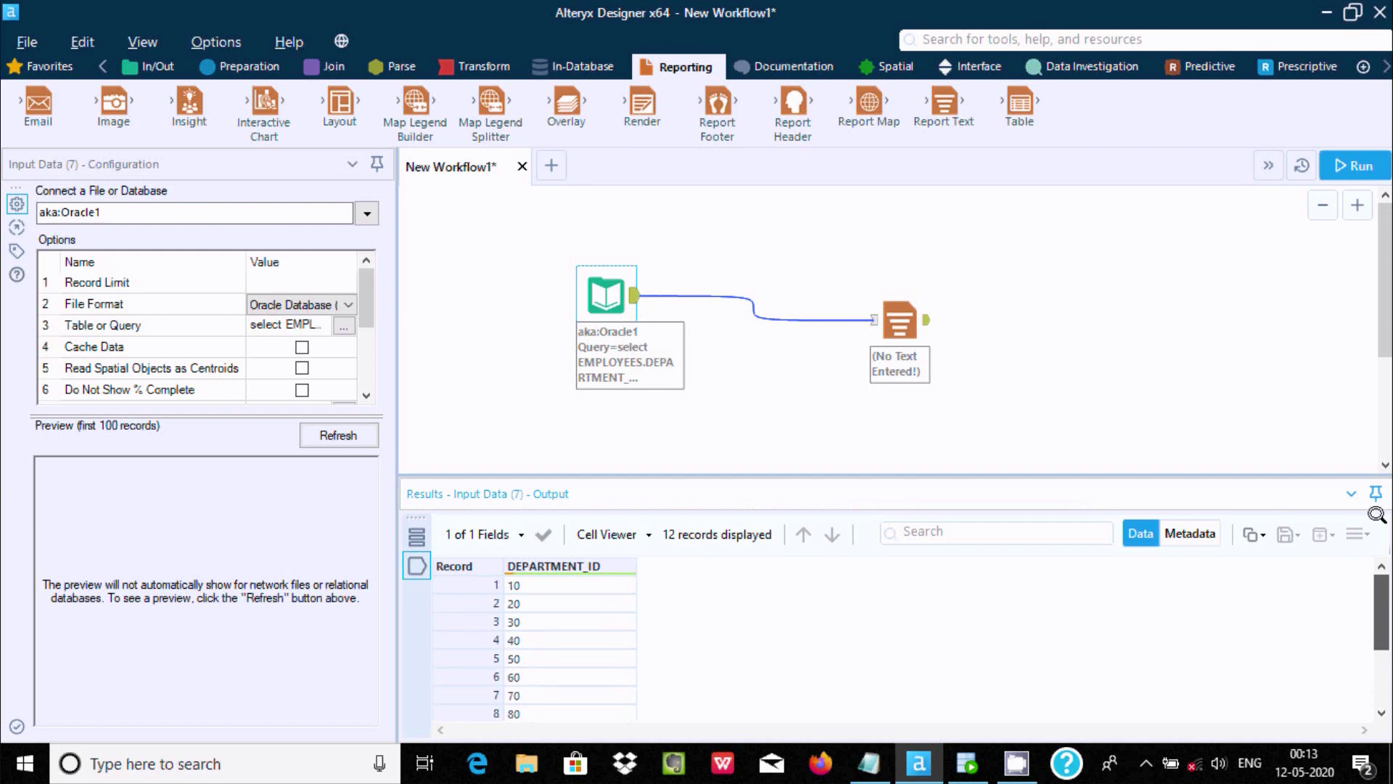
pyautogui.click(901, 315)
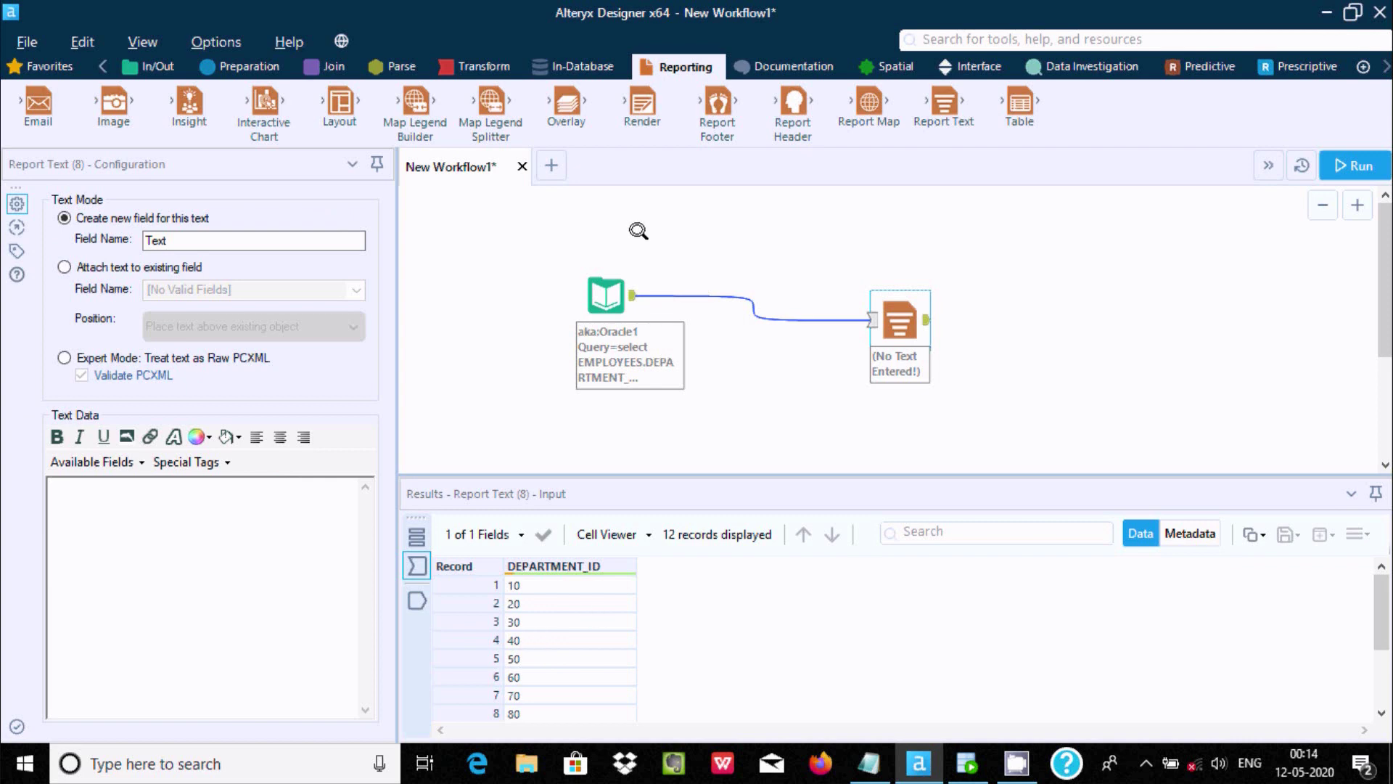
# - Open the Input Data's Table or Query builder full-screen and widen the EMPLOYEES table box
pyautogui.click(599, 284)
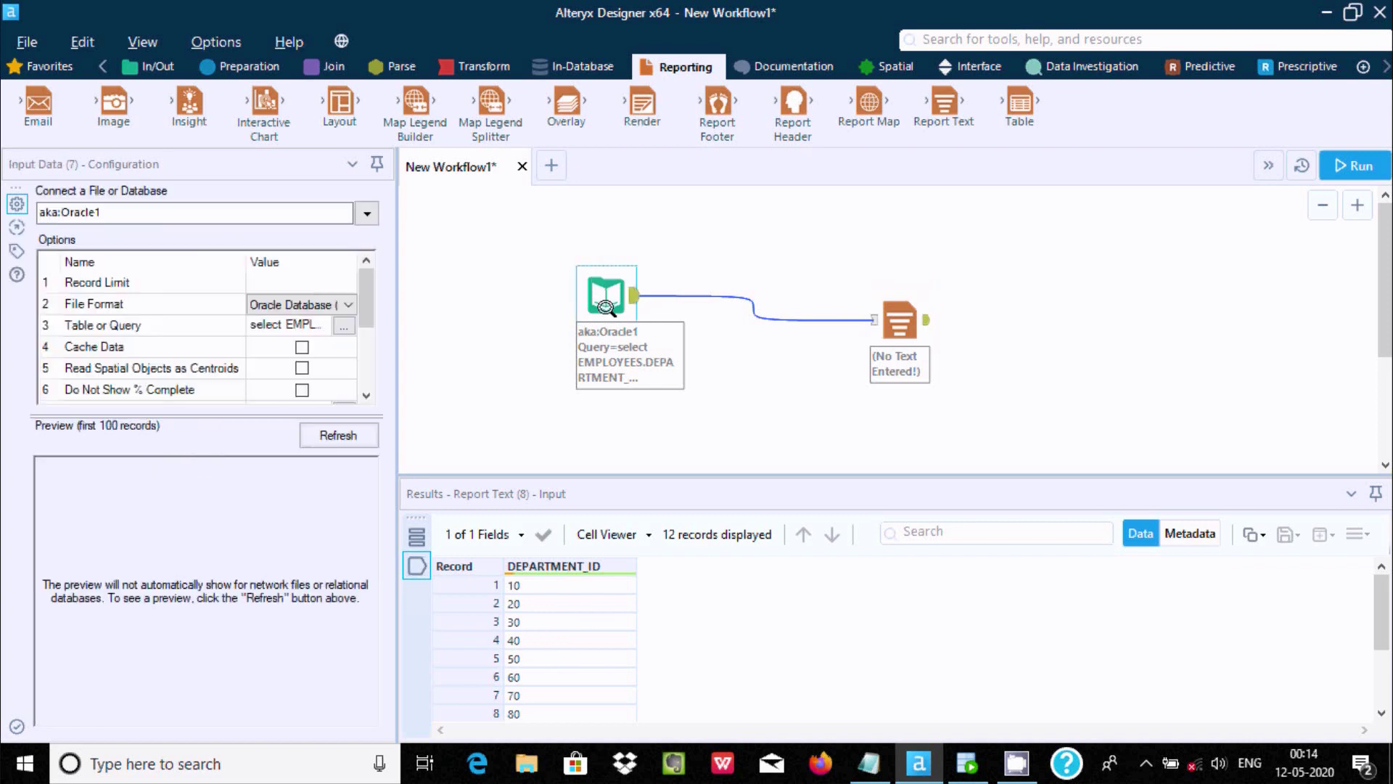
pyautogui.click(335, 318)
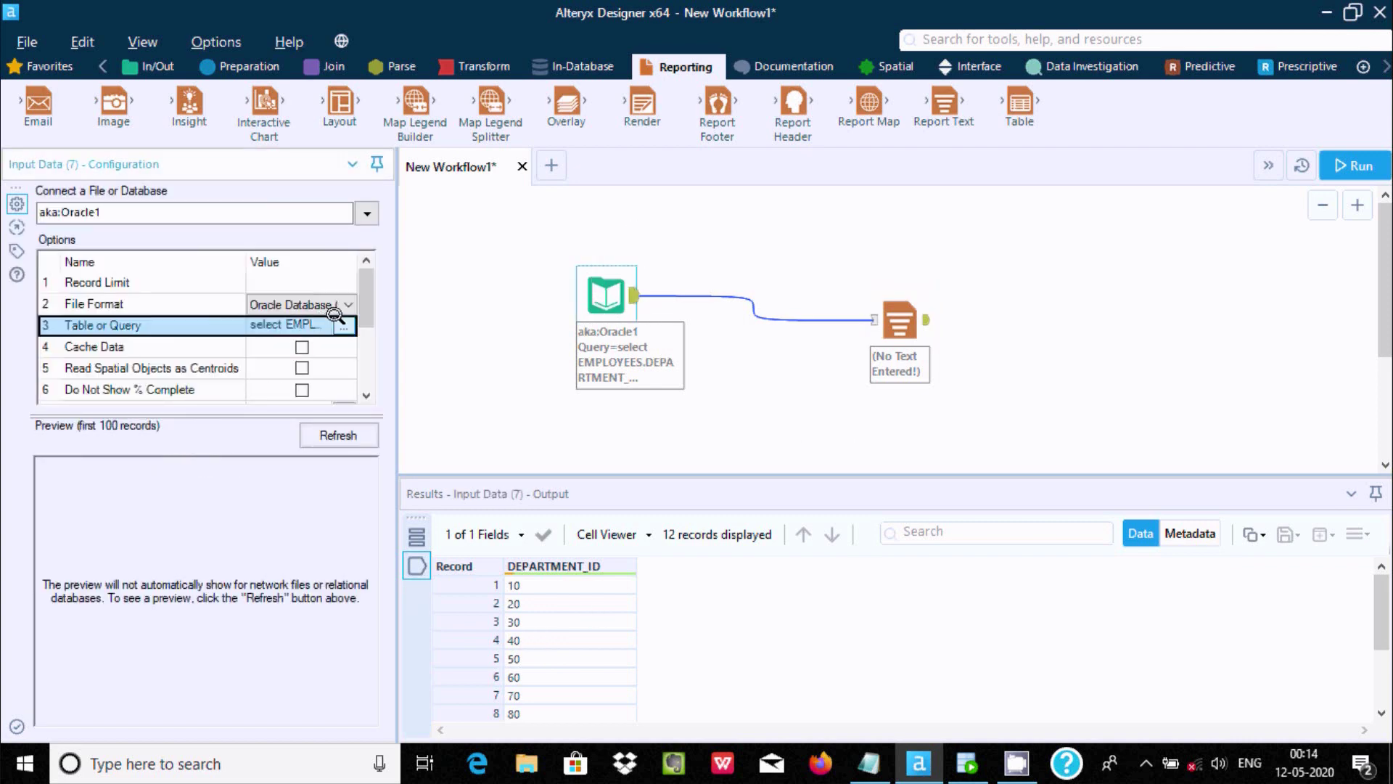
pyautogui.click(342, 325)
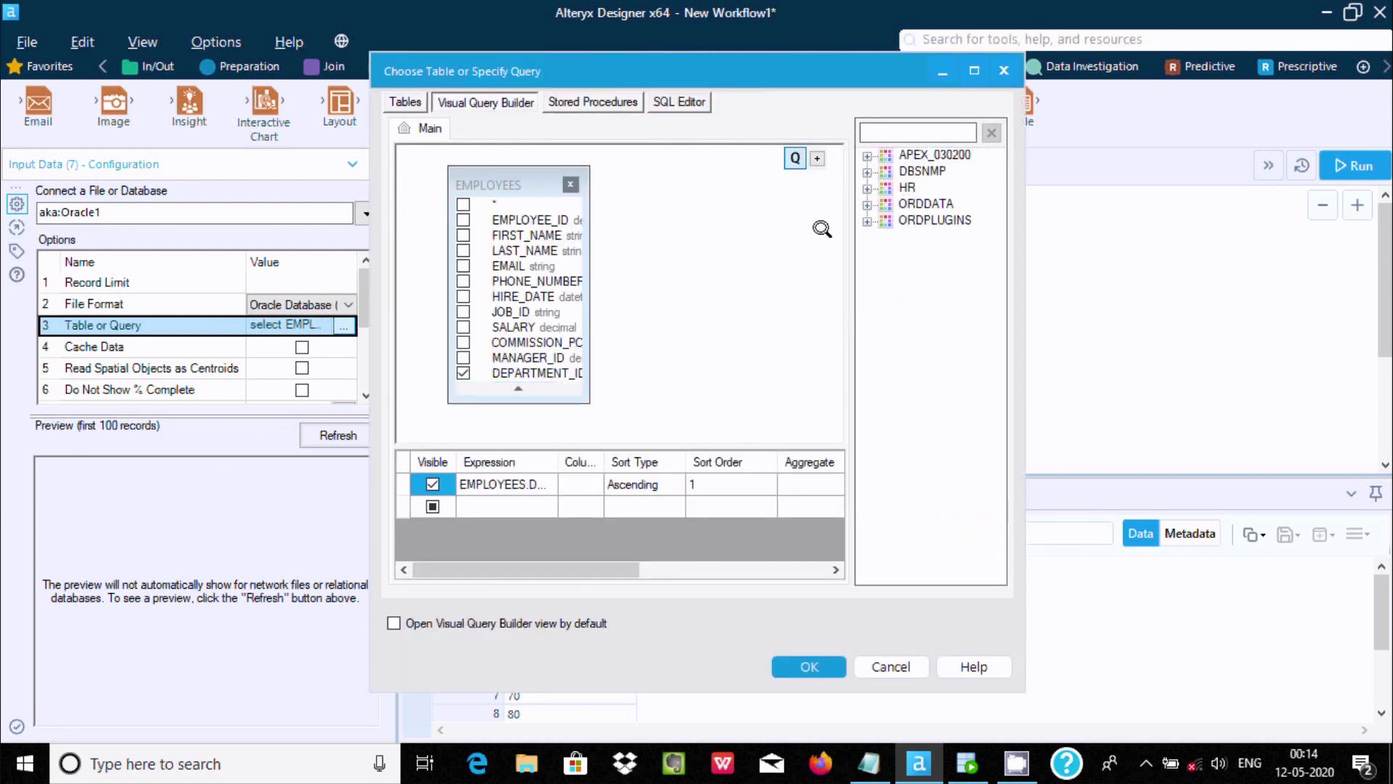
pyautogui.click(974, 71)
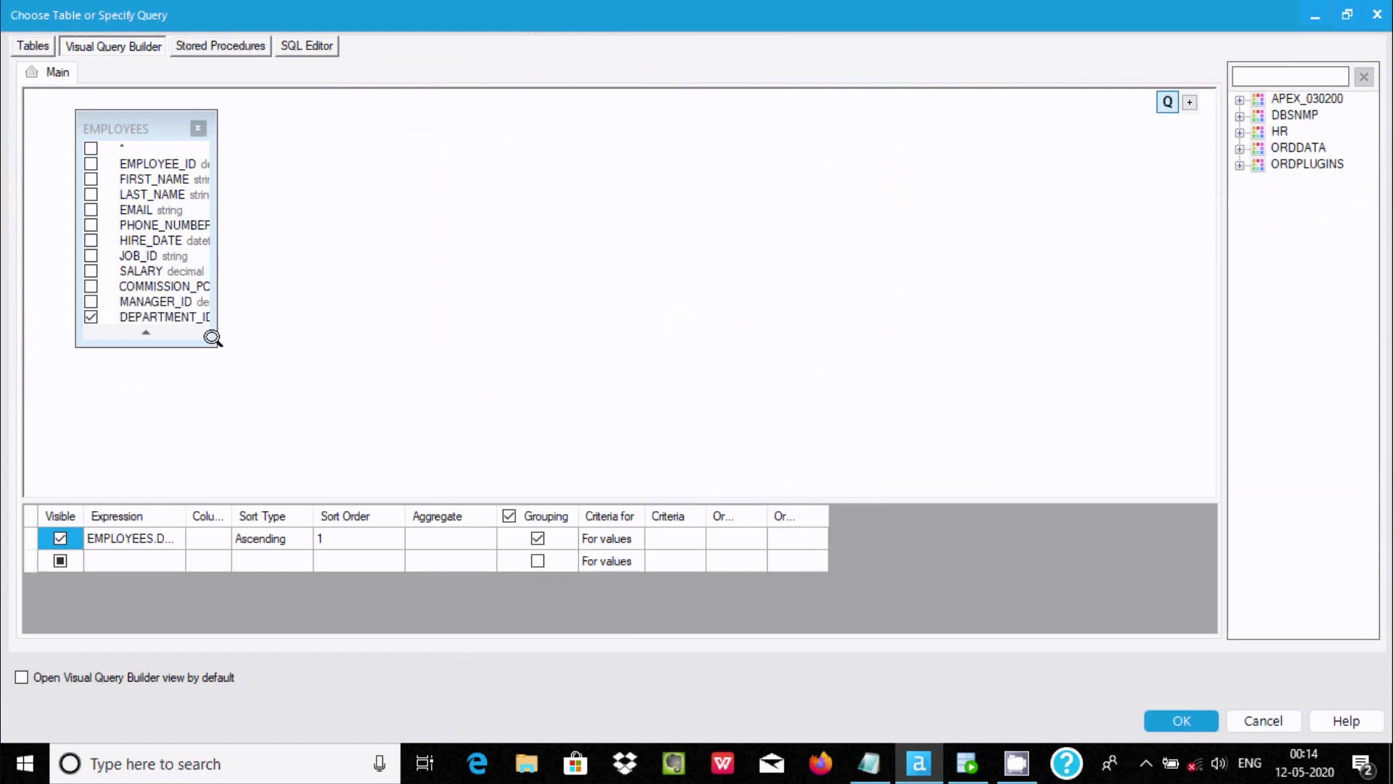
pyautogui.moveTo(208, 340); pyautogui.dragTo(343, 389)
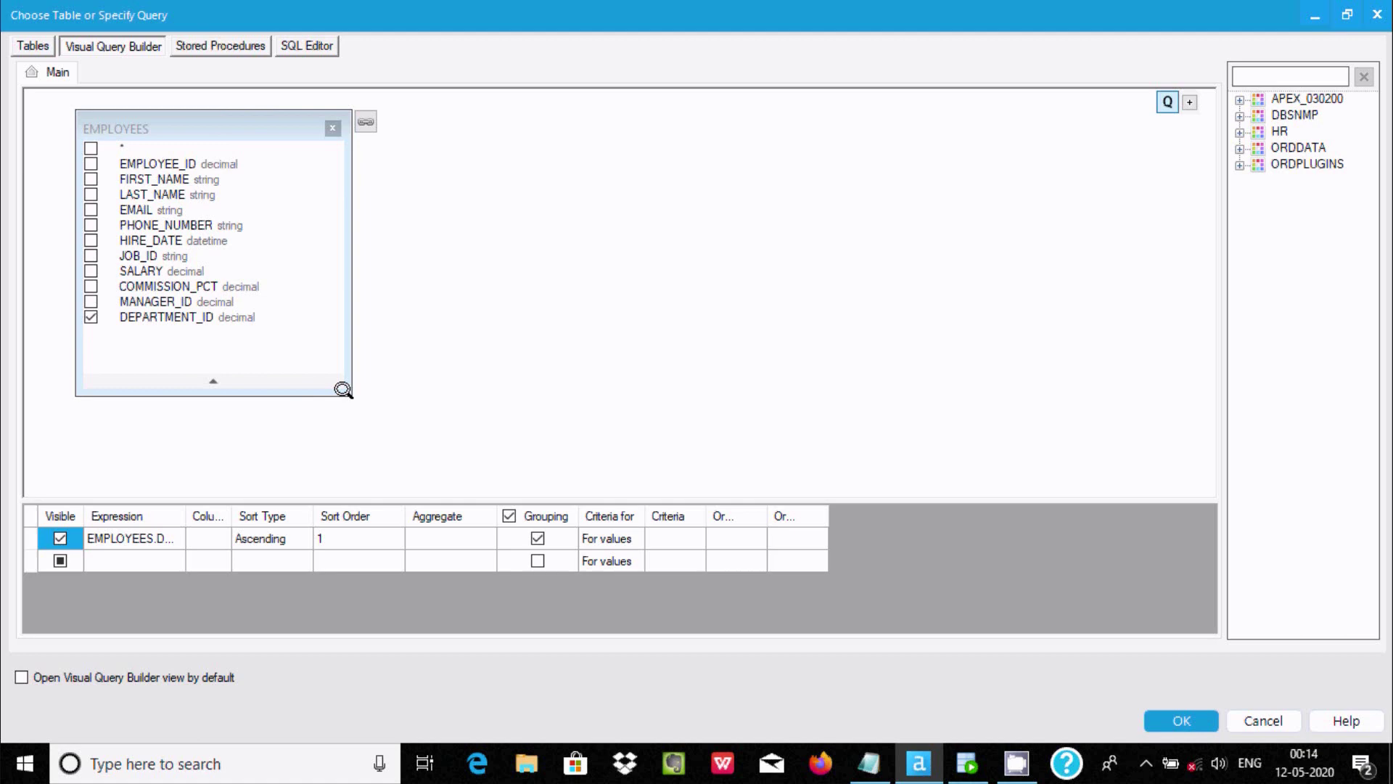
# - Add SALARY to the query with the Sum aggregate, then bring SQL Developer forward to verify
pyautogui.click(87, 268)
pyautogui.click(88, 269)
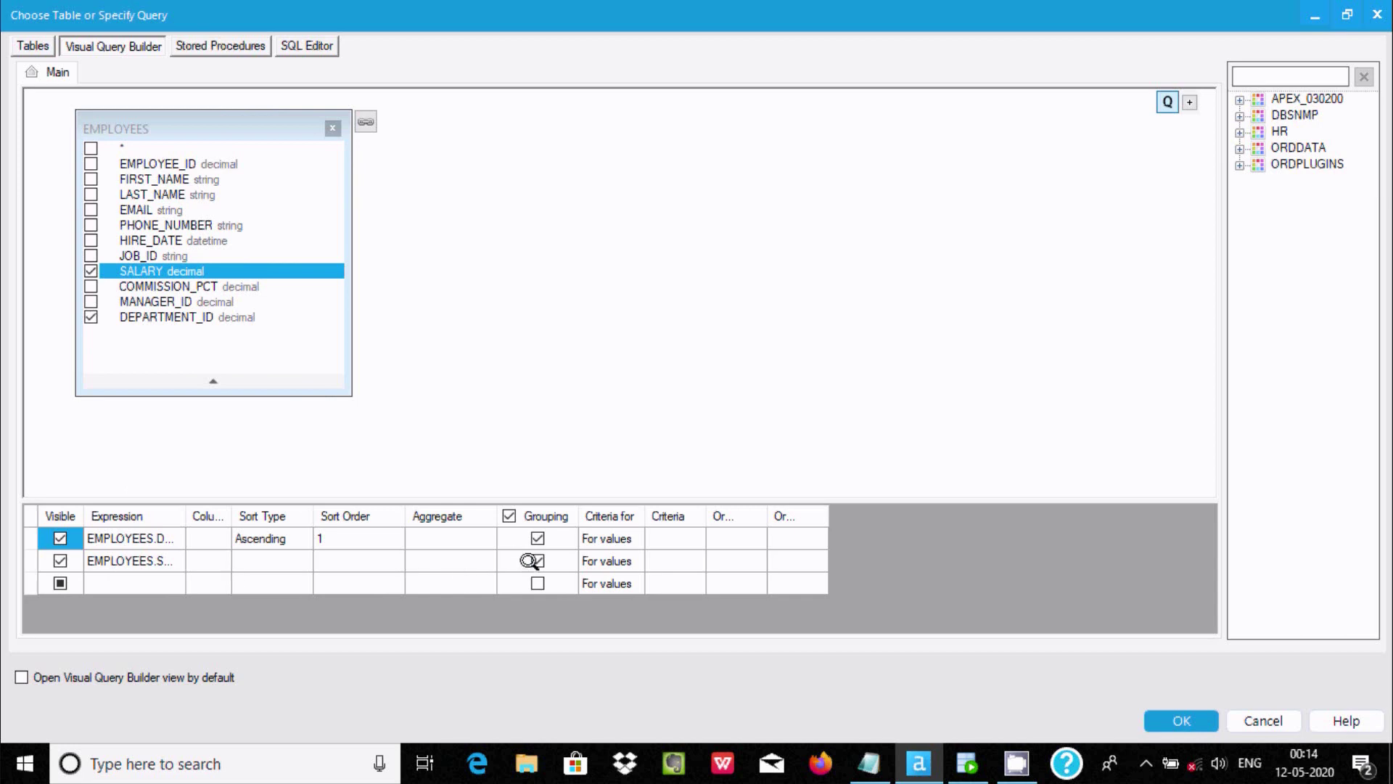
pyautogui.click(473, 552)
pyautogui.click(471, 553)
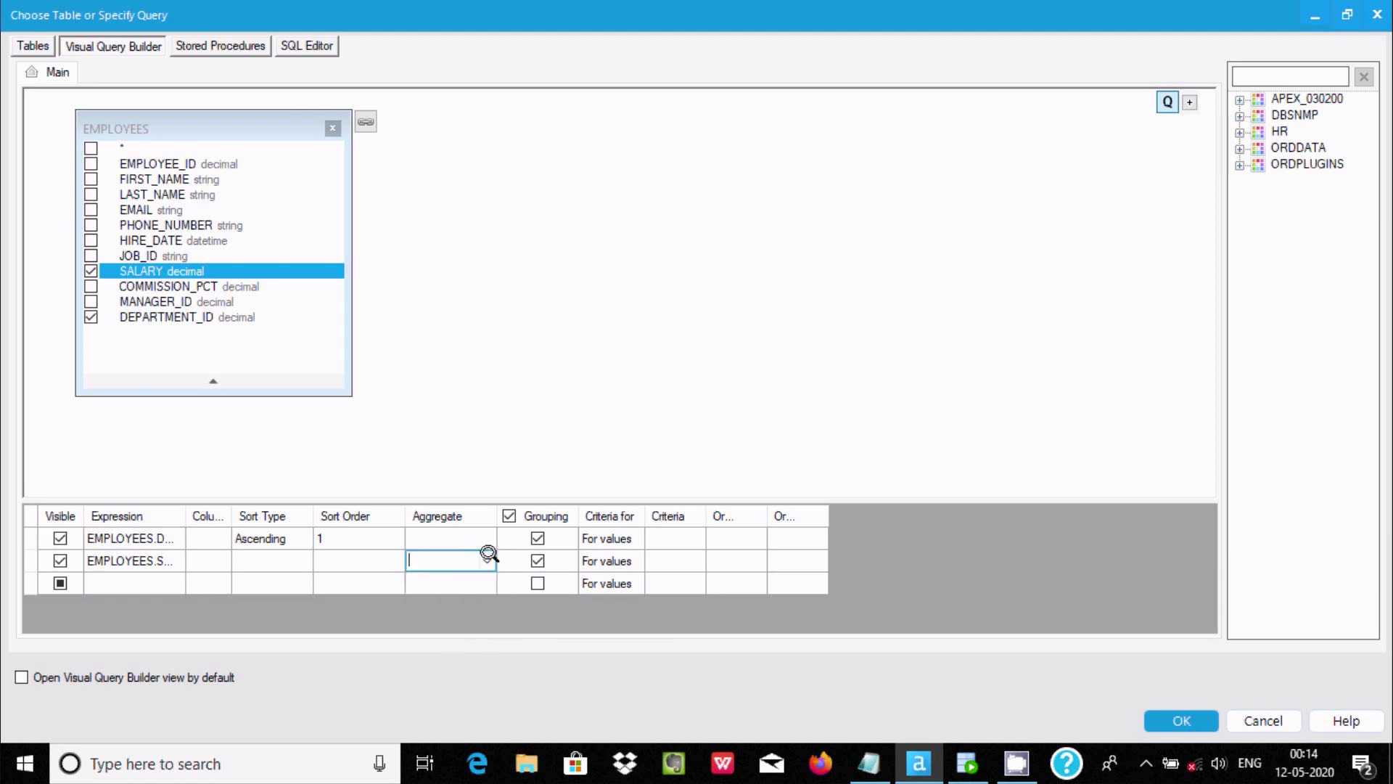
pyautogui.click(484, 553)
pyautogui.moveTo(482, 591); pyautogui.dragTo(481, 648)
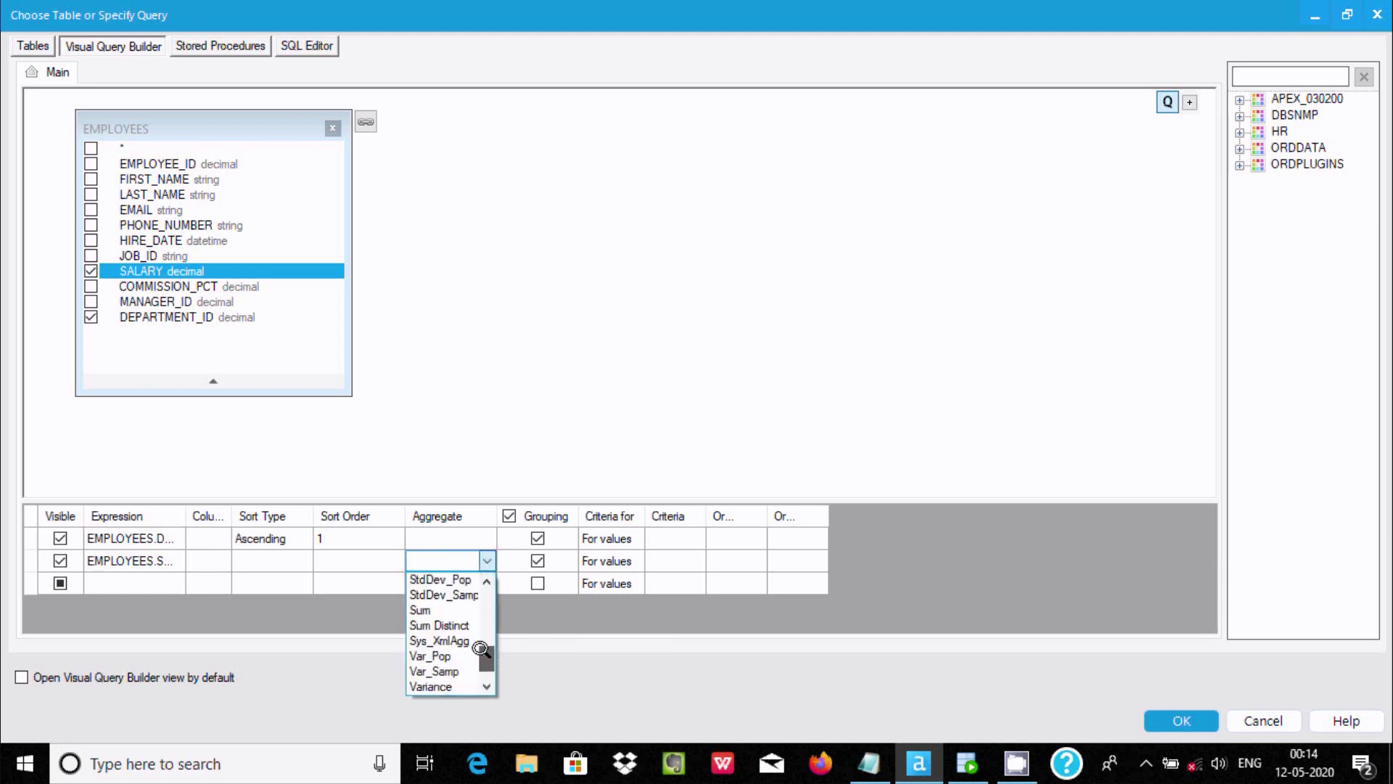
pyautogui.click(424, 610)
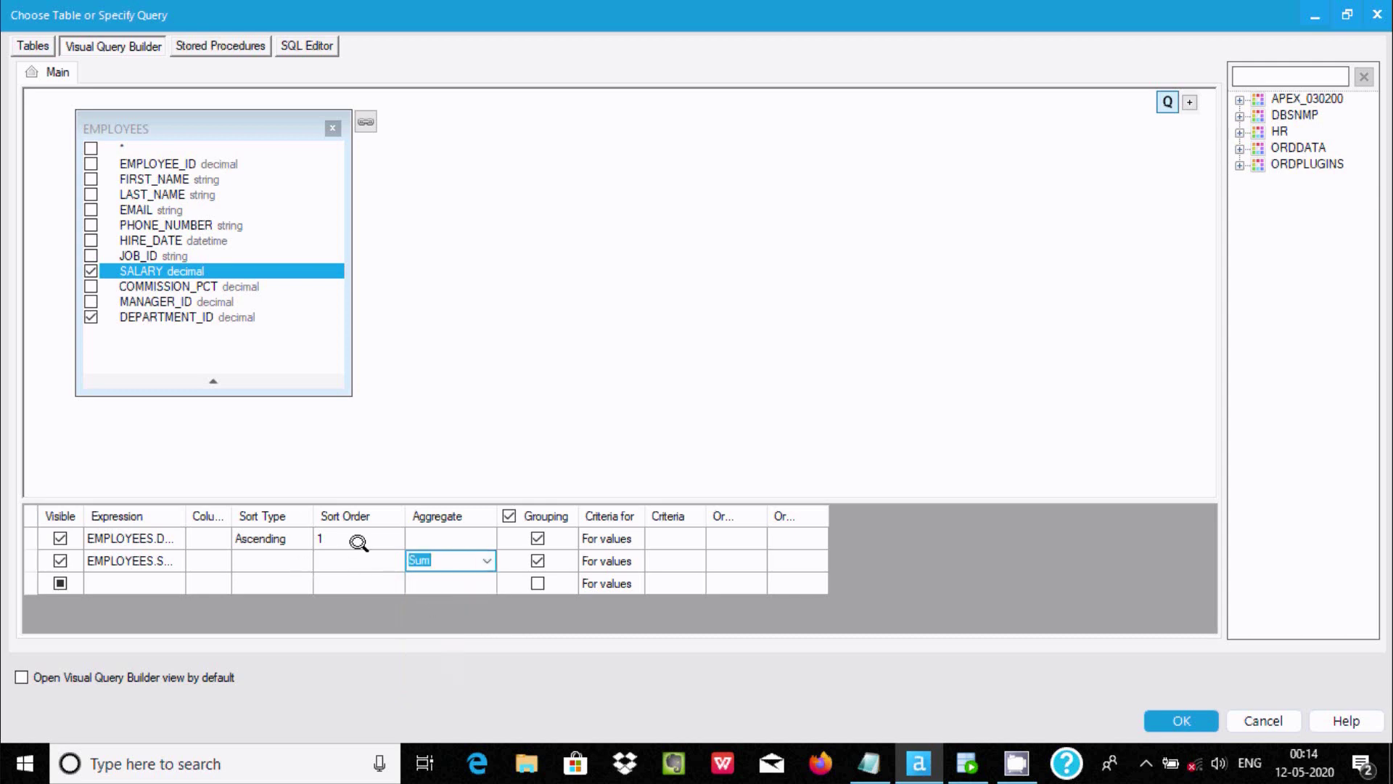
pyautogui.click(379, 424)
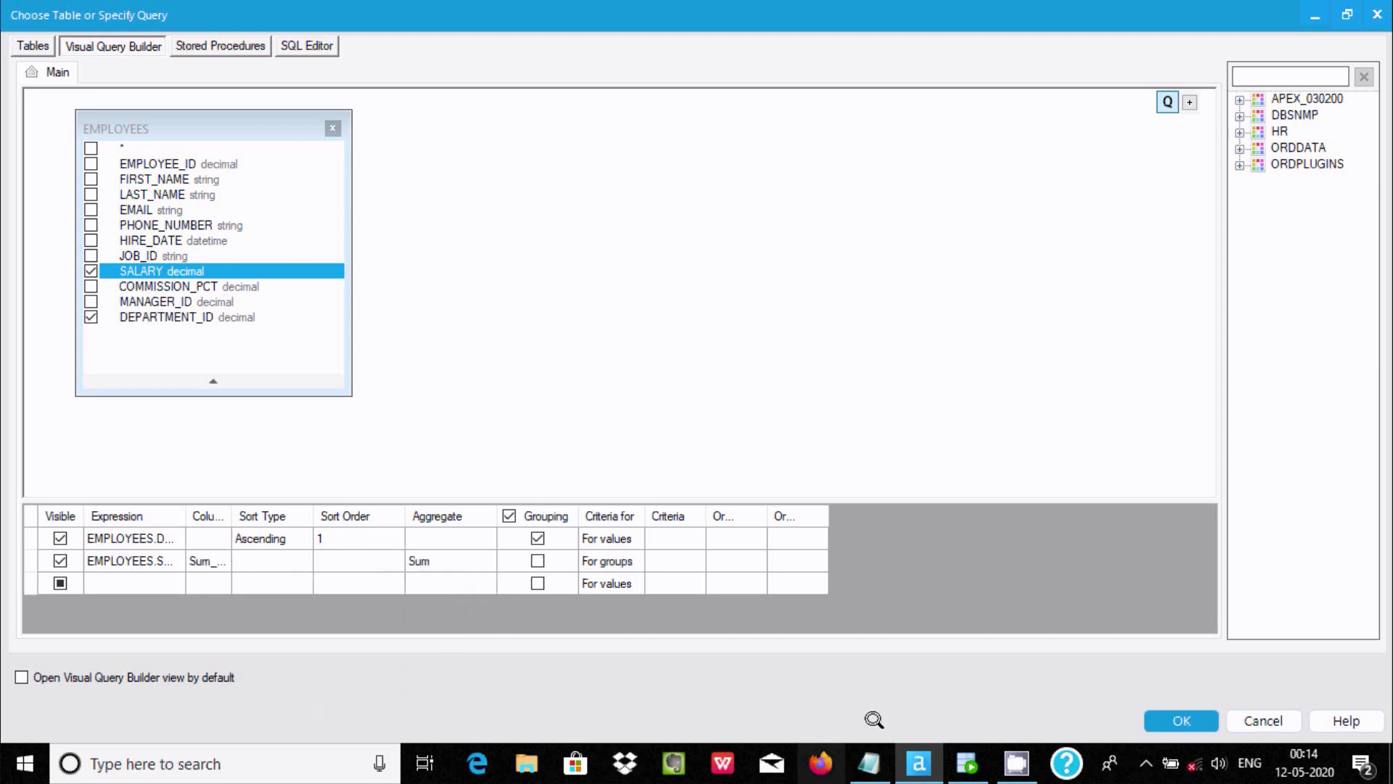
pyautogui.click(967, 764)
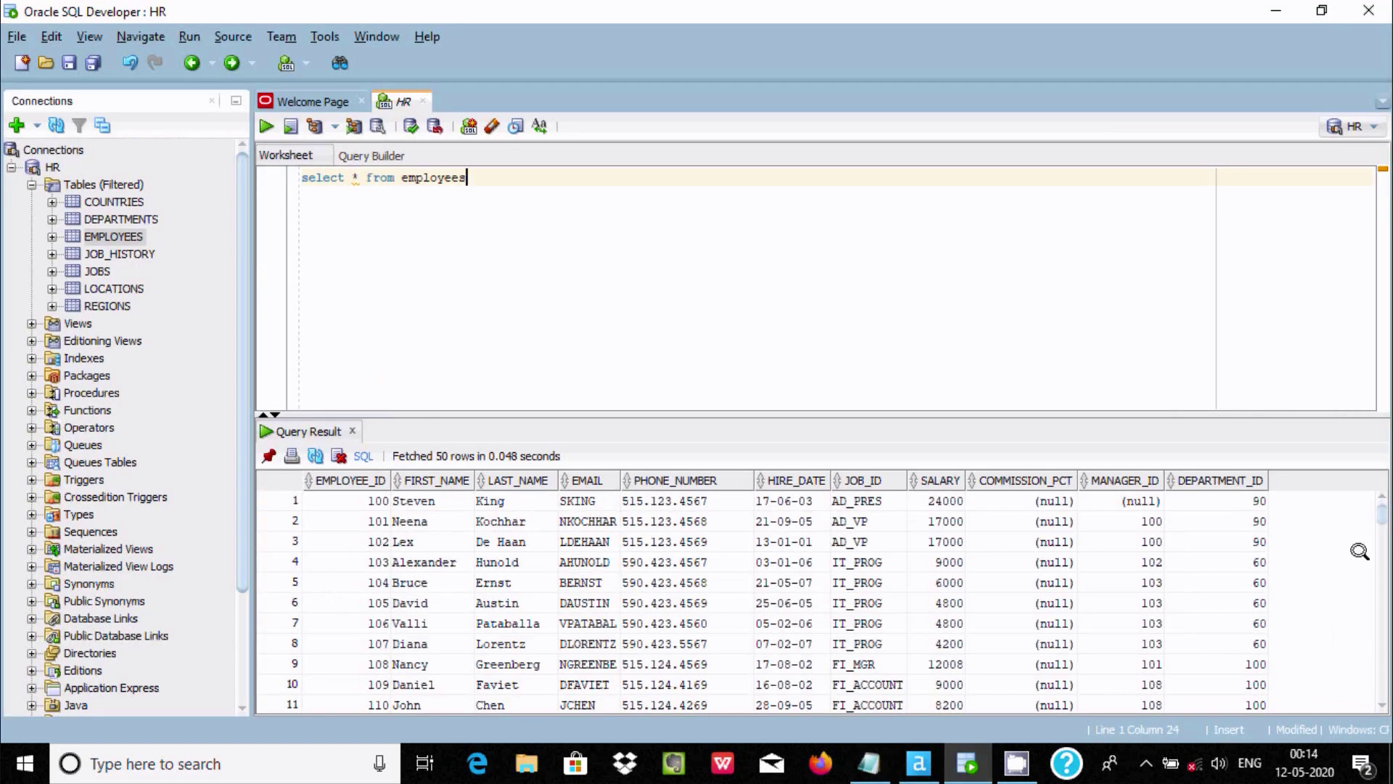
pyautogui.click(1260, 539)
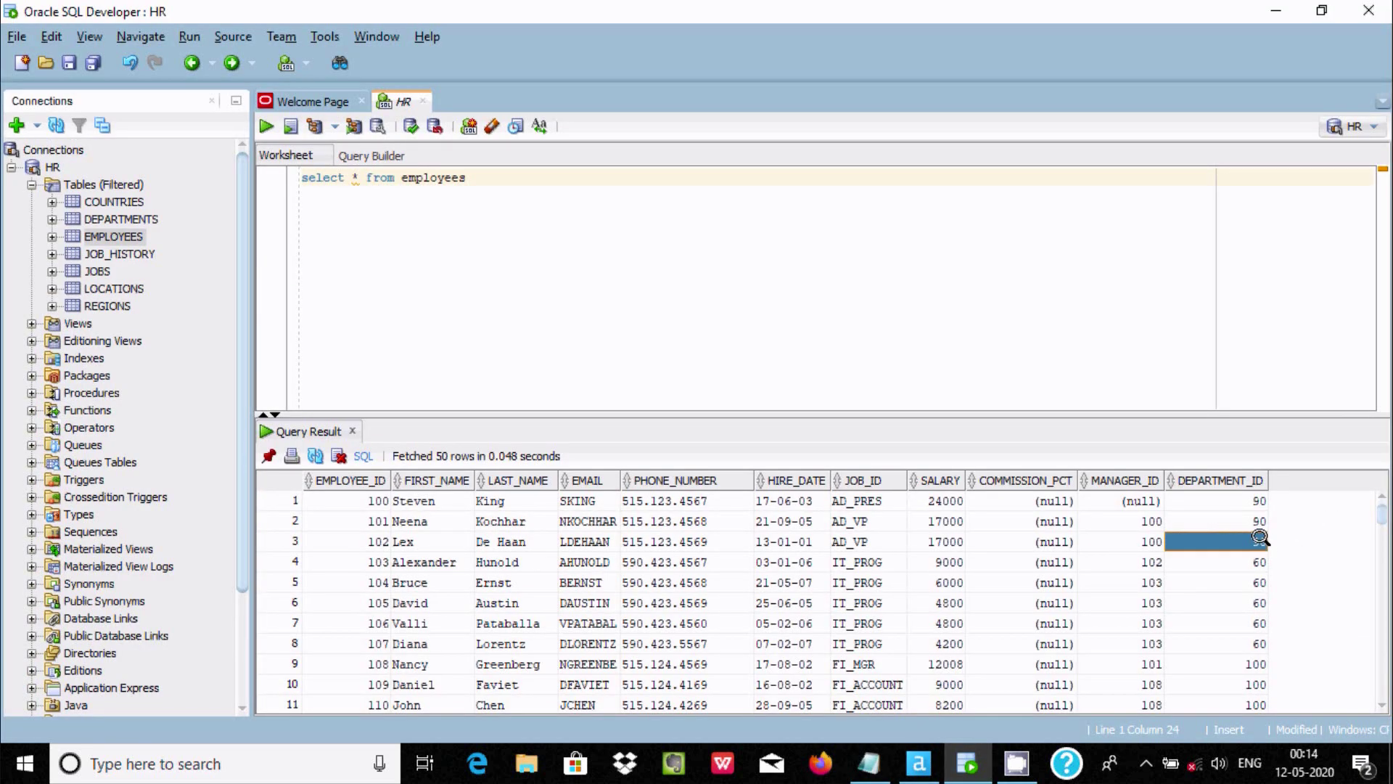
pyautogui.press('Left')
pyautogui.press('Left')
pyautogui.press('Left')
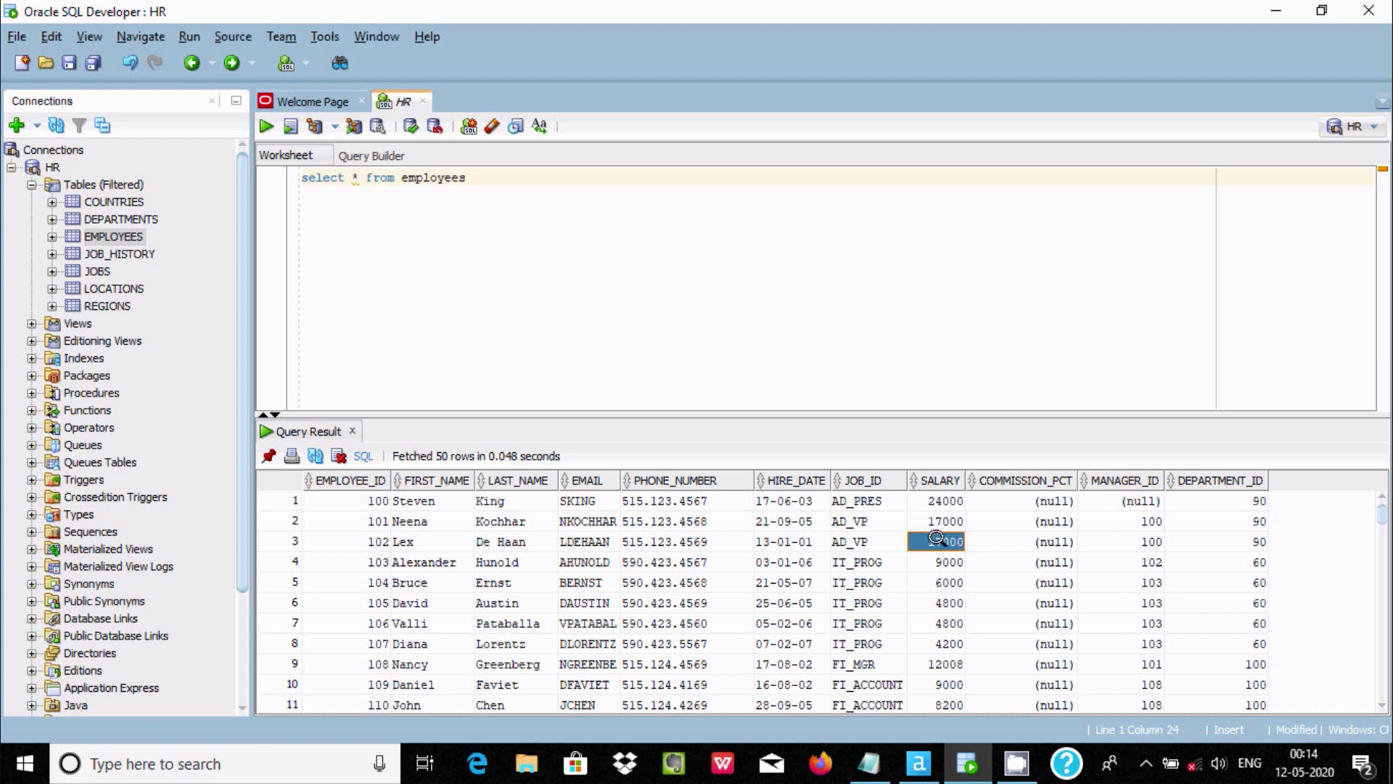
pyautogui.click(950, 566)
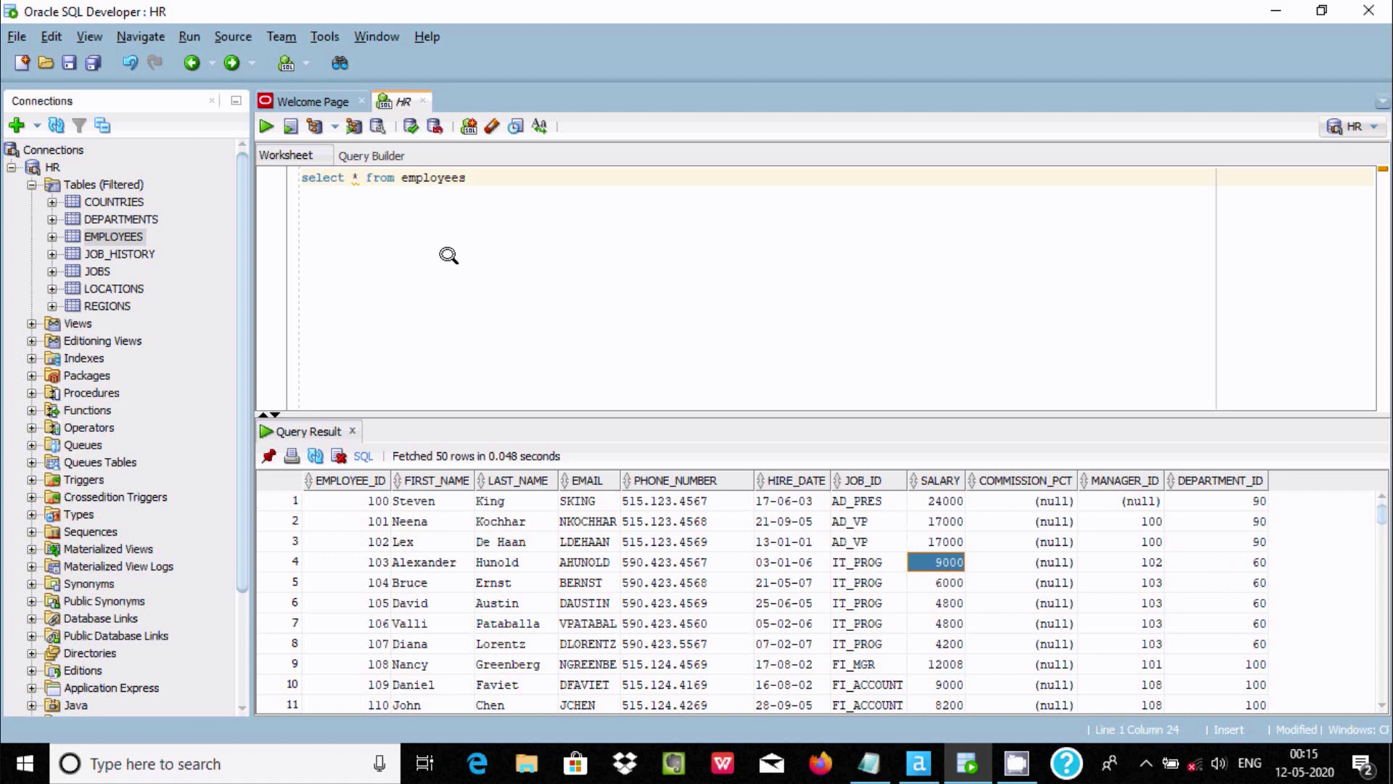
# - Add 'order by department_id' to the EMPLOYEES query, fix the misspelled column, and run it
pyautogui.press('Return')
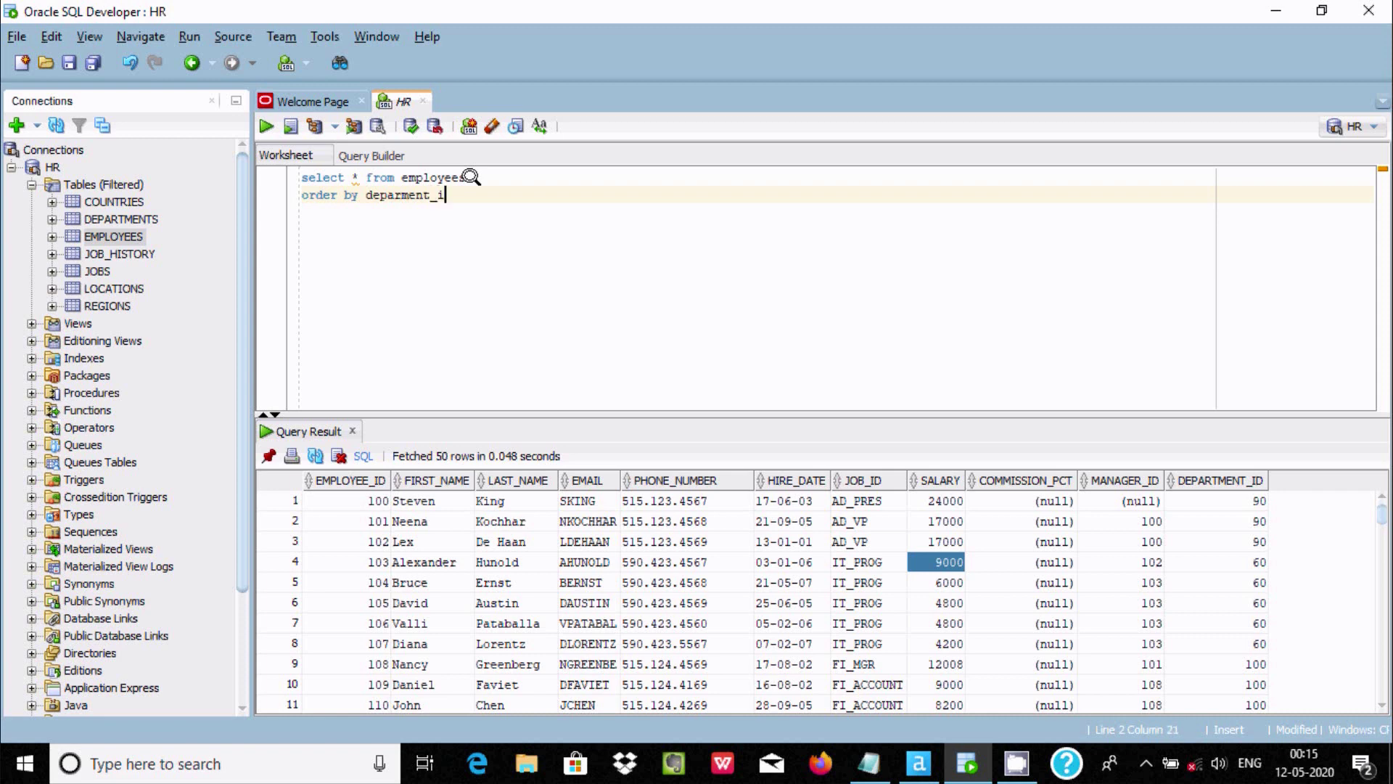
pyautogui.hotkey('ctrl', 'Return')
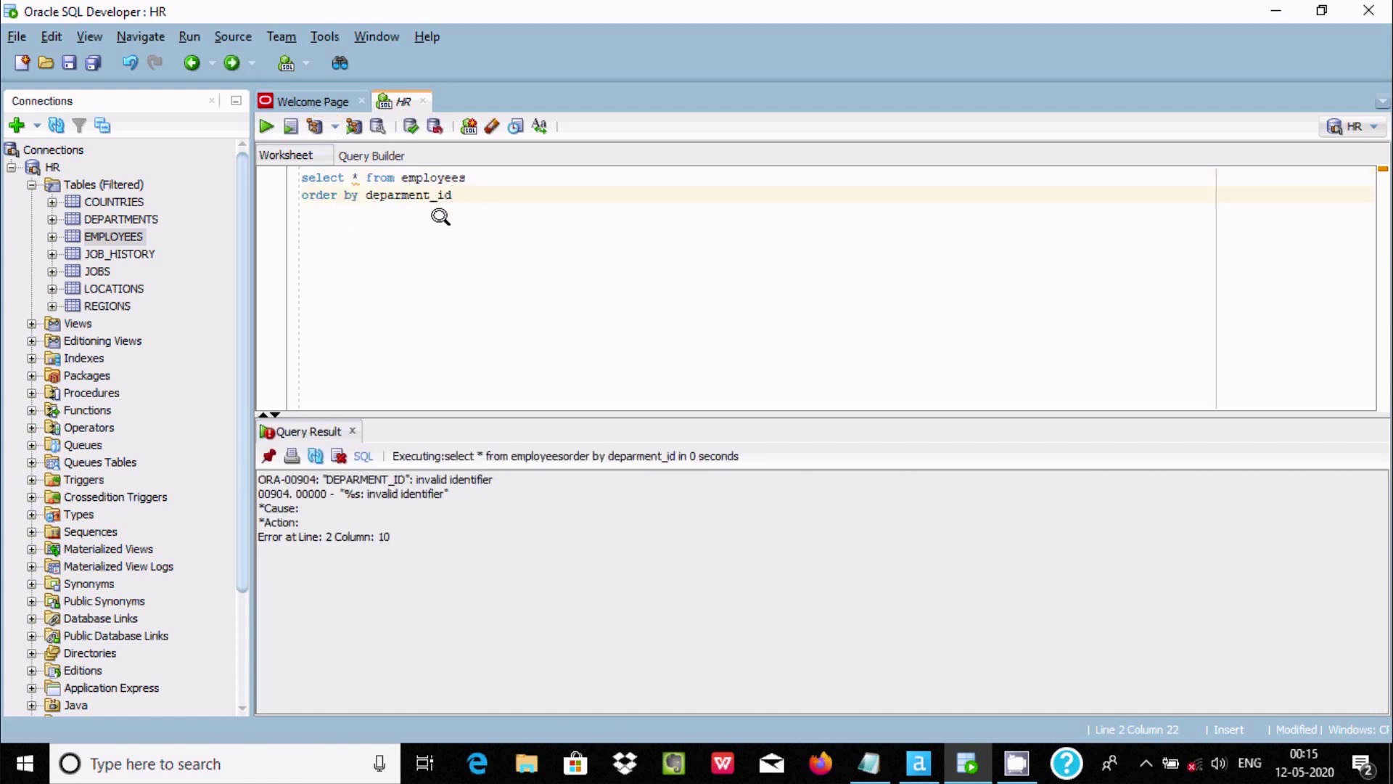
pyautogui.click(396, 196)
pyautogui.write('t')
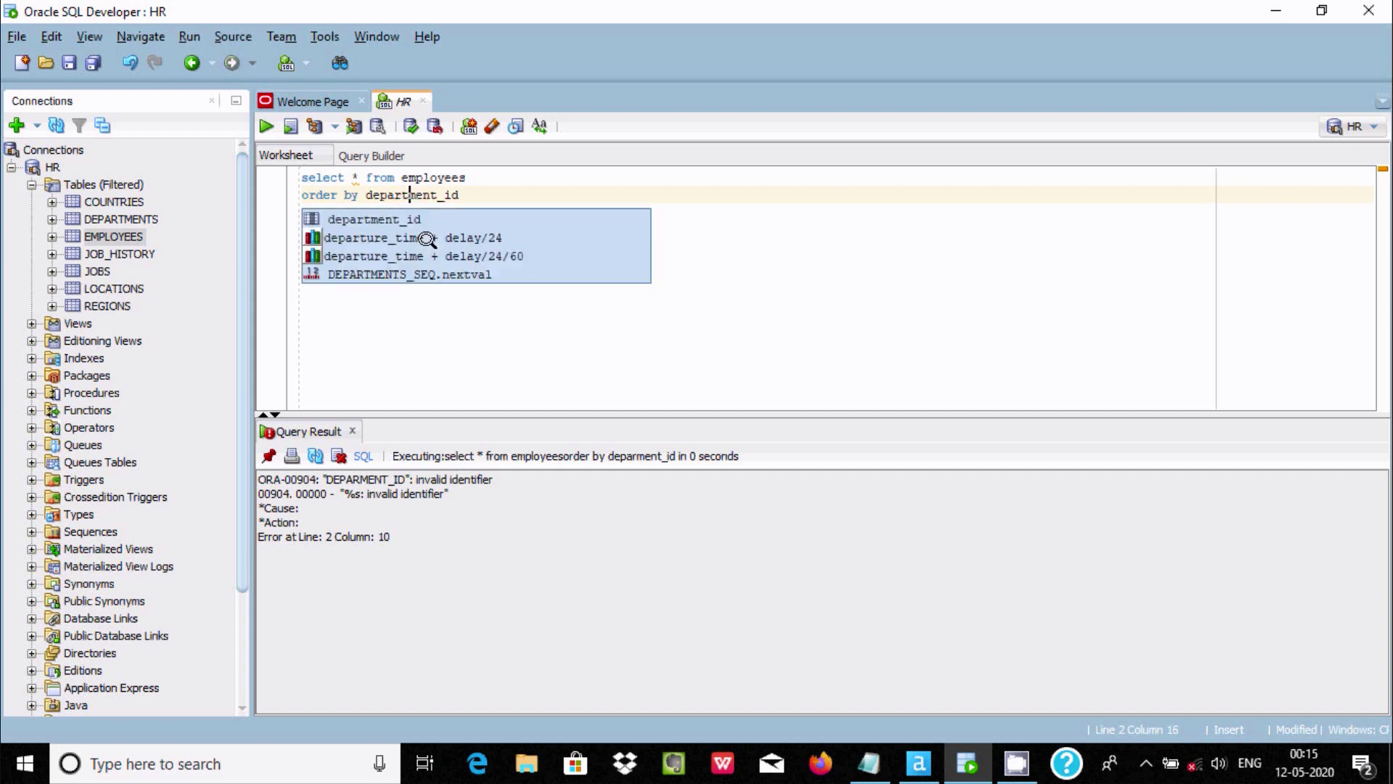
pyautogui.doubleClick(415, 219)
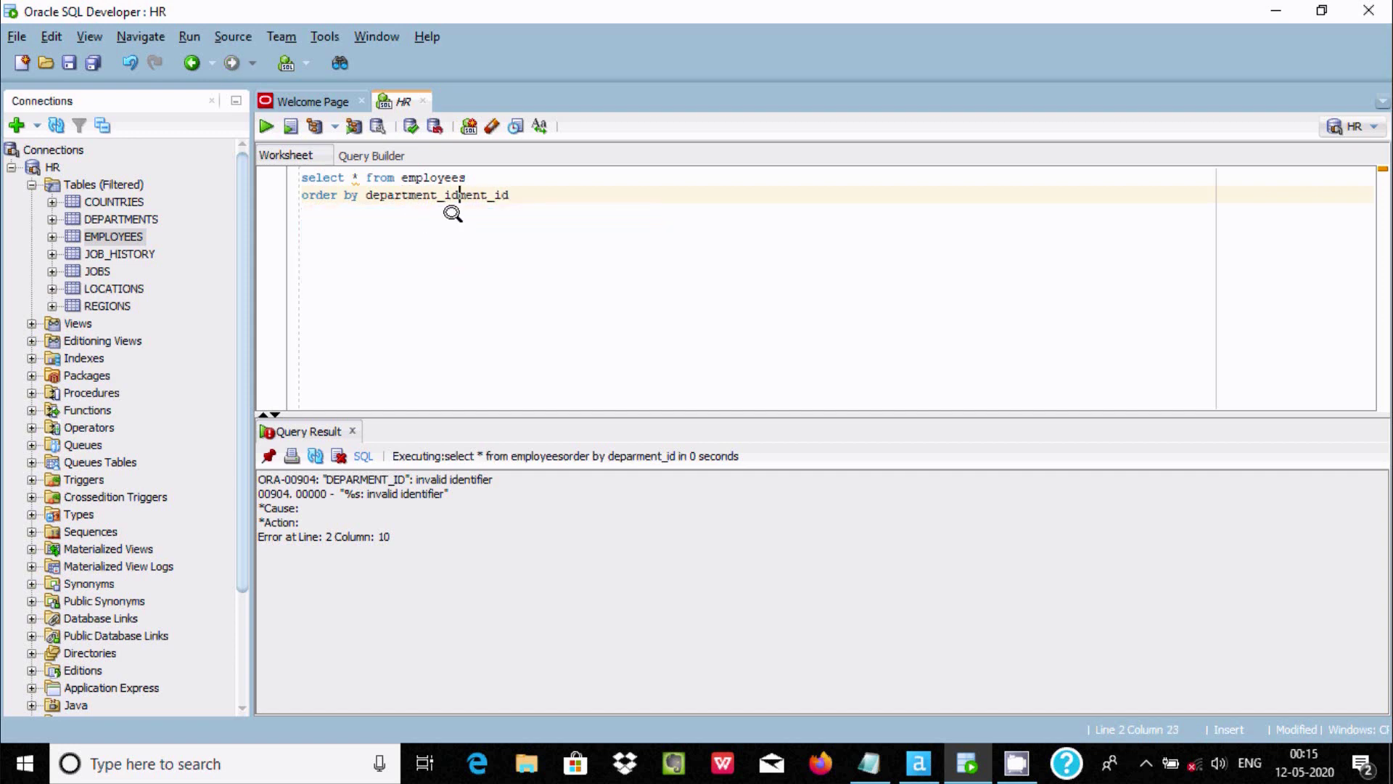
pyautogui.press('Delete')
pyautogui.hotkey('ctrl', 'Return')
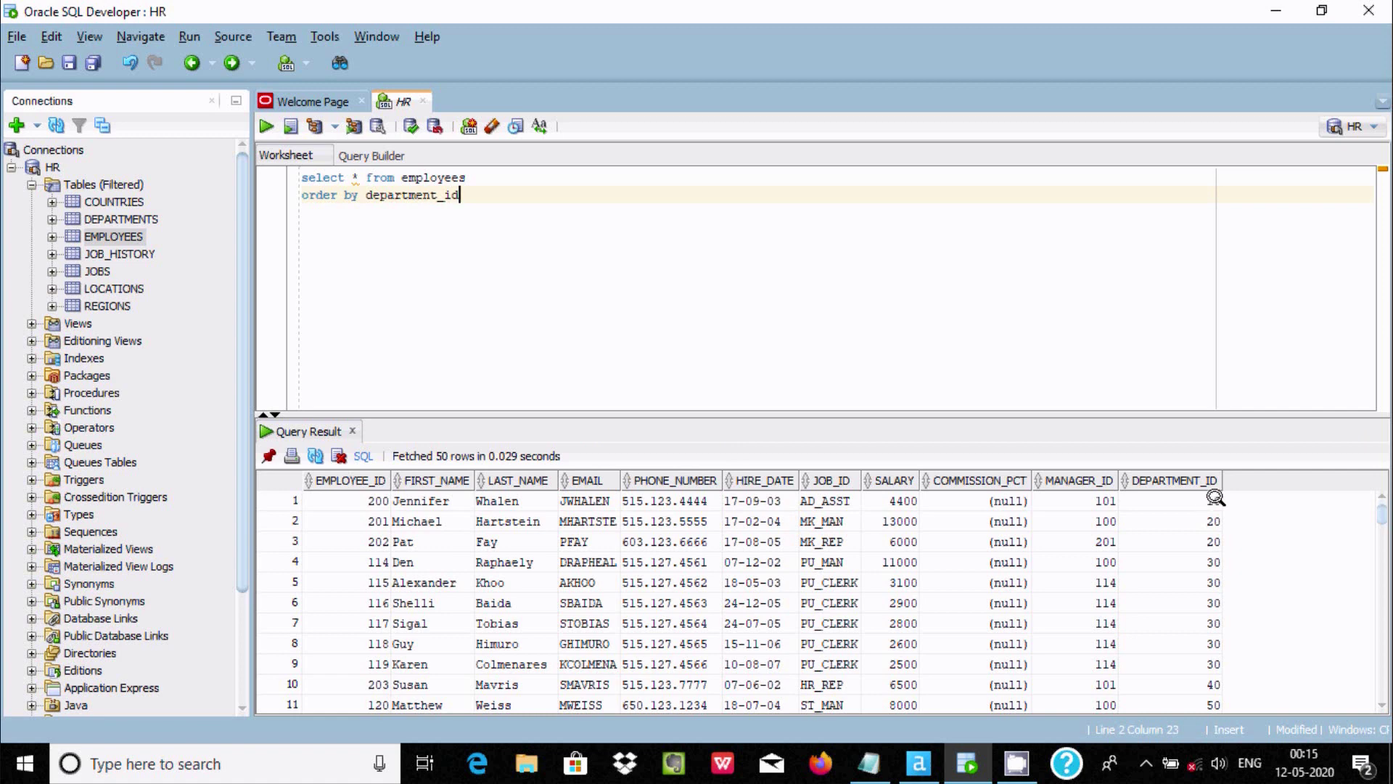
# - Check department 10 at 4400 and department 20 at 13000 and 6000, then return to Alteryx
pyautogui.click(1216, 497)
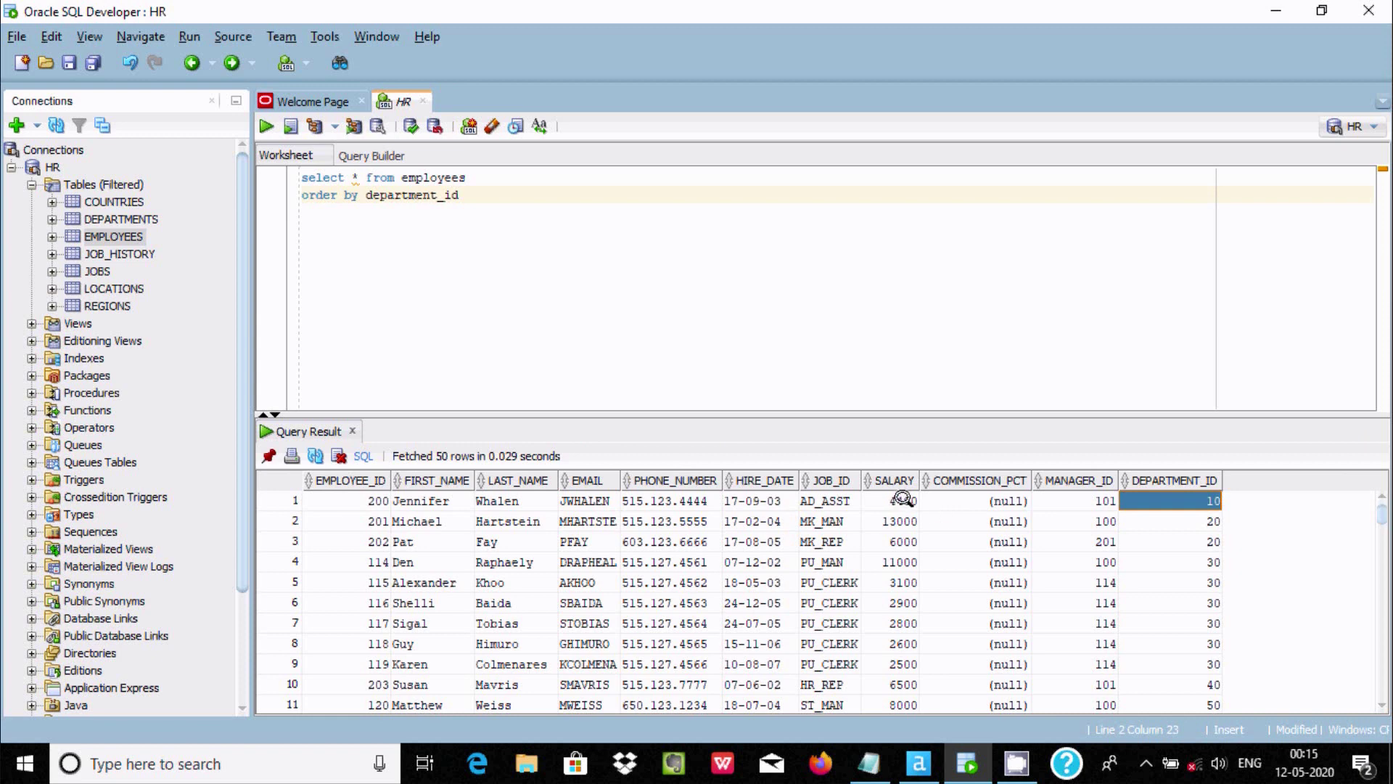
pyautogui.click(1197, 518)
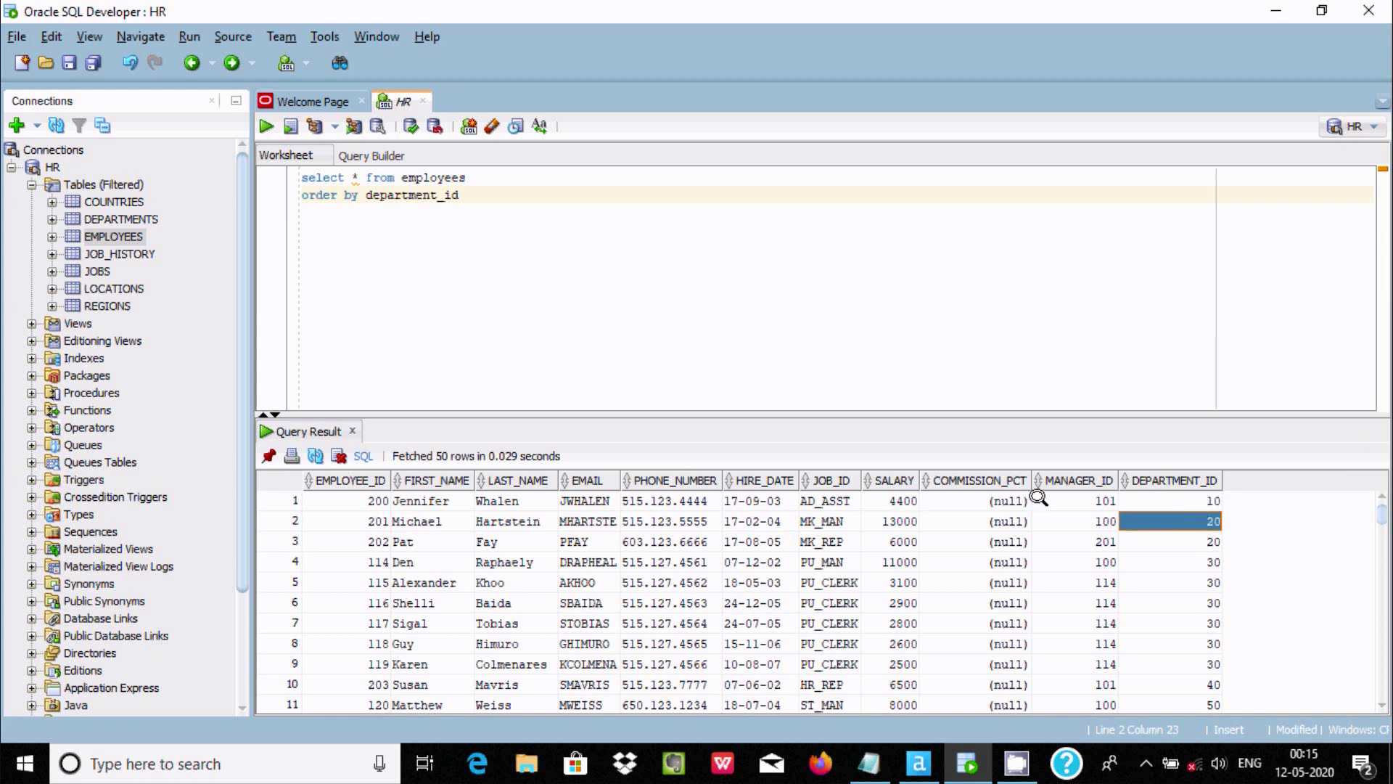
pyautogui.click(903, 538)
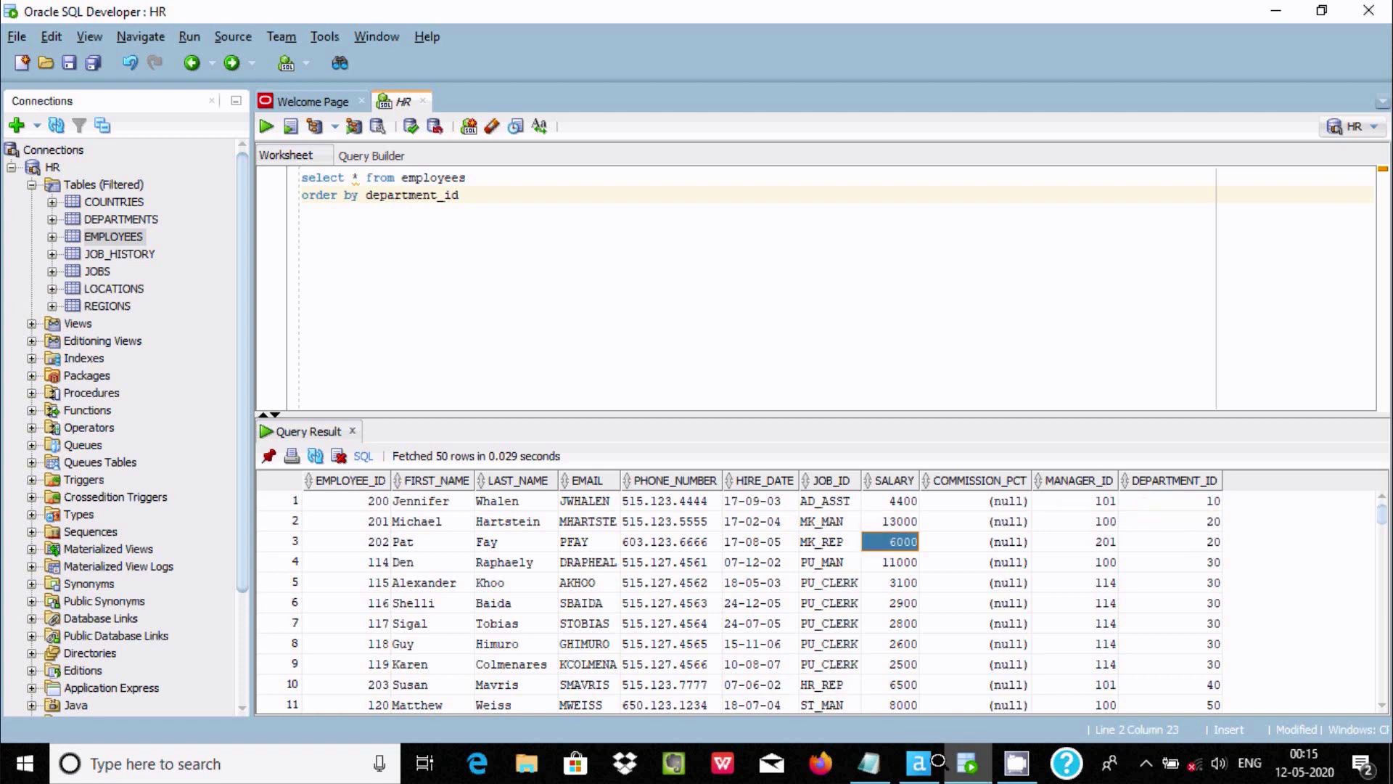
pyautogui.click(965, 762)
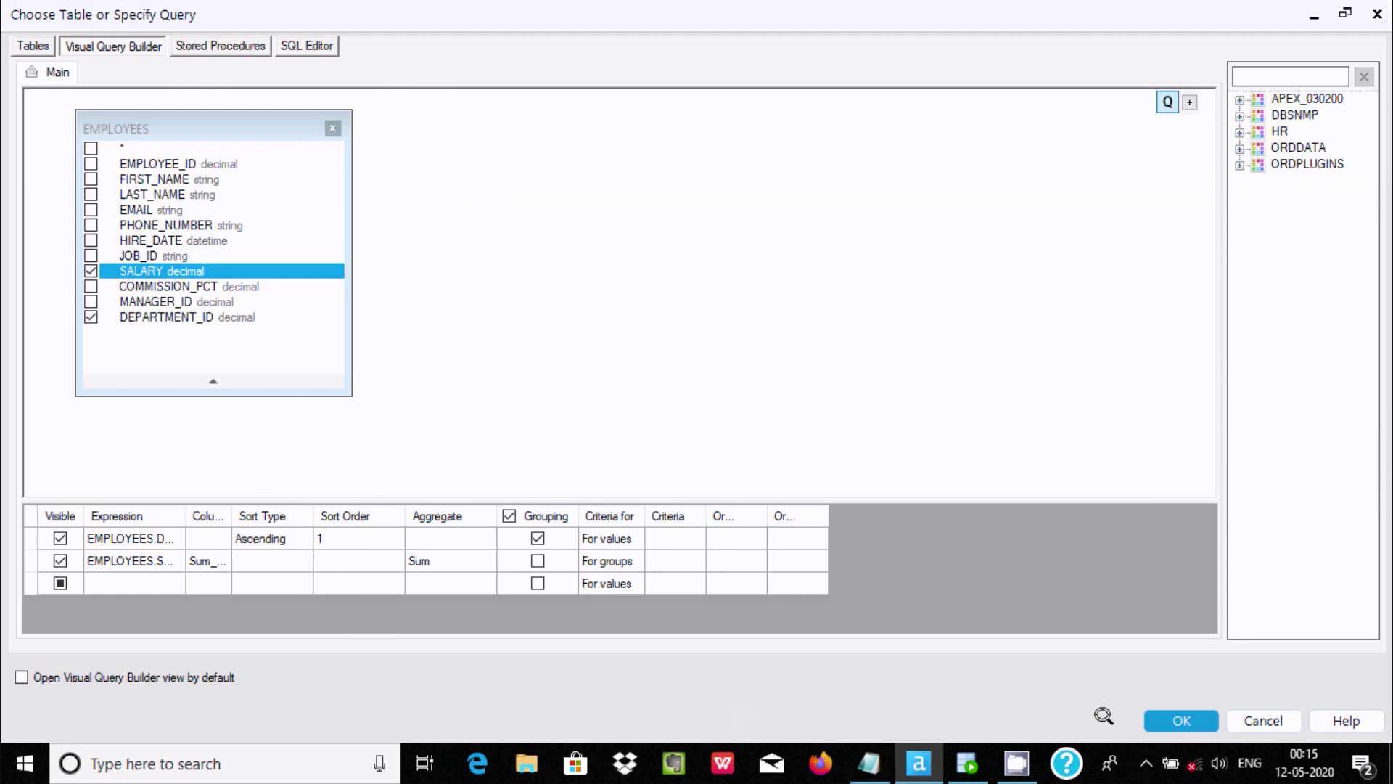
# - Accept the grouped Sum query, rerun, and compare totals like 10 at 4400 and 20 at 19000
pyautogui.click(1176, 721)
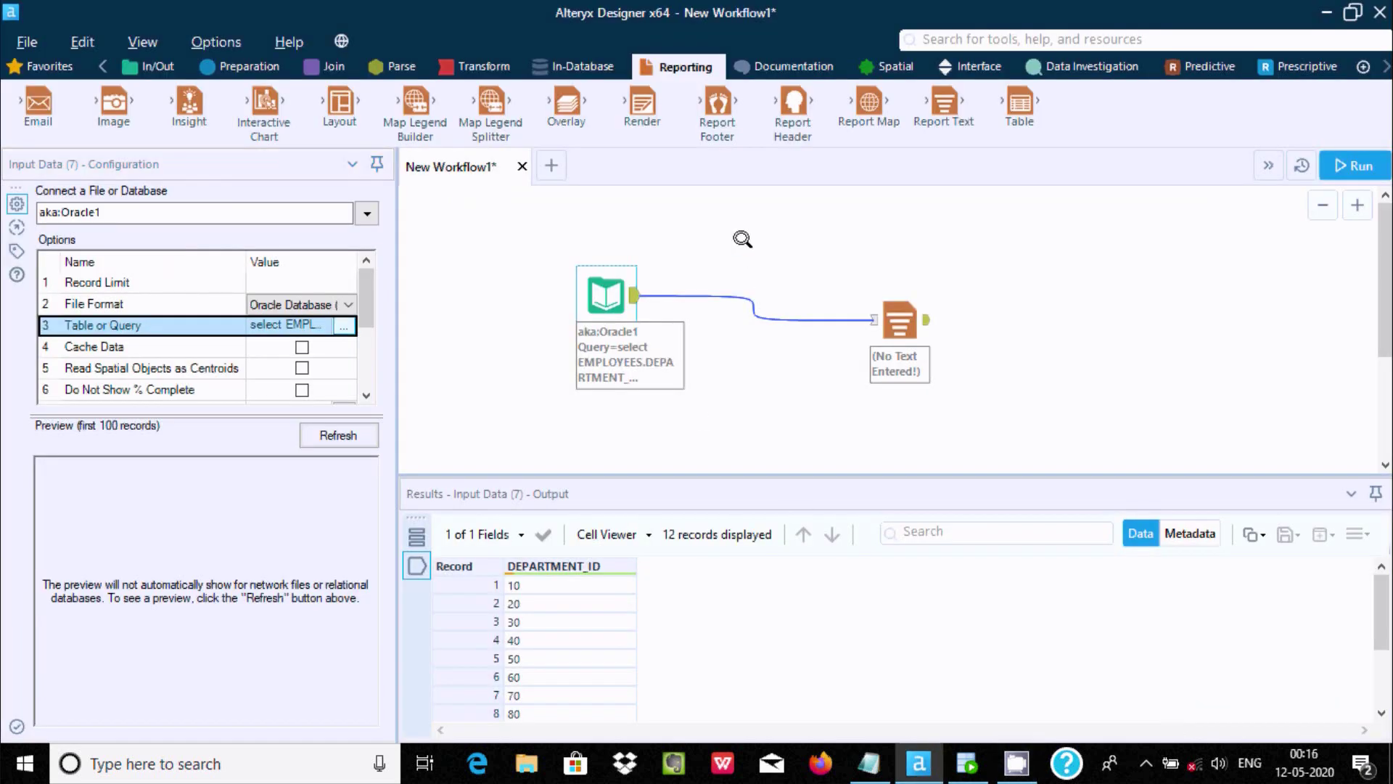
pyautogui.click(796, 392)
pyautogui.hotkey('ctrl', 'r')
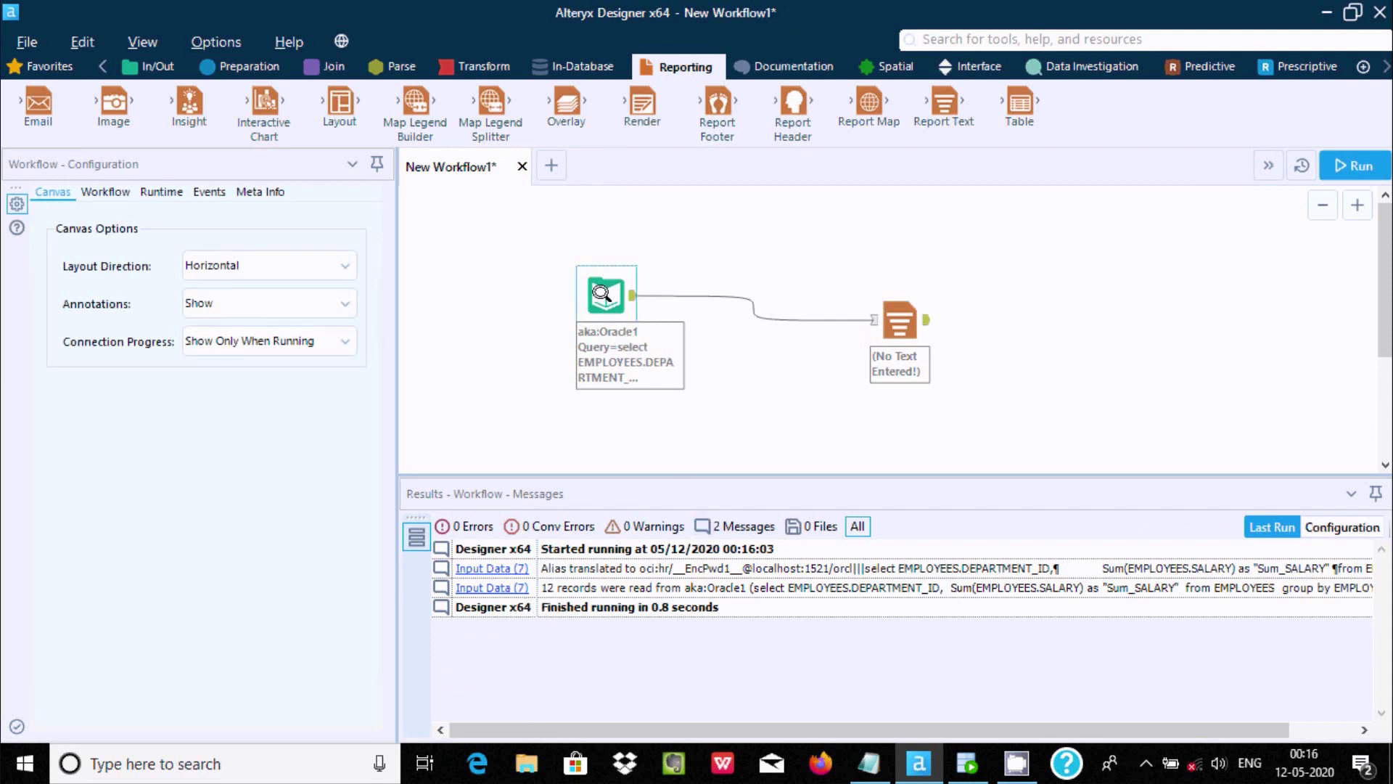
pyautogui.click(601, 293)
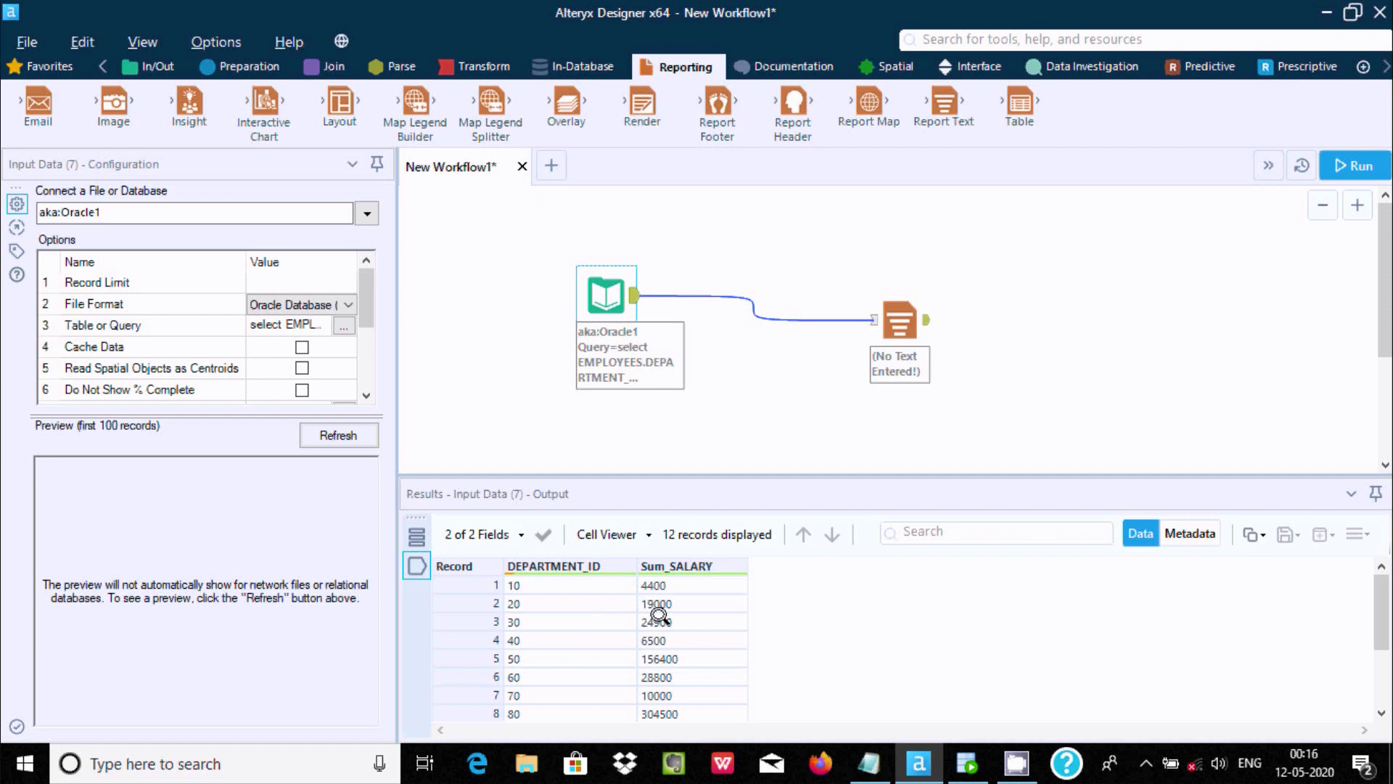
pyautogui.click(967, 764)
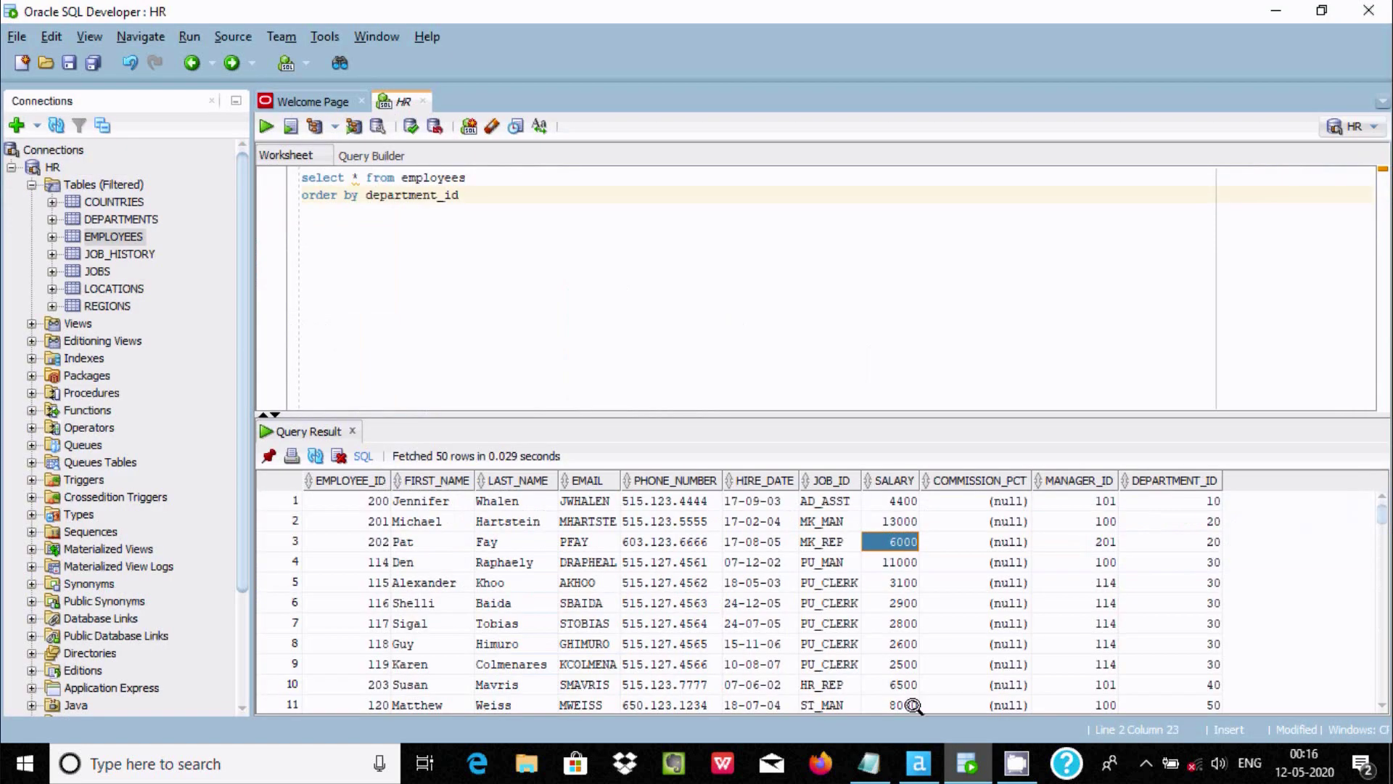
# - Check department 30's salaries in SQL Developer, then return to Alteryx's Table or Query setting
pyautogui.click(908, 561)
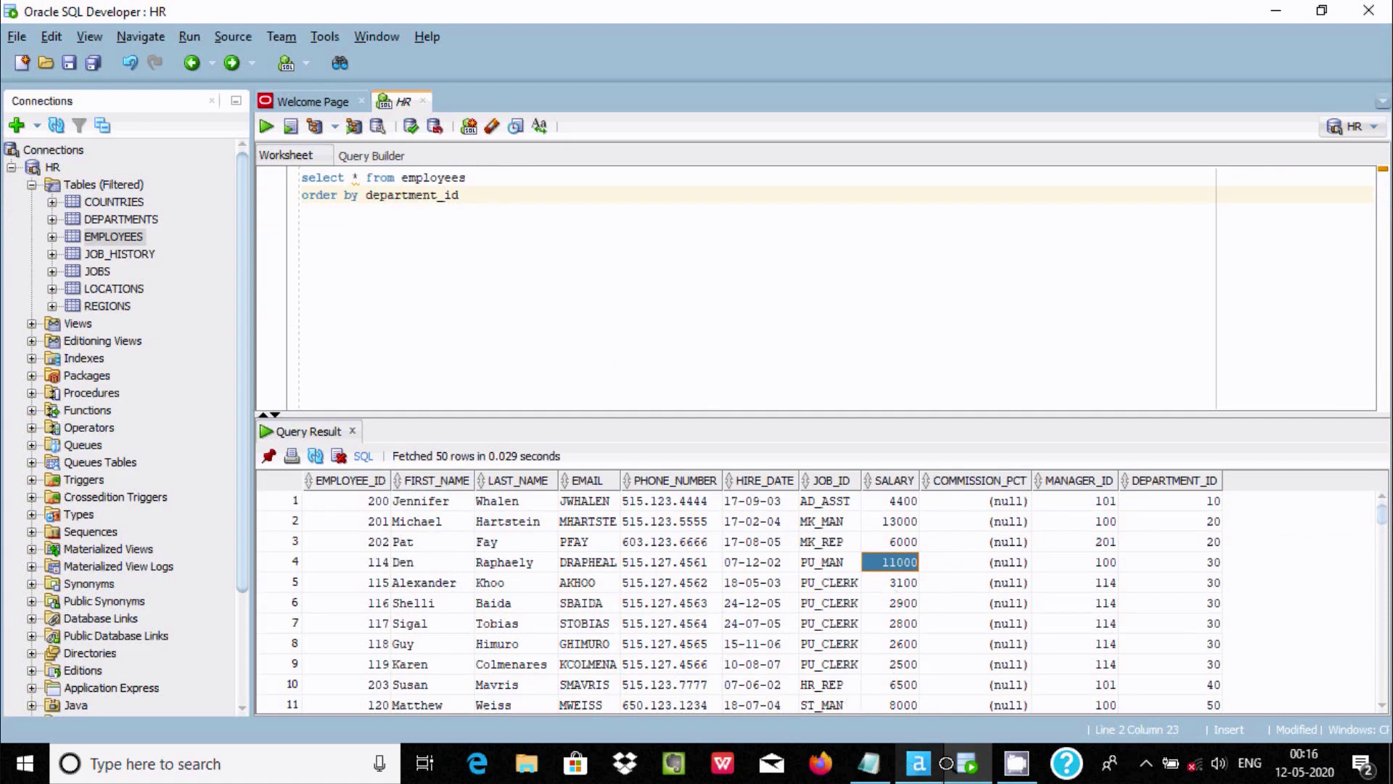
pyautogui.click(919, 762)
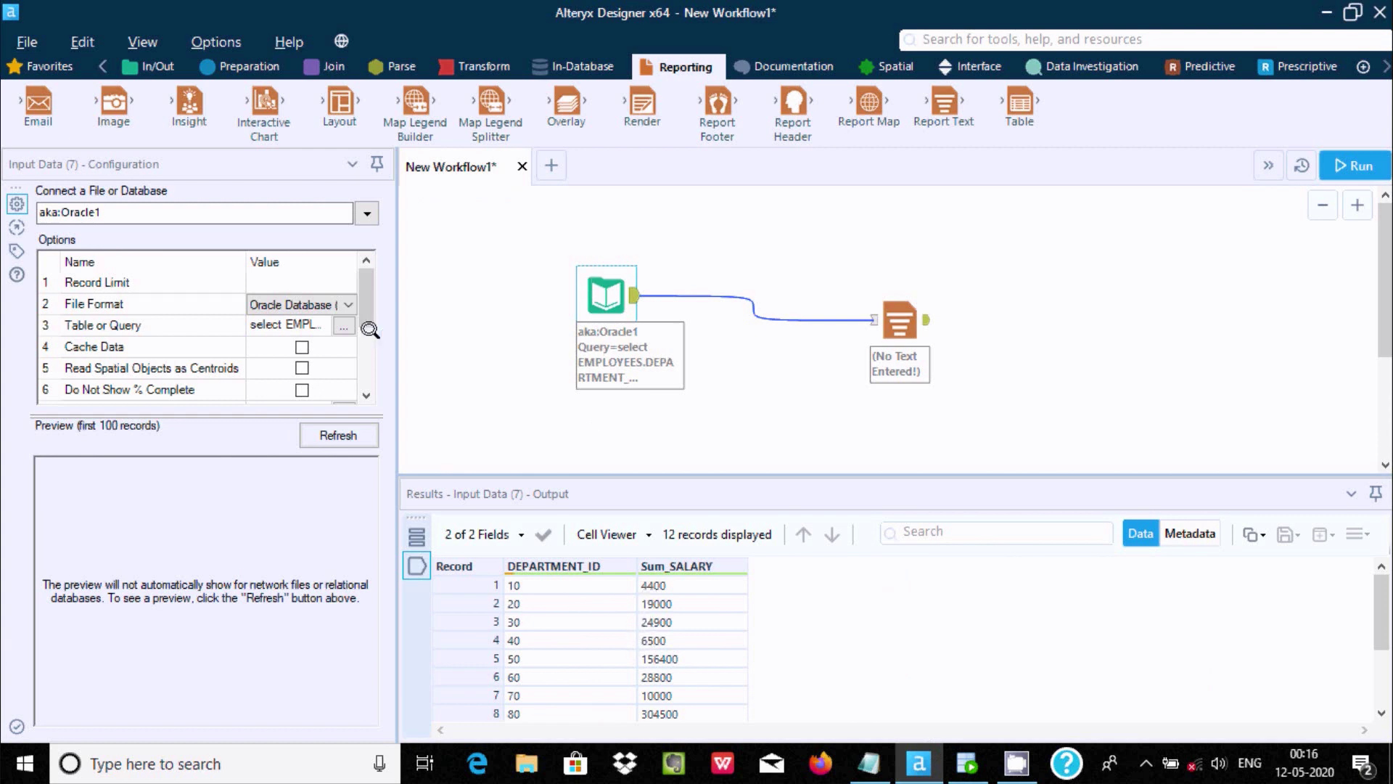
pyautogui.click(342, 320)
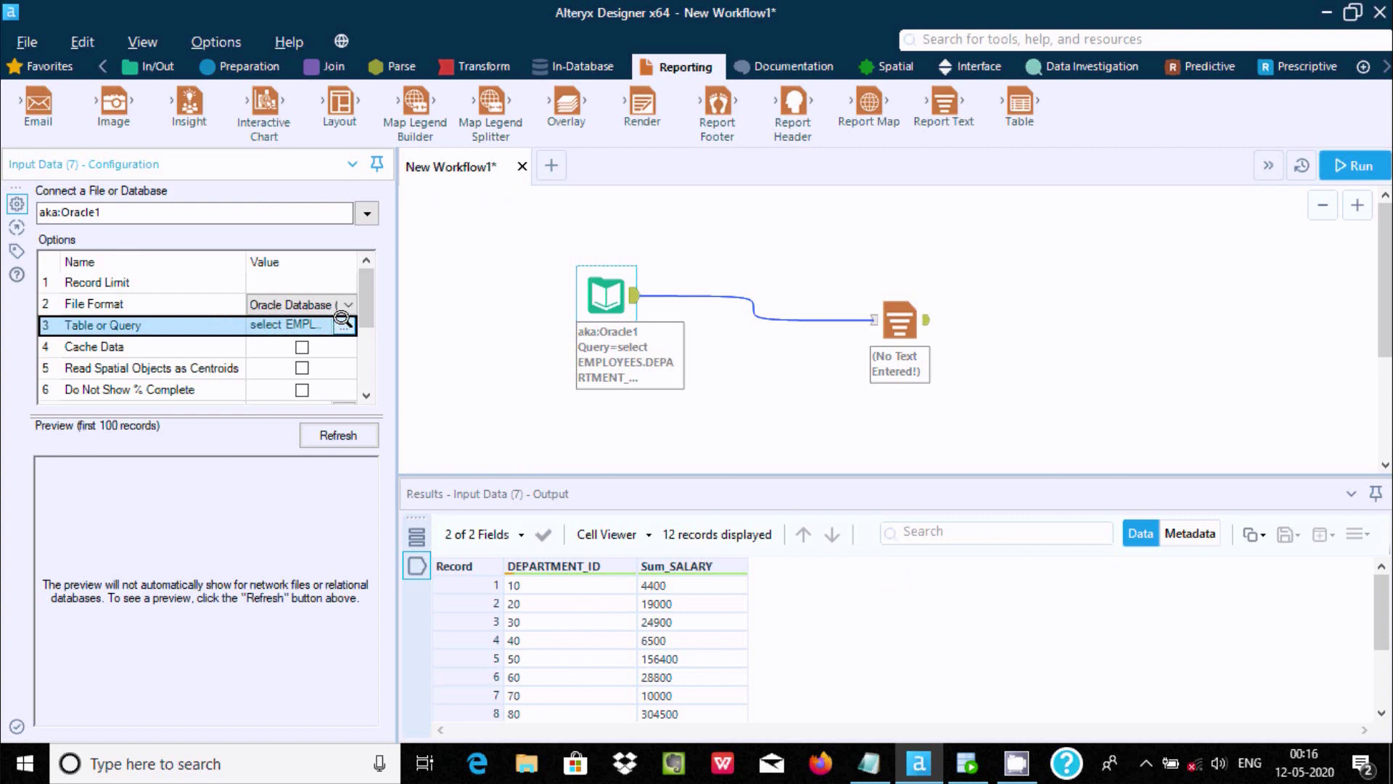
# - Review the generated SQL's SUM(SALARY), Sum_SALARY alias and GROUP BY lines in the SQL Editor
pyautogui.click(342, 320)
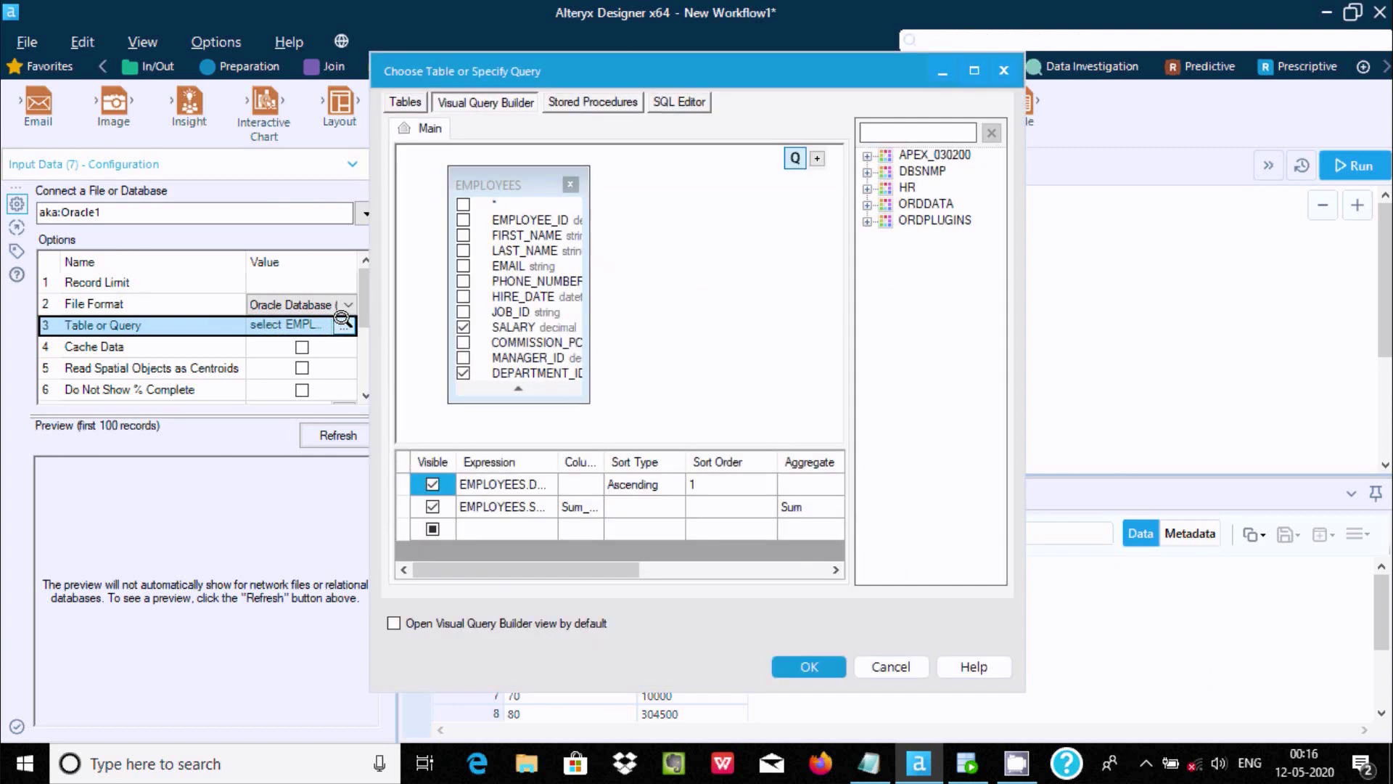
pyautogui.click(965, 66)
pyautogui.click(304, 45)
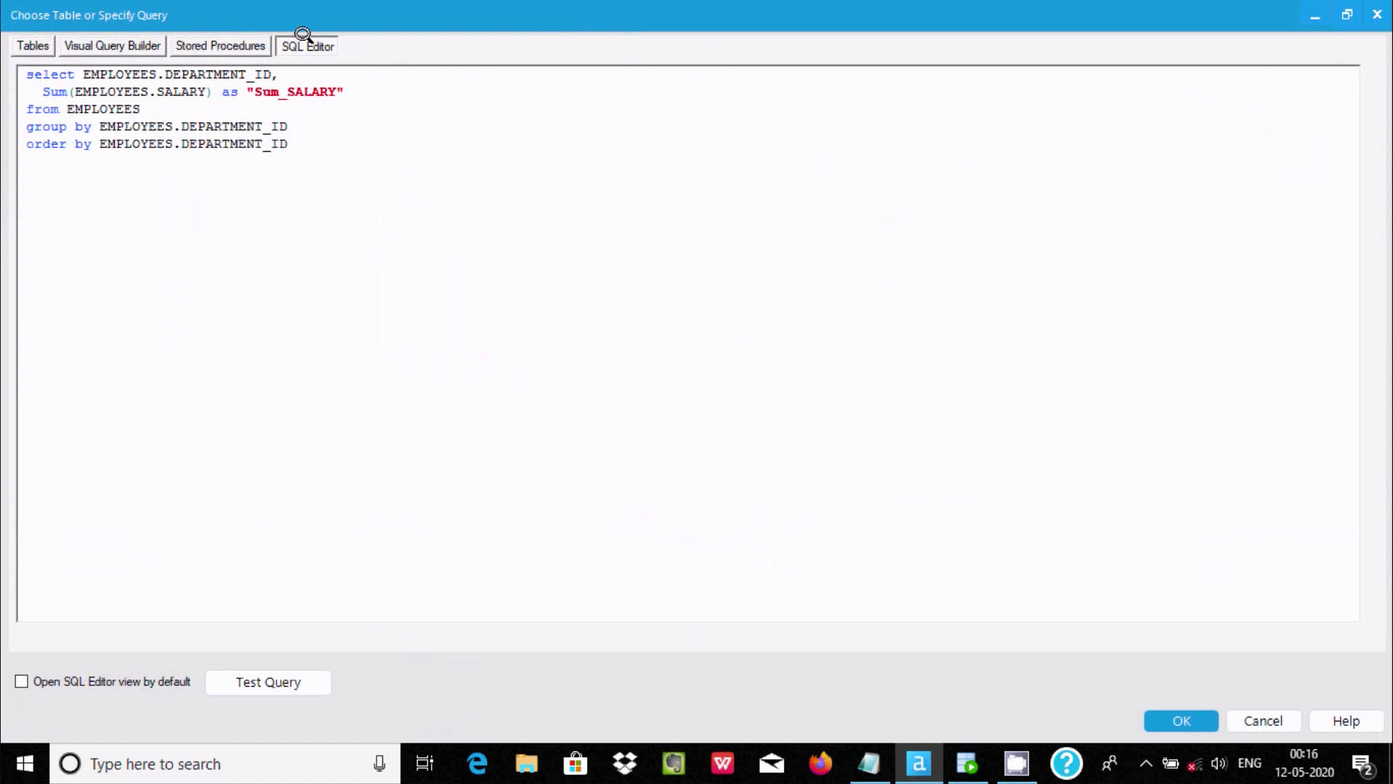
pyautogui.moveTo(339, 146); pyautogui.dragTo(6, 64)
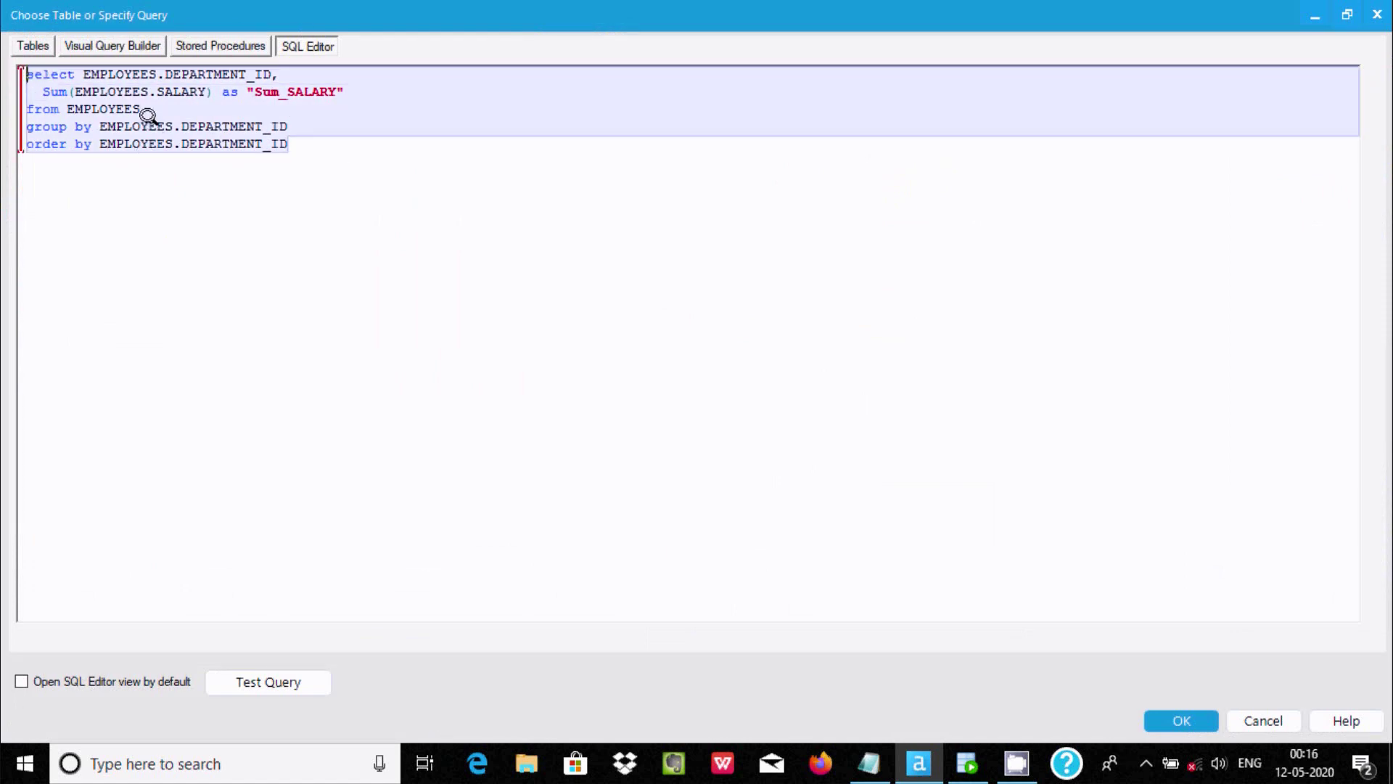
pyautogui.click(161, 88)
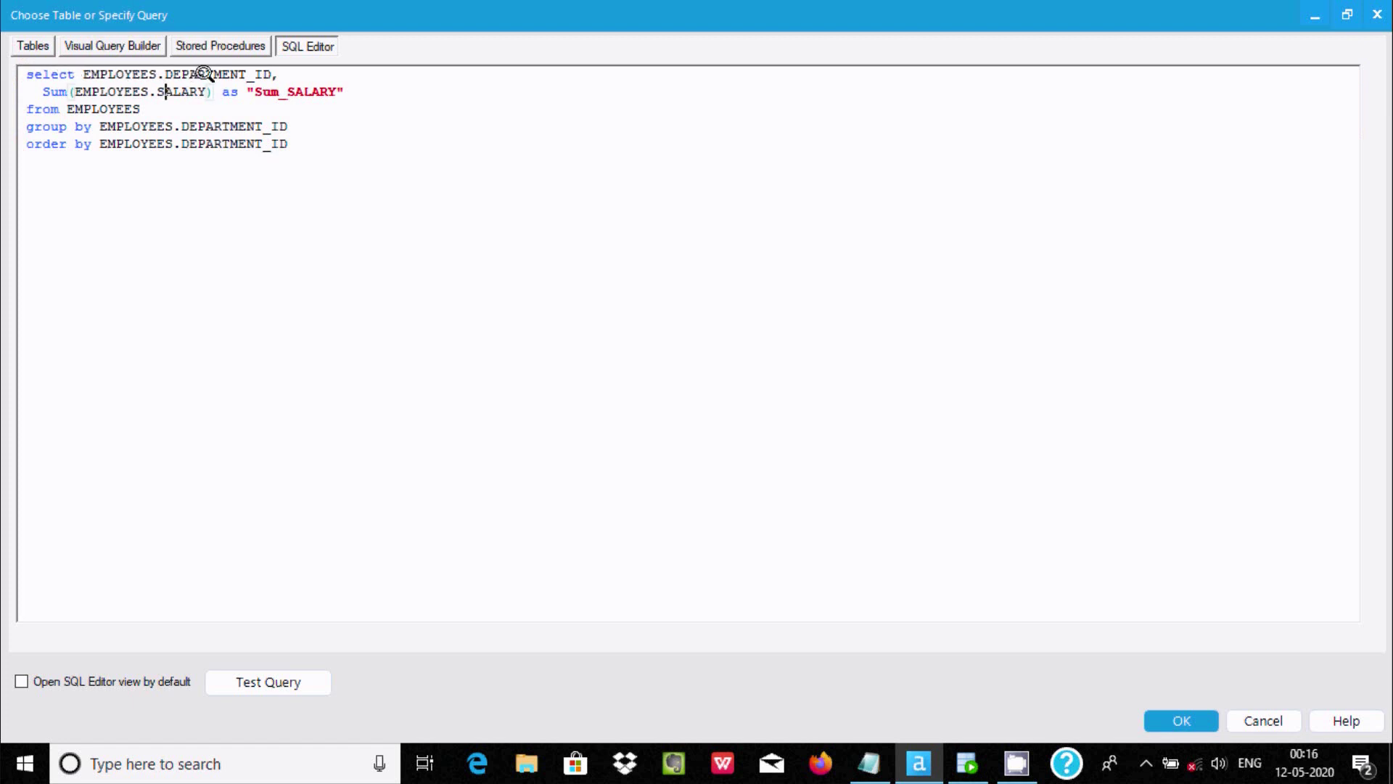
pyautogui.click(100, 88)
pyautogui.moveTo(219, 81); pyautogui.dragTo(353, 87)
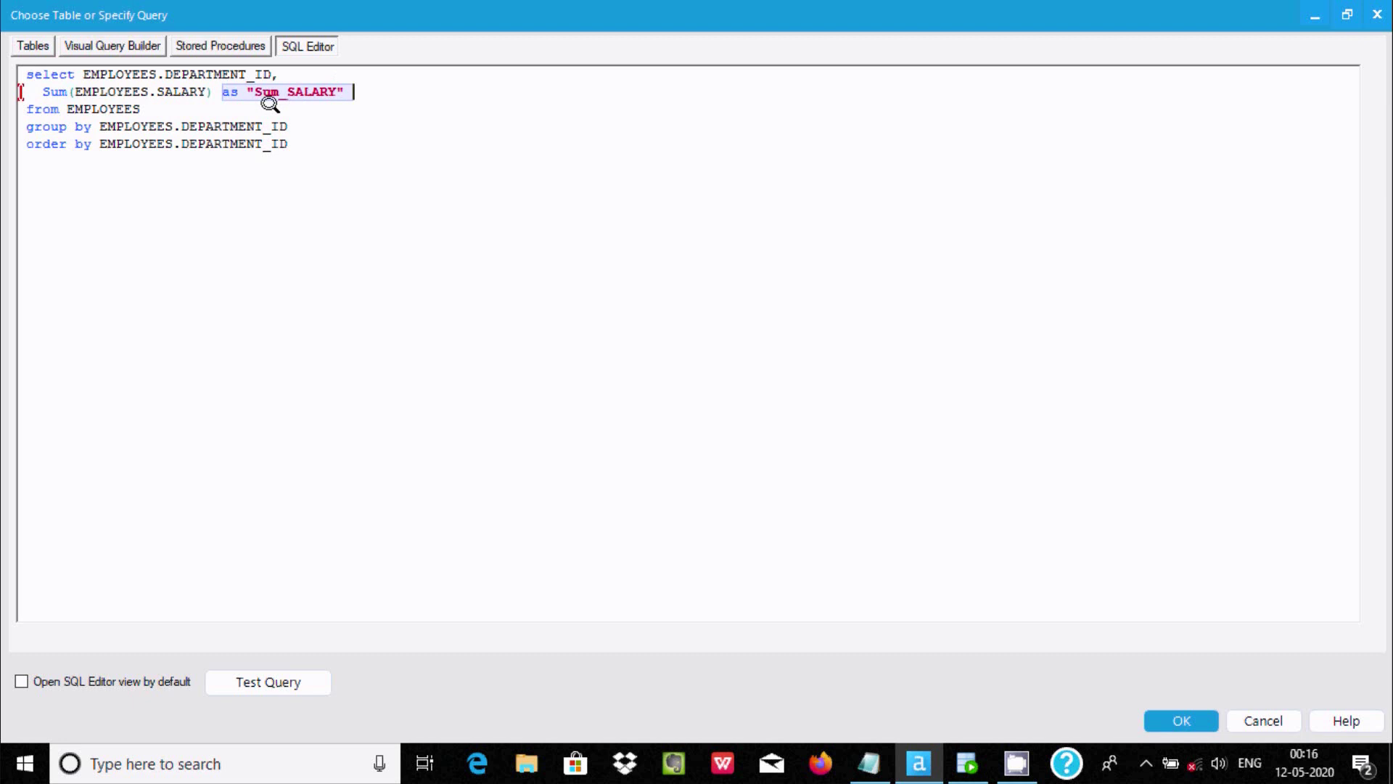
pyautogui.click(243, 106)
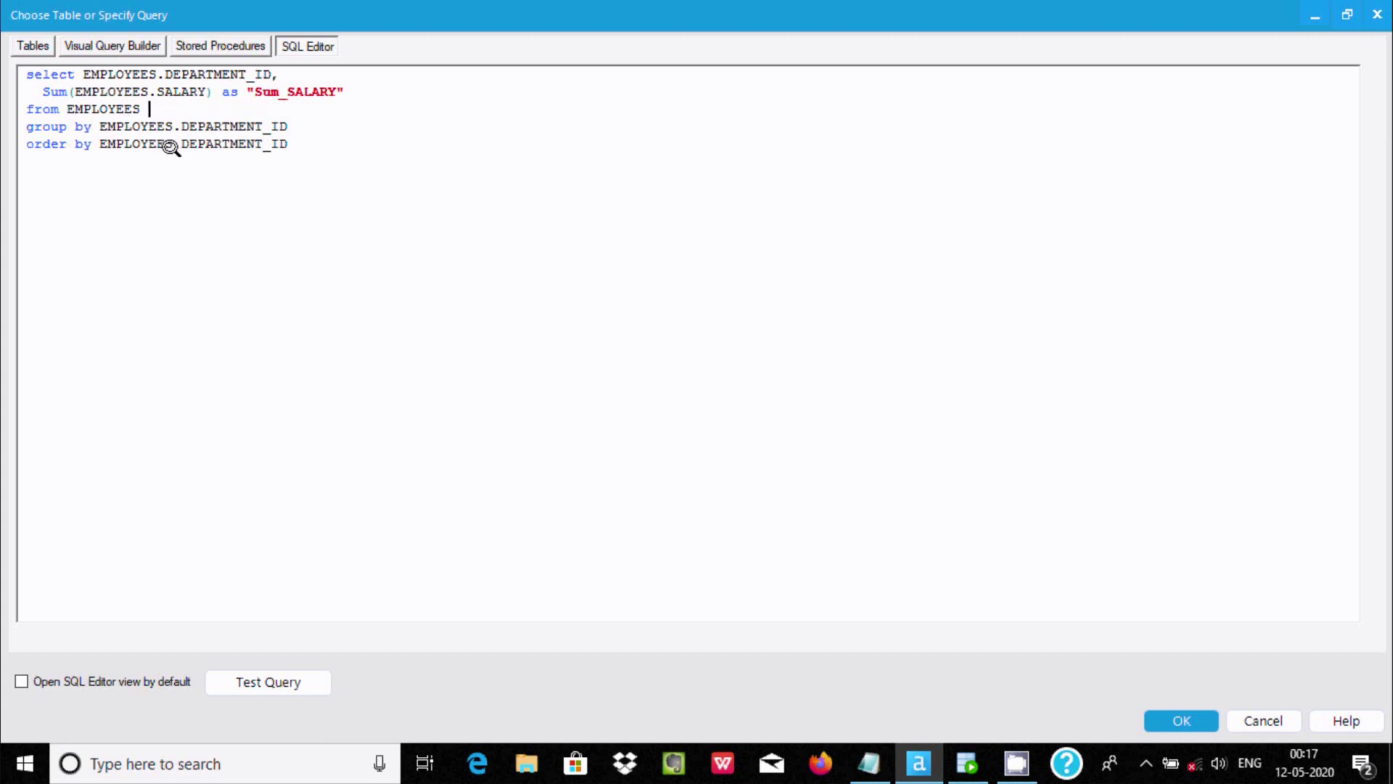
pyautogui.moveTo(295, 127); pyautogui.dragTo(118, 159)
pyautogui.click(87, 145)
pyautogui.click(1179, 720)
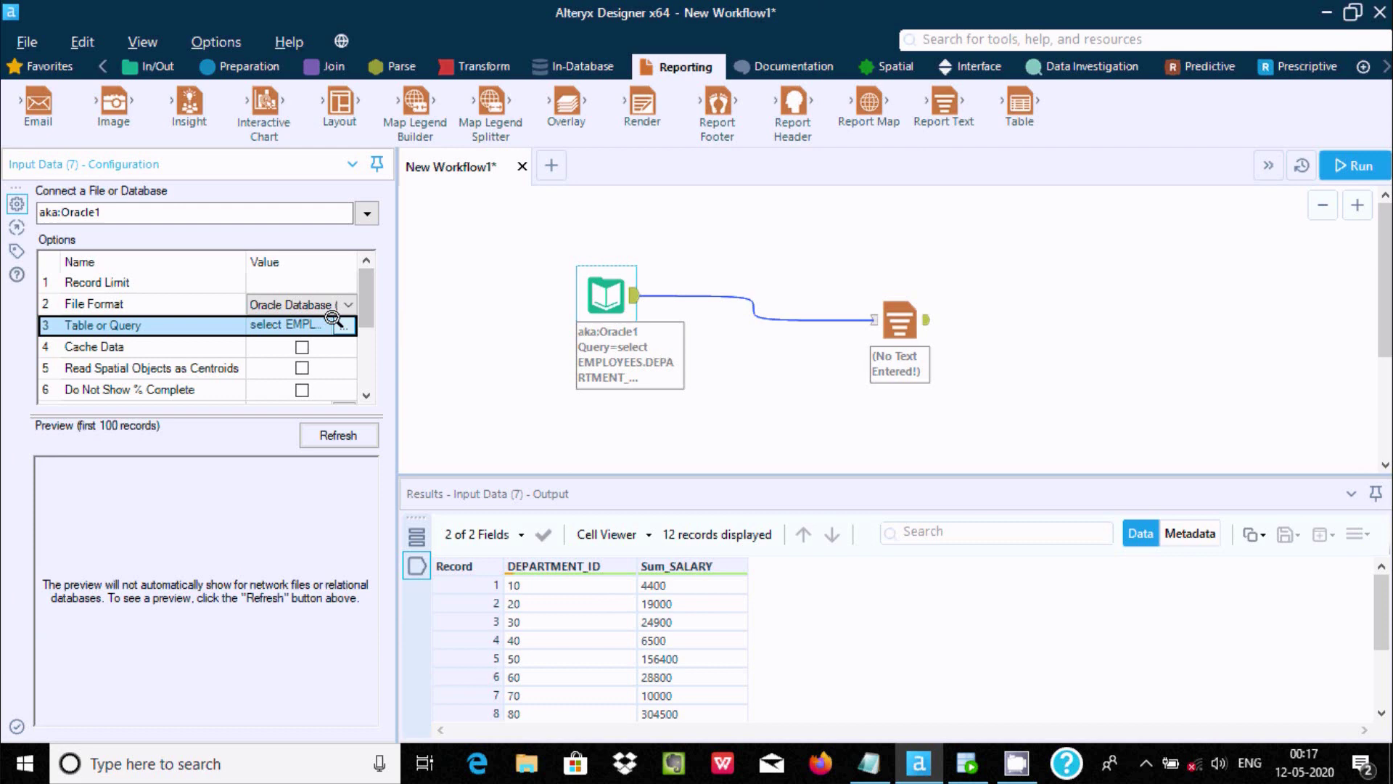
# - Copy the full grouped SQL query and select the existing SQL Developer worksheet query to replace
pyautogui.click(341, 324)
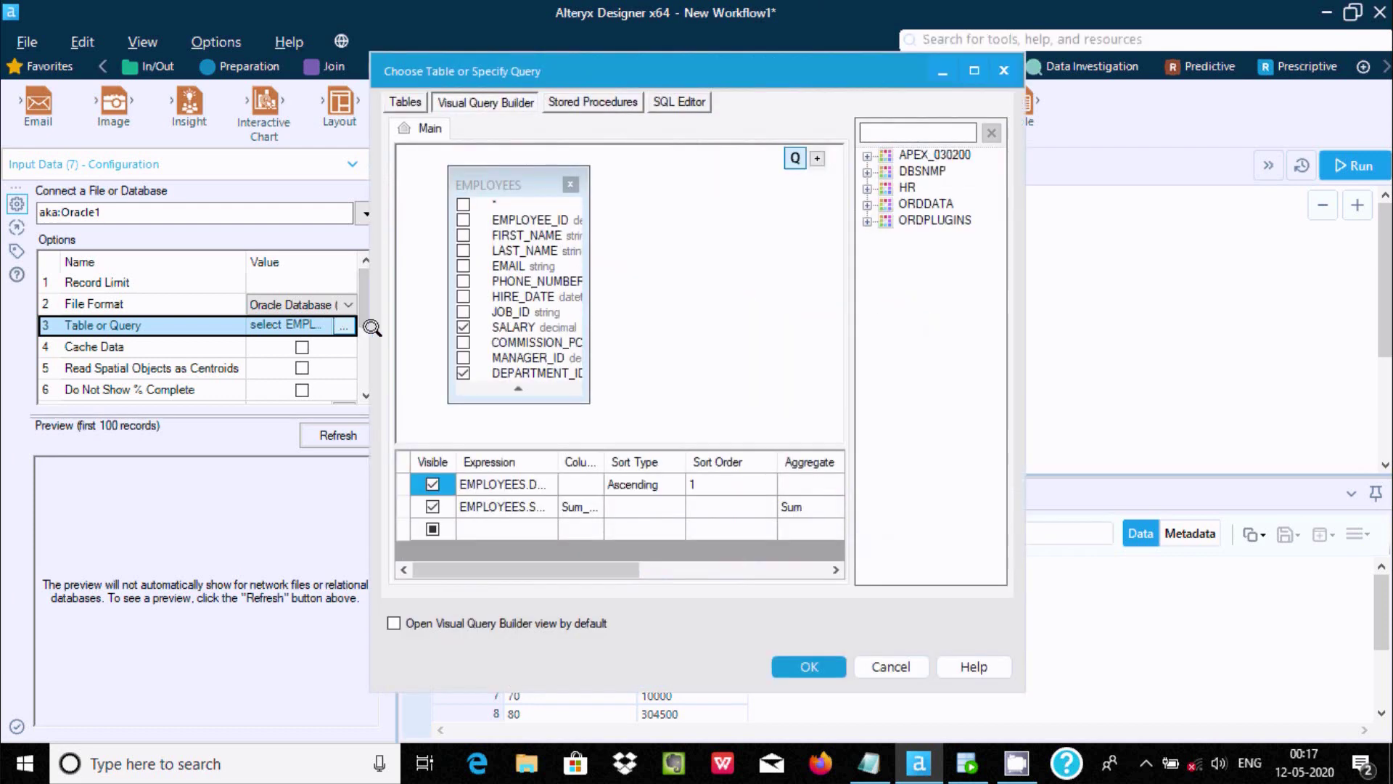
pyautogui.click(675, 99)
pyautogui.moveTo(675, 200); pyautogui.dragTo(349, 125)
pyautogui.hotkey('ctrl', 'c')
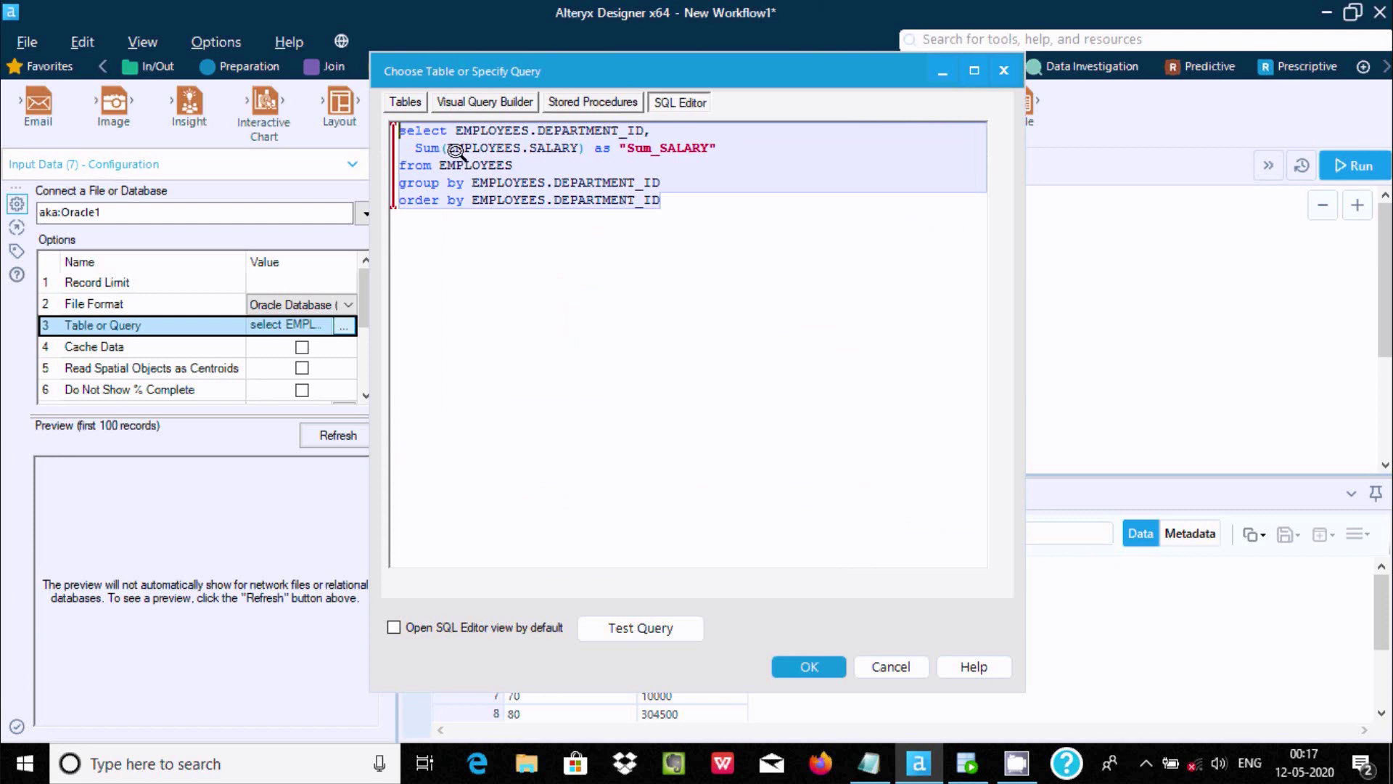
pyautogui.click(967, 764)
pyautogui.moveTo(465, 195); pyautogui.dragTo(270, 158)
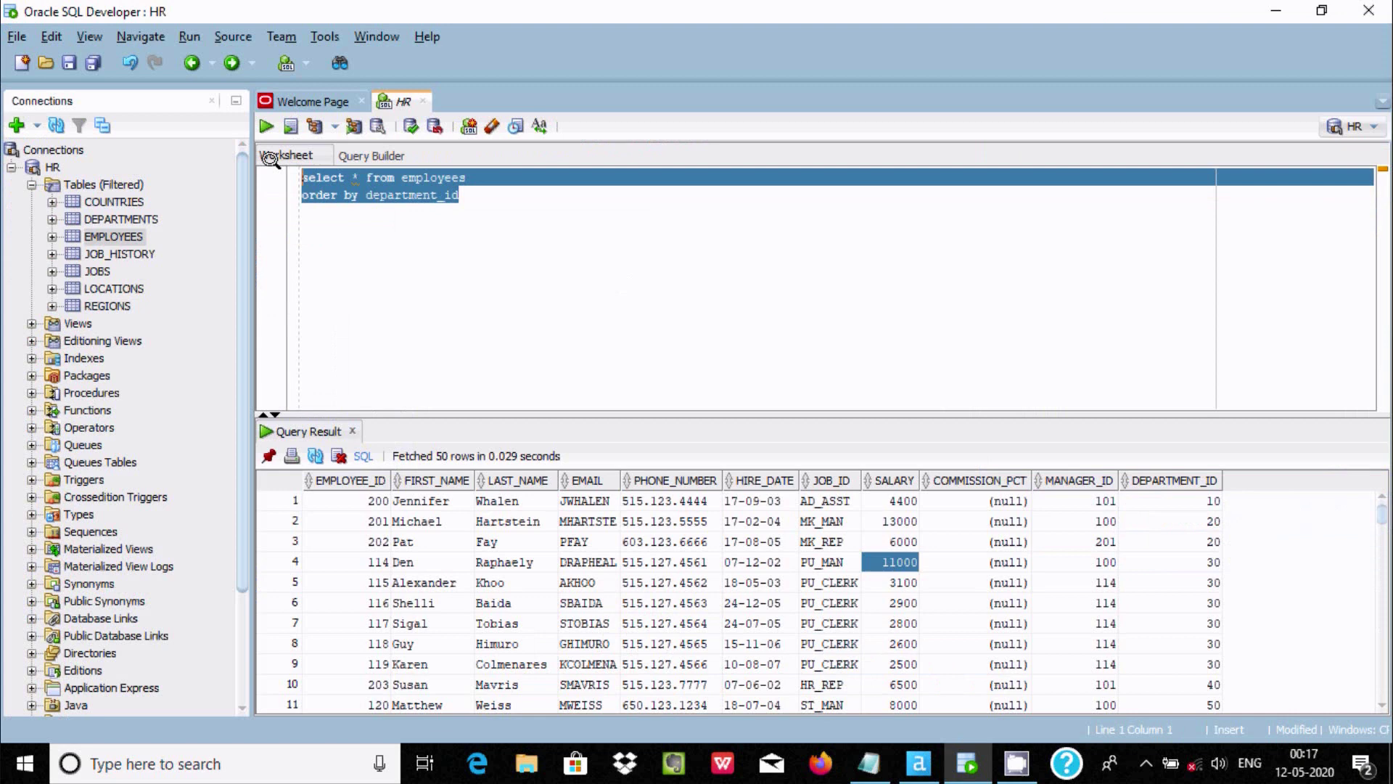
# - Paste the grouped Sum_SALARY query into the worksheet and run it, matching 30 at 24900
pyautogui.hotkey('ctrl', 'v')
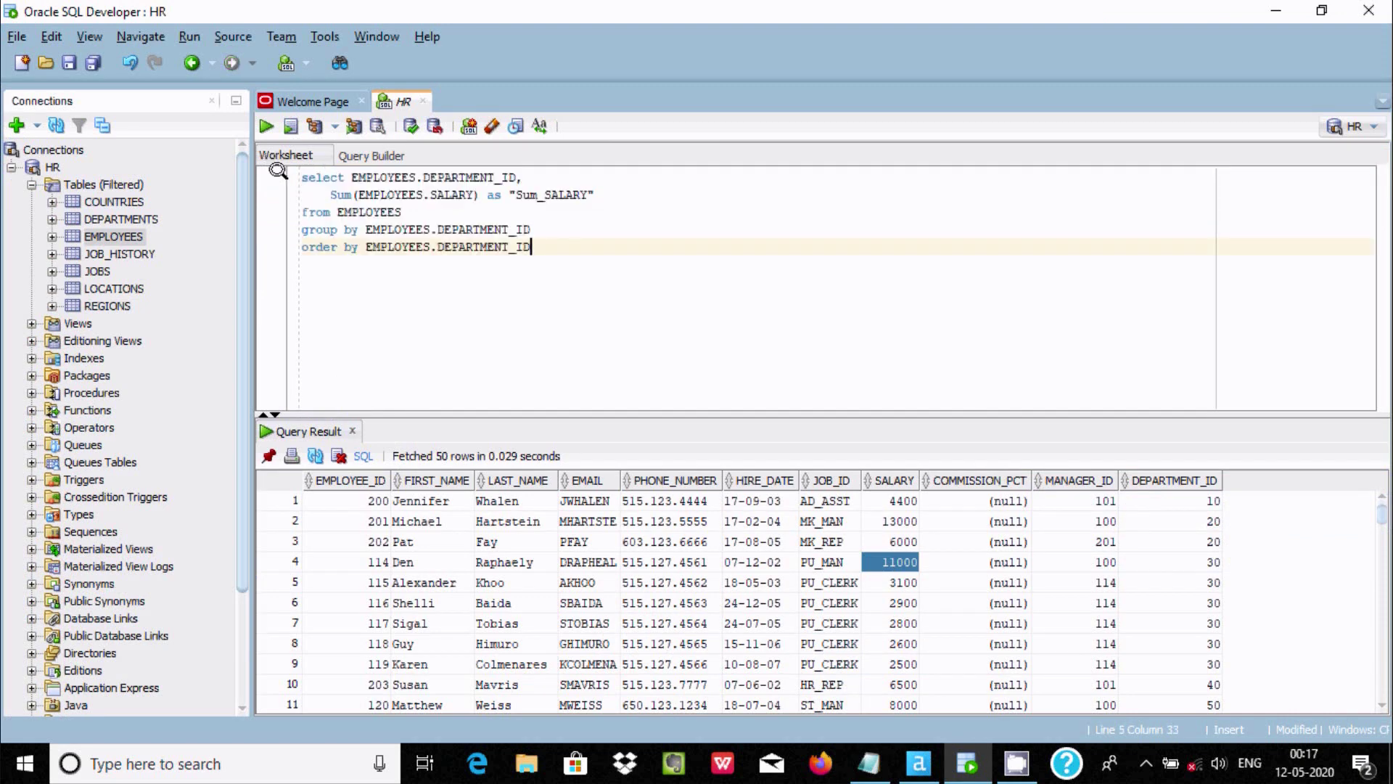
pyautogui.click(267, 126)
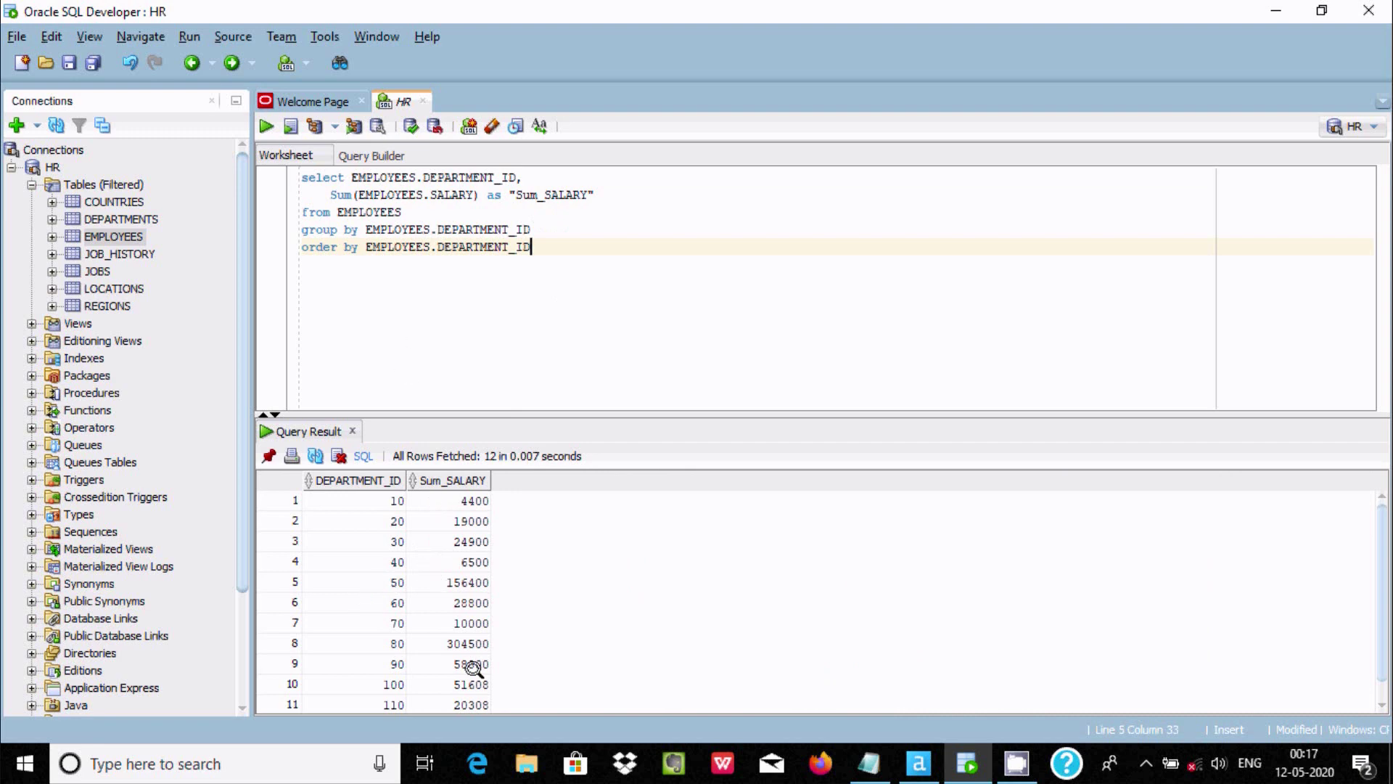
# - Change SALARY's aggregate from Sum to Avg in the full-screen Visual Query Builder and apply
pyautogui.click(918, 763)
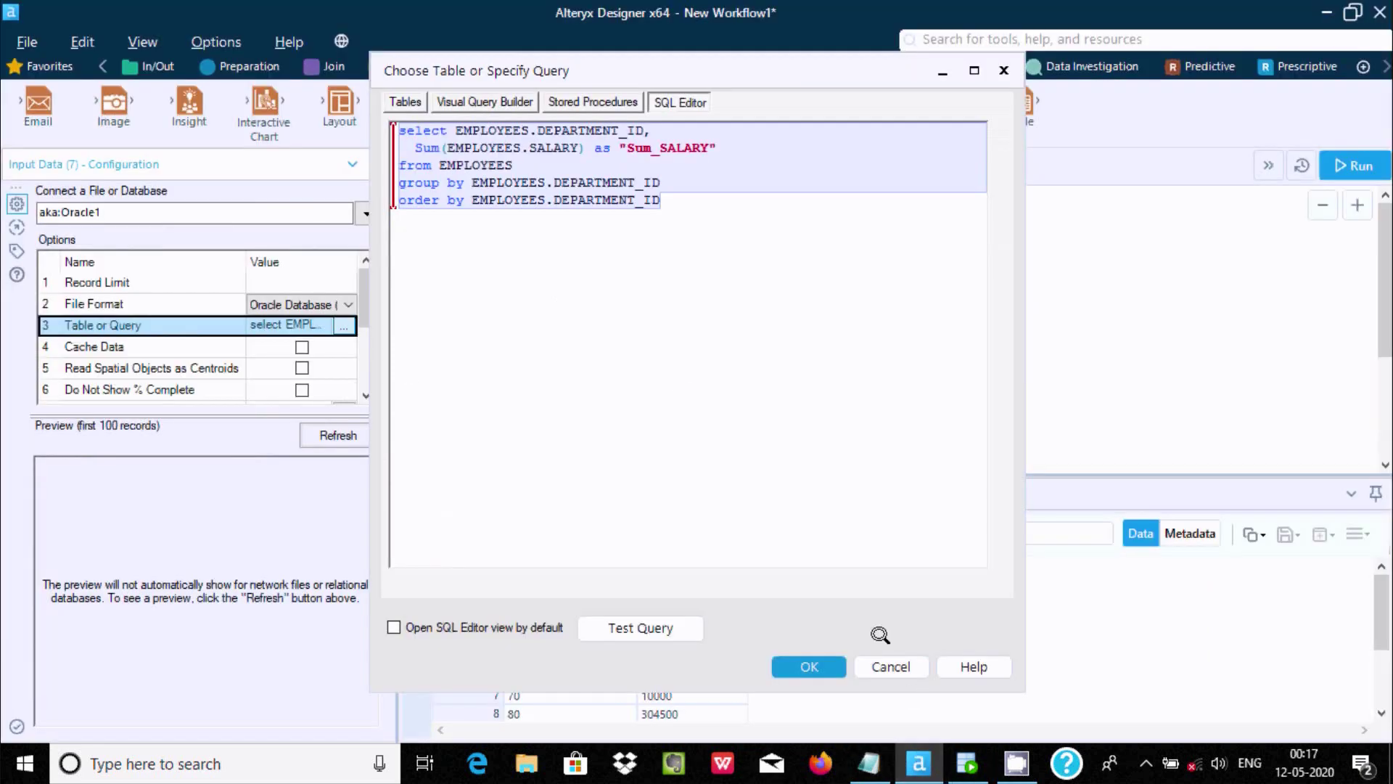
pyautogui.click(832, 669)
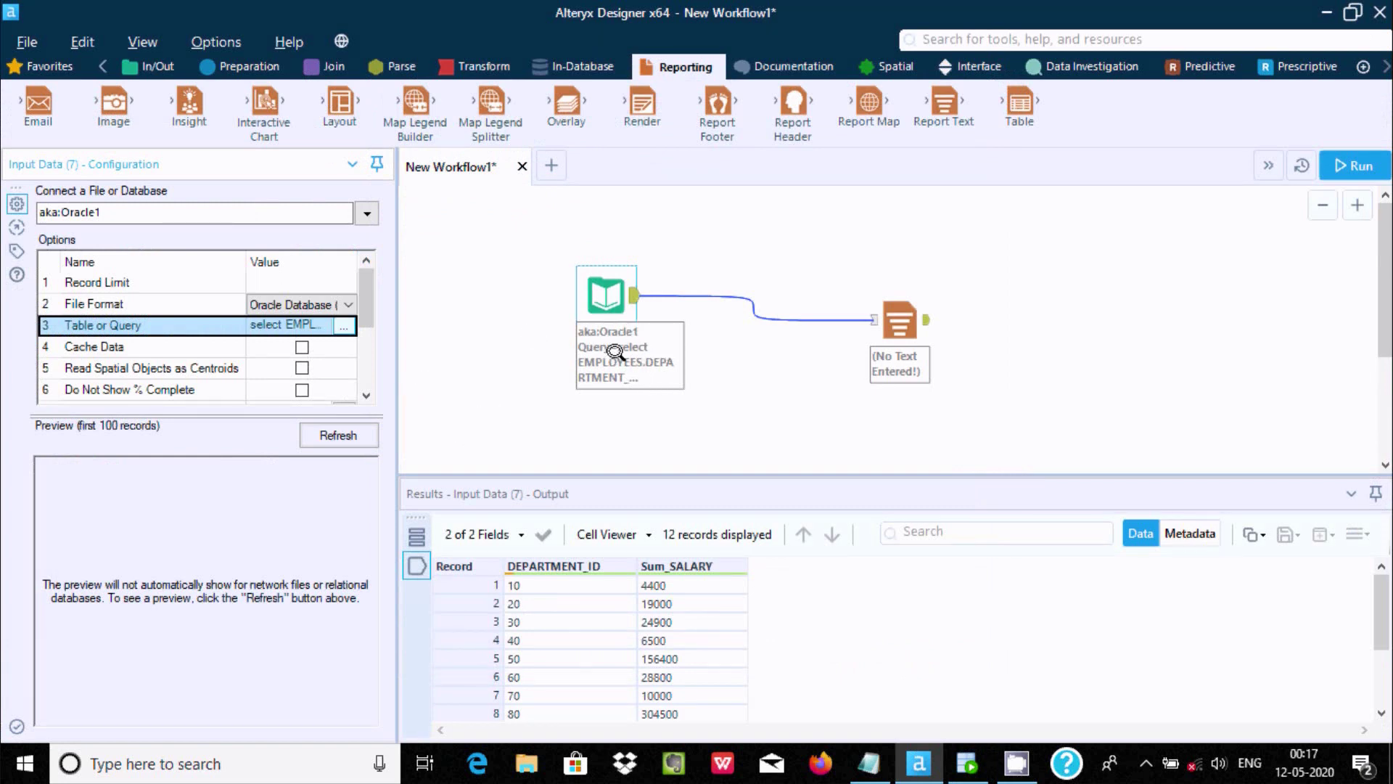
pyautogui.click(610, 305)
pyautogui.click(345, 323)
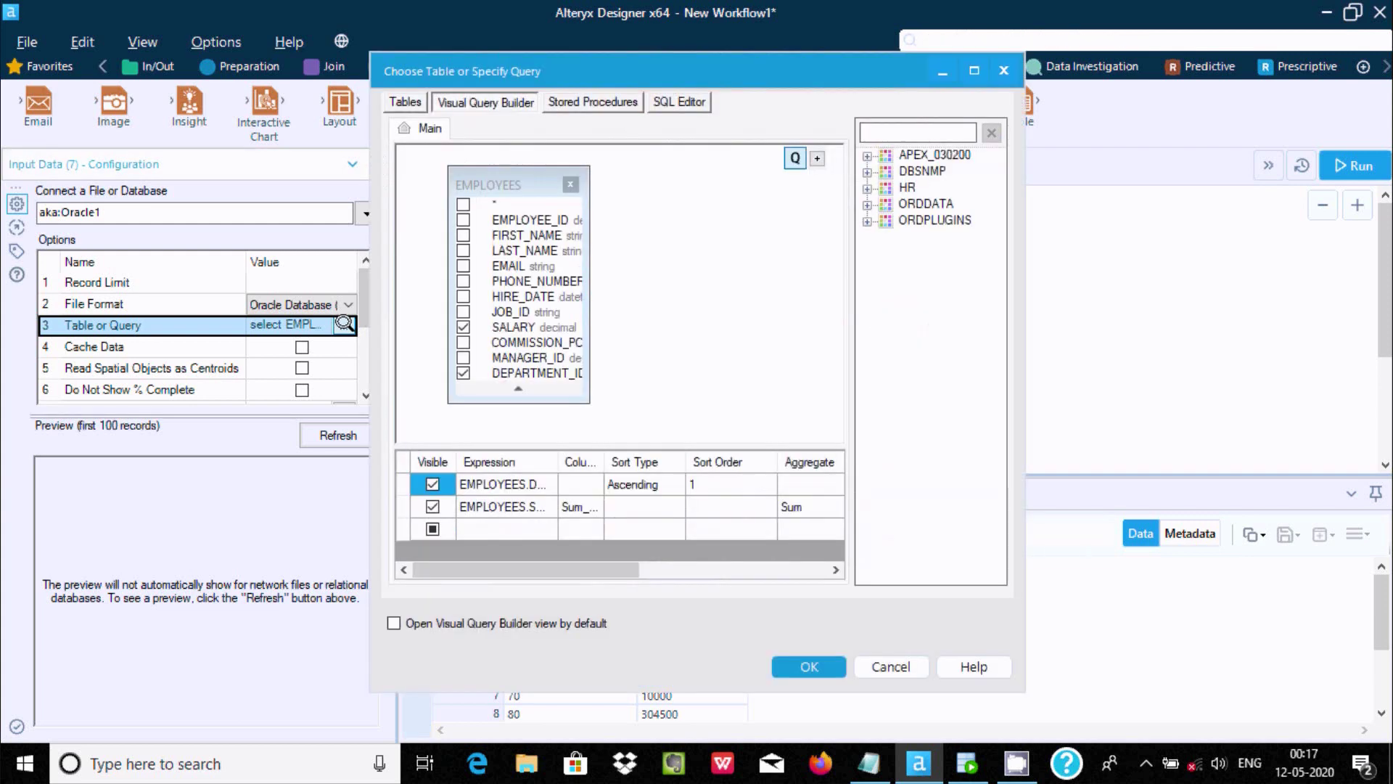
pyautogui.click(972, 68)
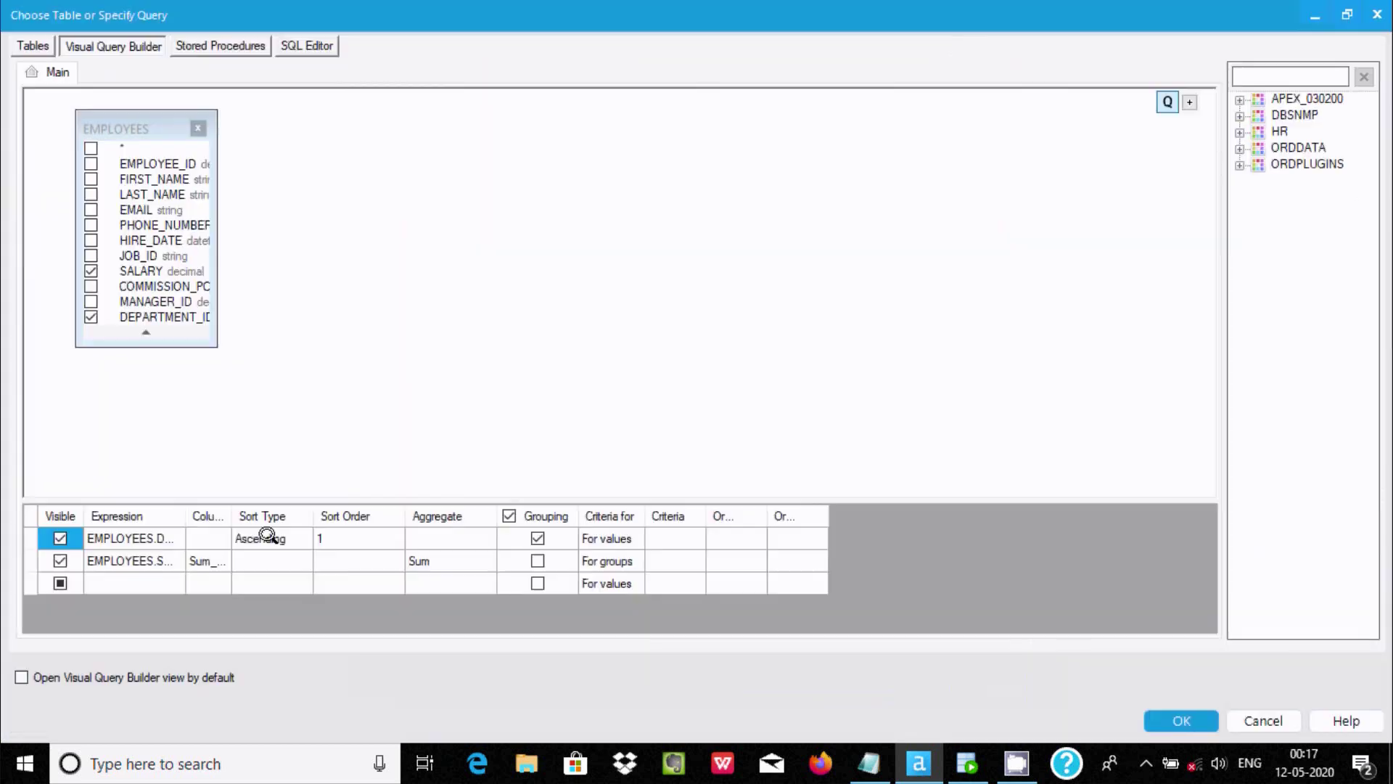
pyautogui.click(452, 557)
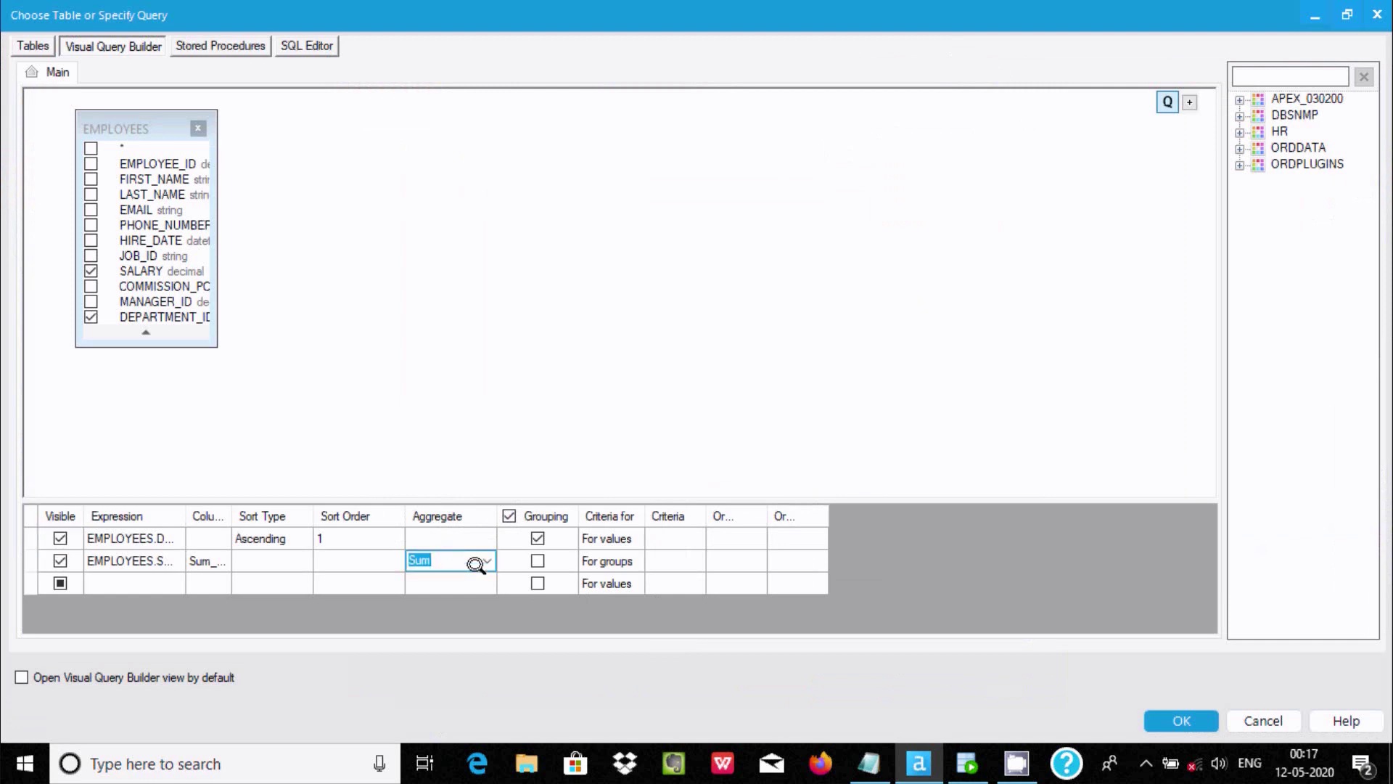
pyautogui.click(479, 560)
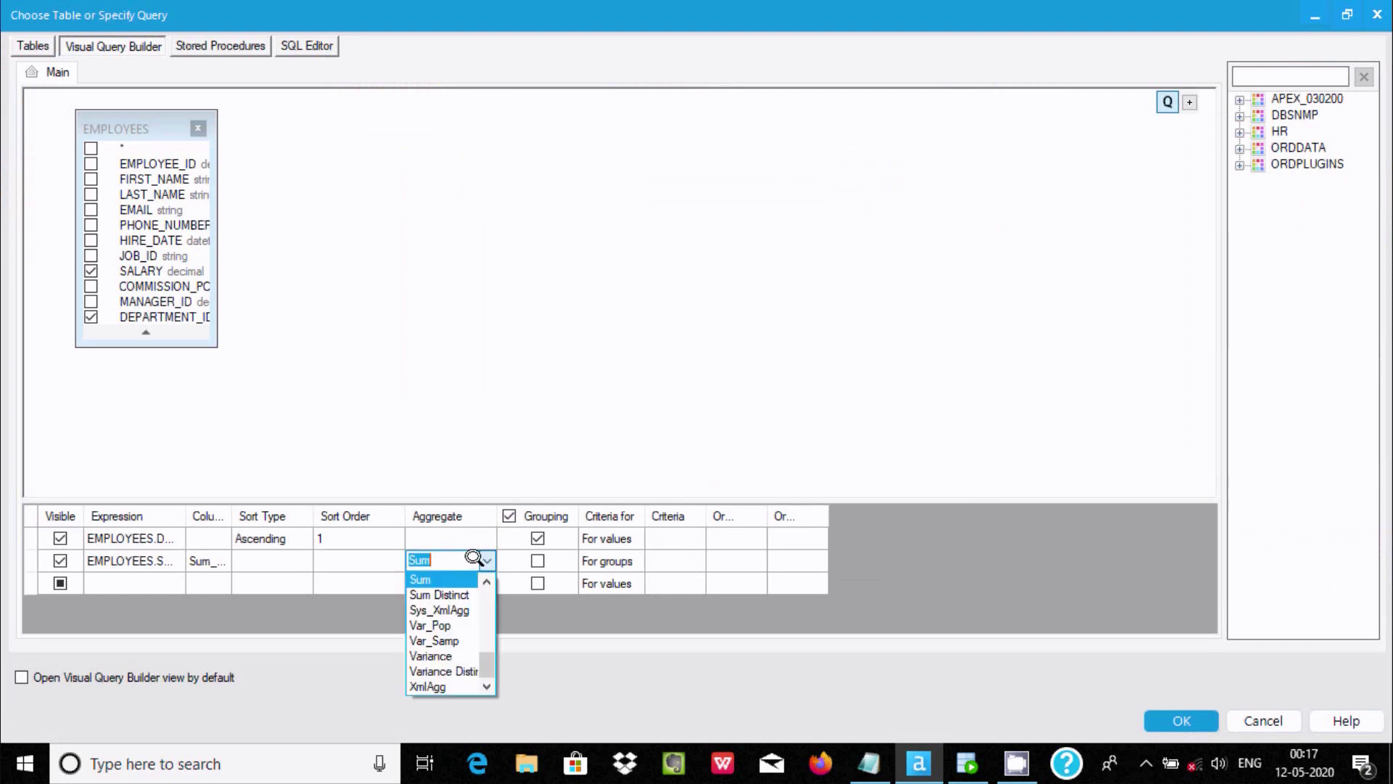
pyautogui.moveTo(489, 650); pyautogui.dragTo(486, 589)
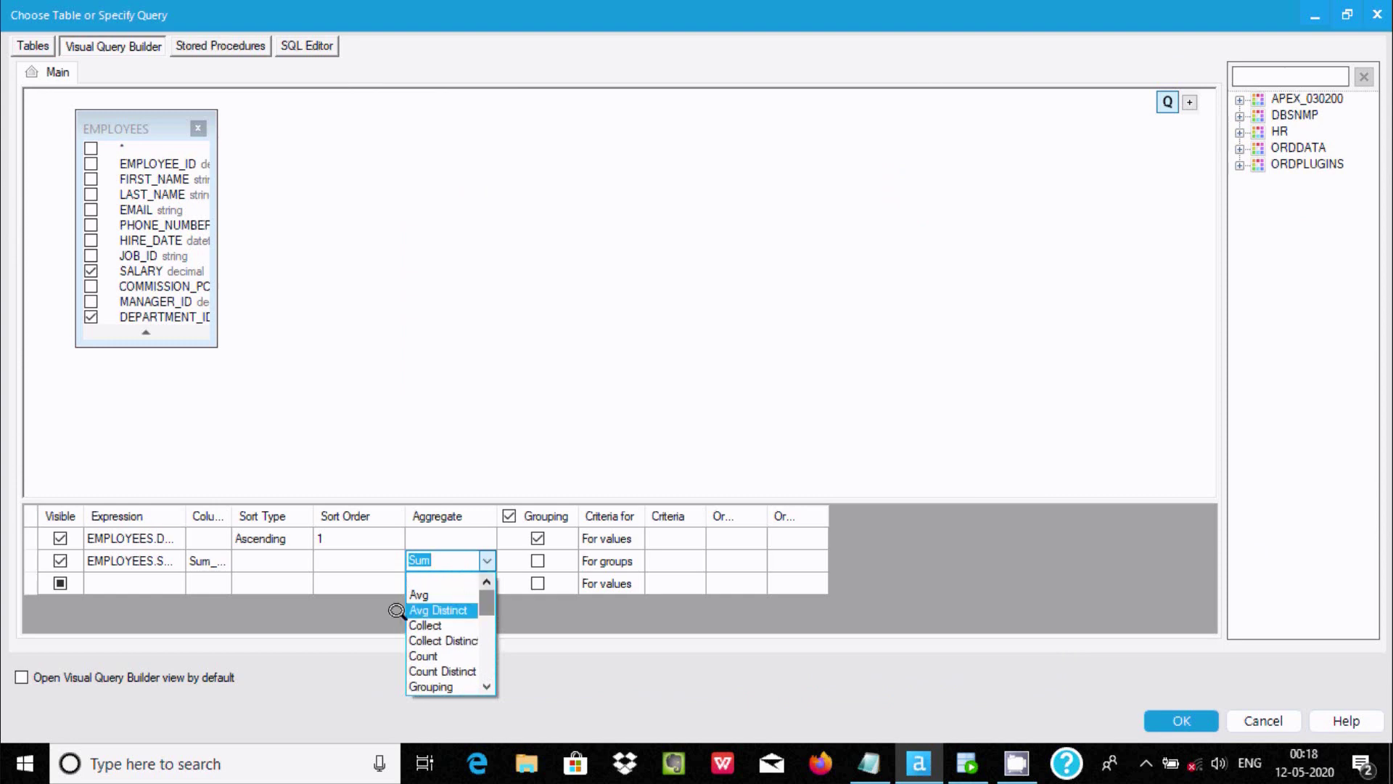
pyautogui.click(419, 580)
pyautogui.click(1169, 714)
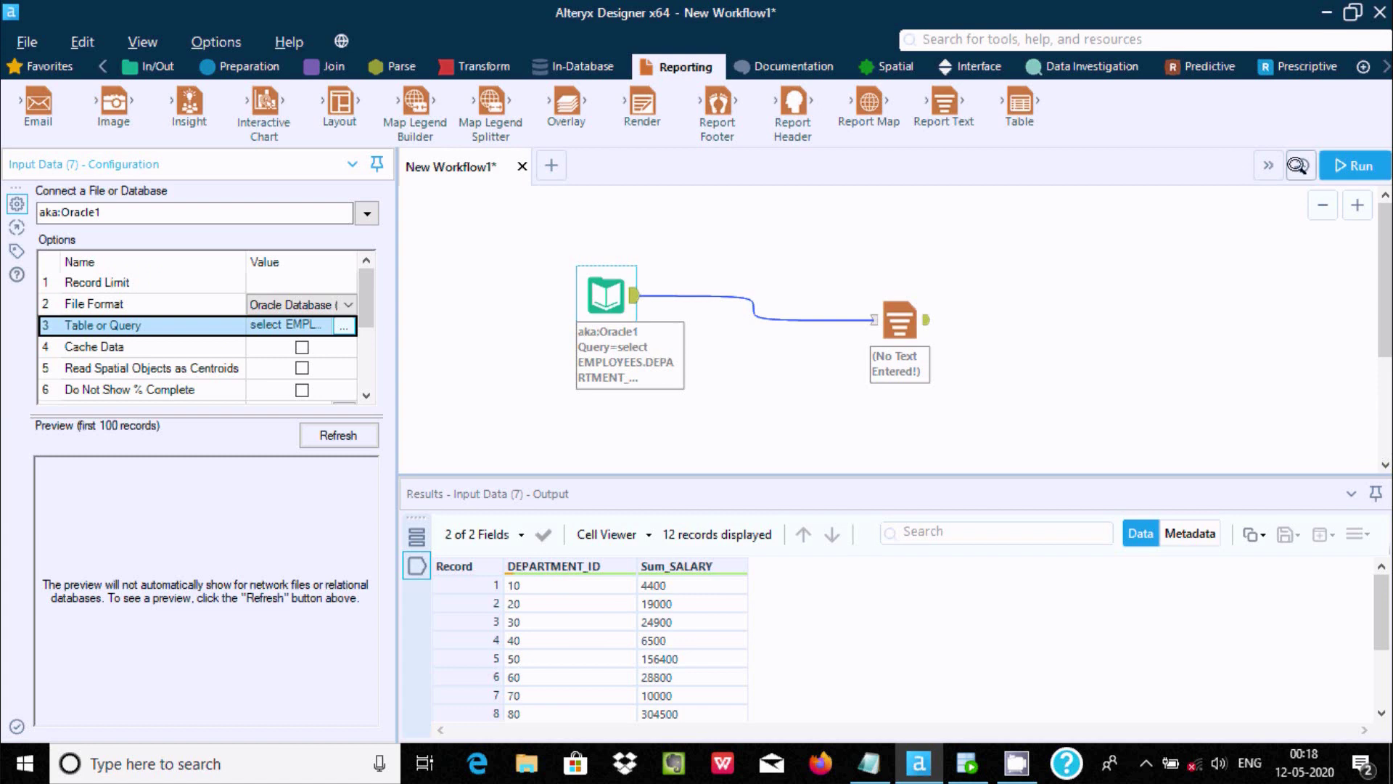
# - Rerun and check averages like 9500 for department 20 and 3475.555556 for department 50
pyautogui.click(1351, 164)
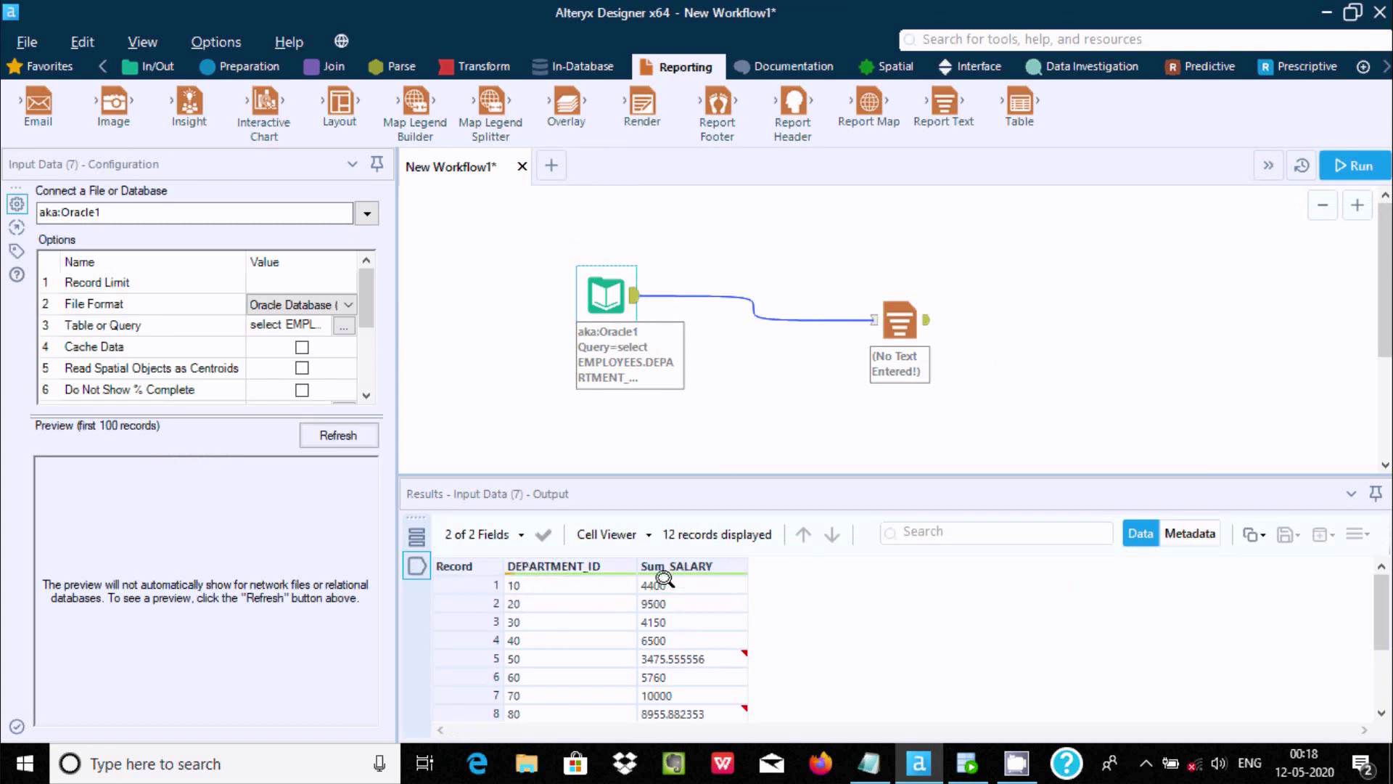
pyautogui.click(662, 581)
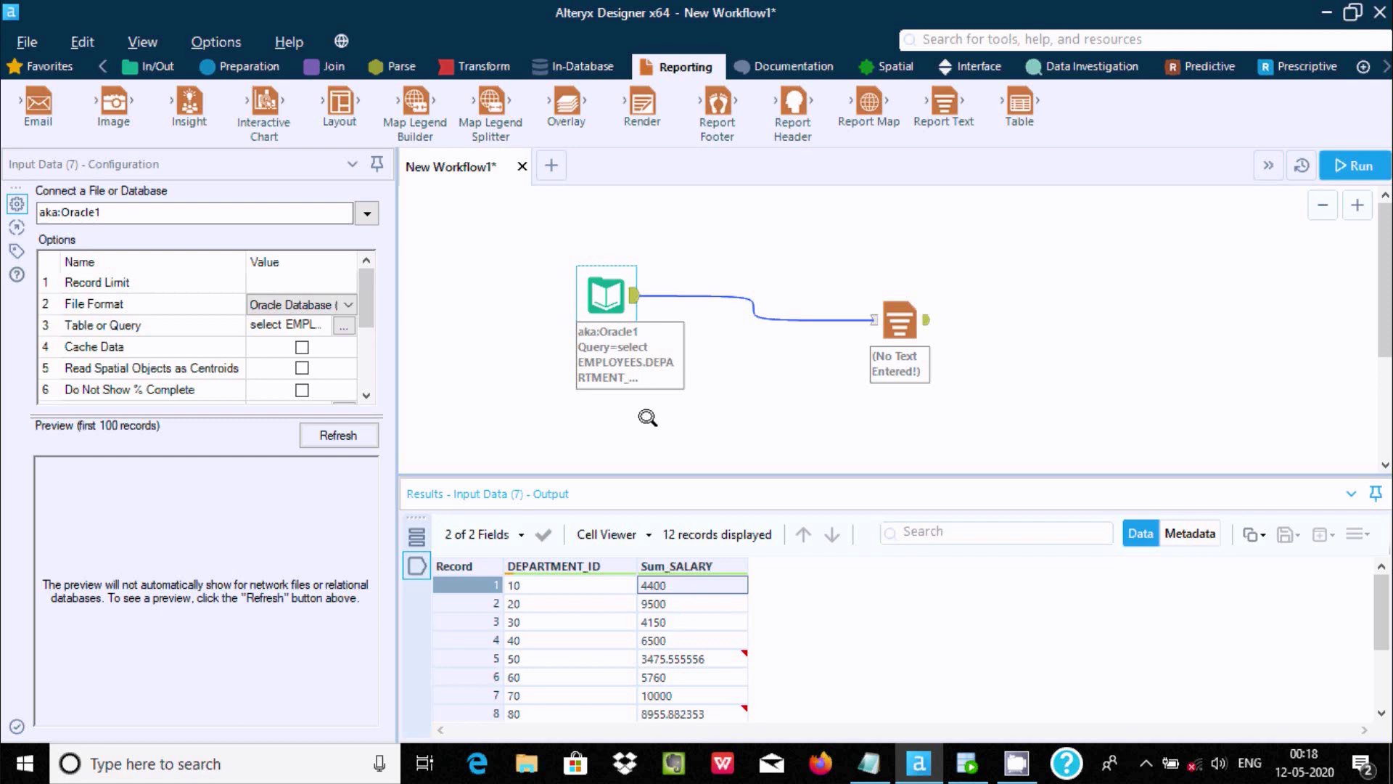
pyautogui.click(342, 316)
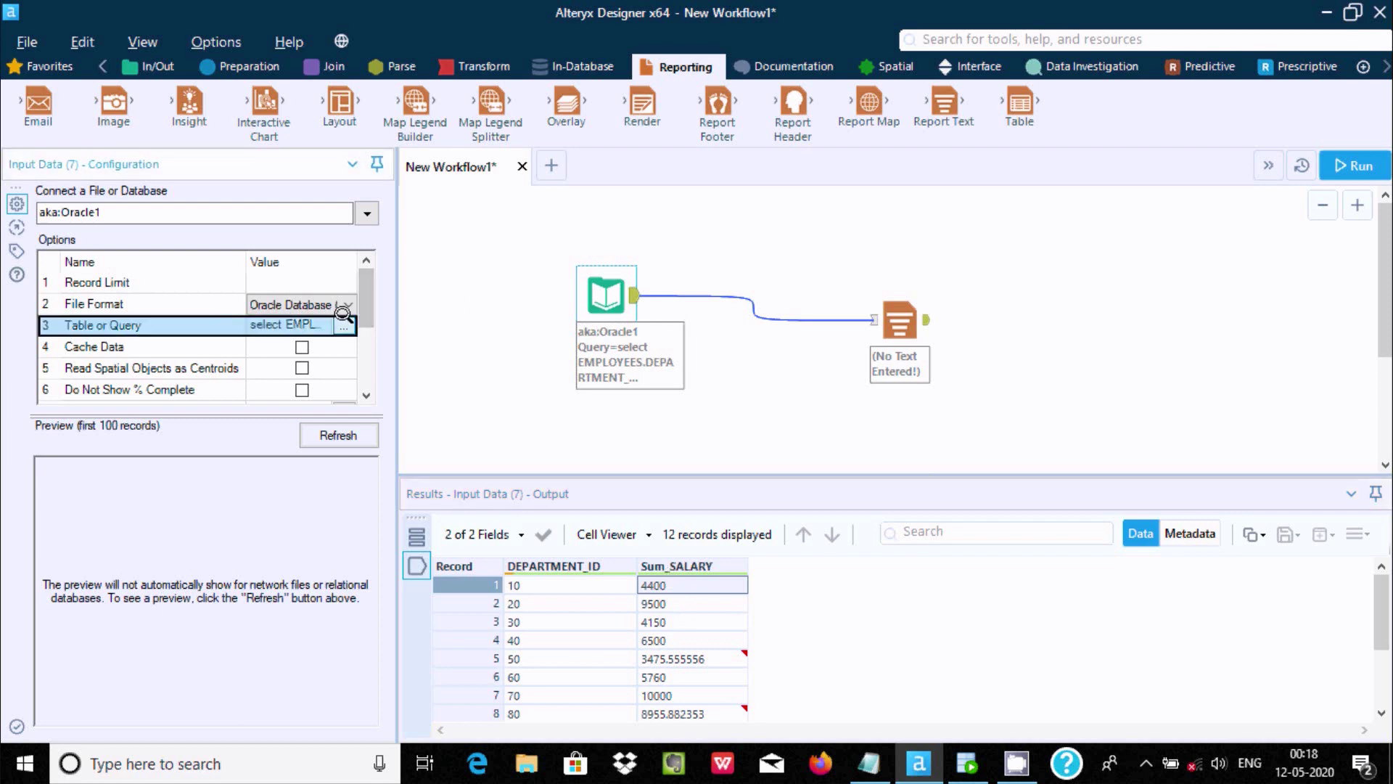